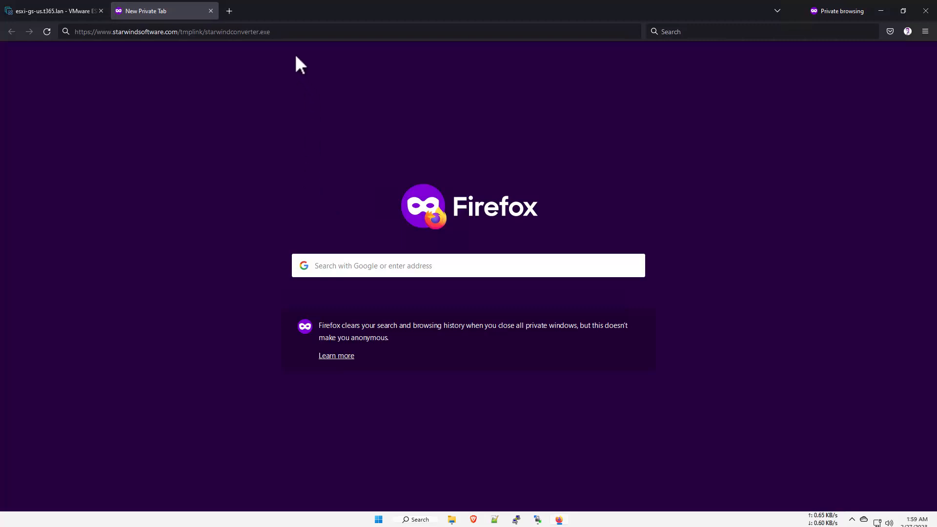
Step: Download starwindconverter.exe from the StarWind address, run the installer and allow it to make changes to the device
{"action": "left_click", "coordinate": [279, 32]}
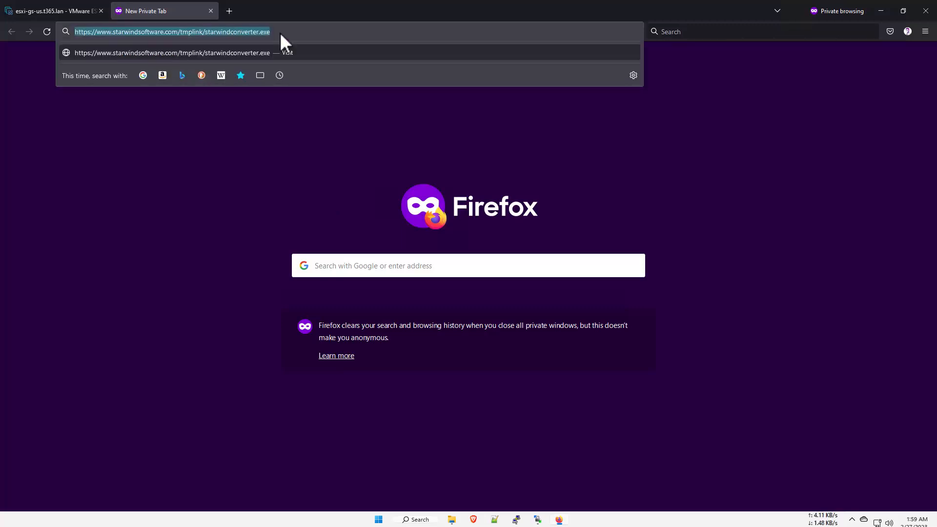
{"action": "key", "text": "Return"}
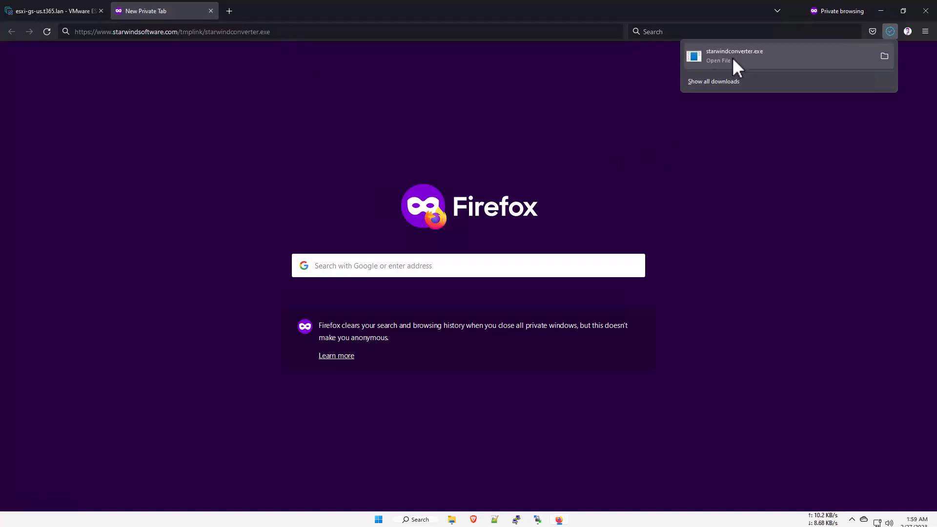
{"action": "left_click", "coordinate": [733, 57]}
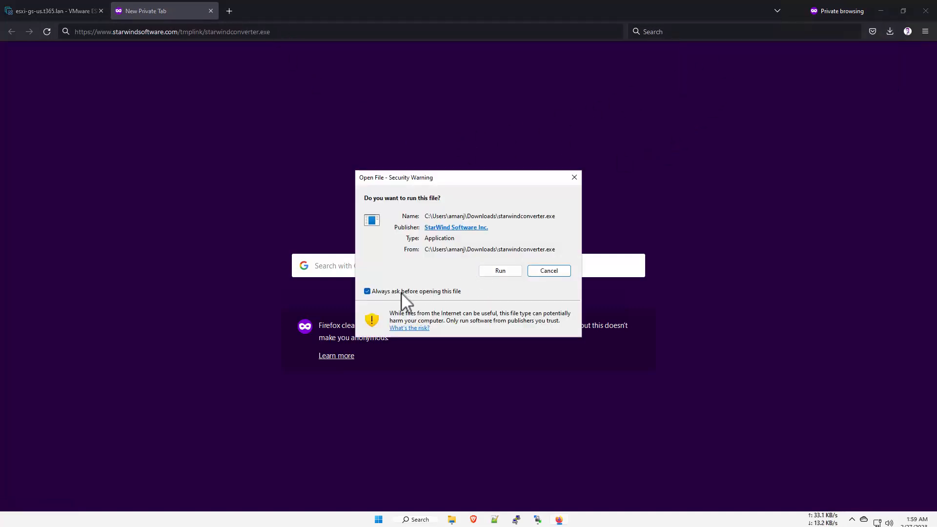
{"action": "left_click", "coordinate": [498, 271]}
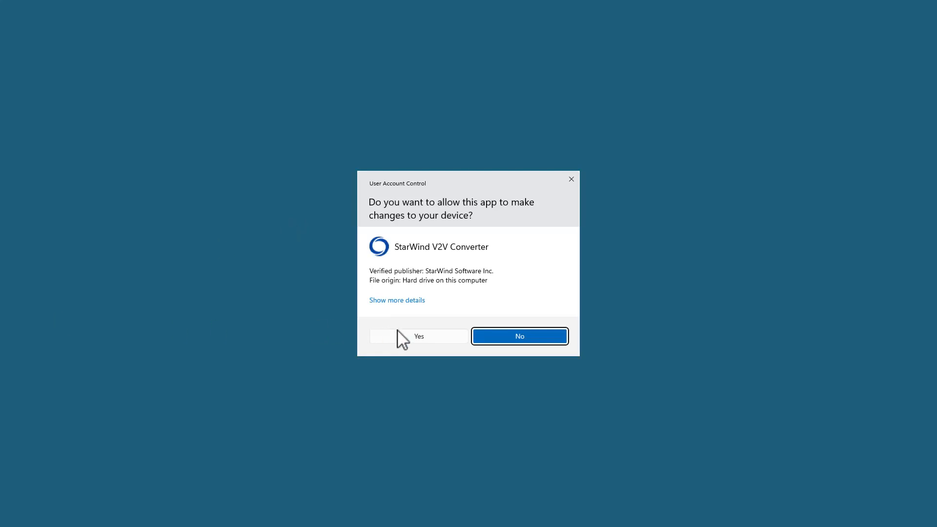
{"action": "left_click", "coordinate": [431, 339]}
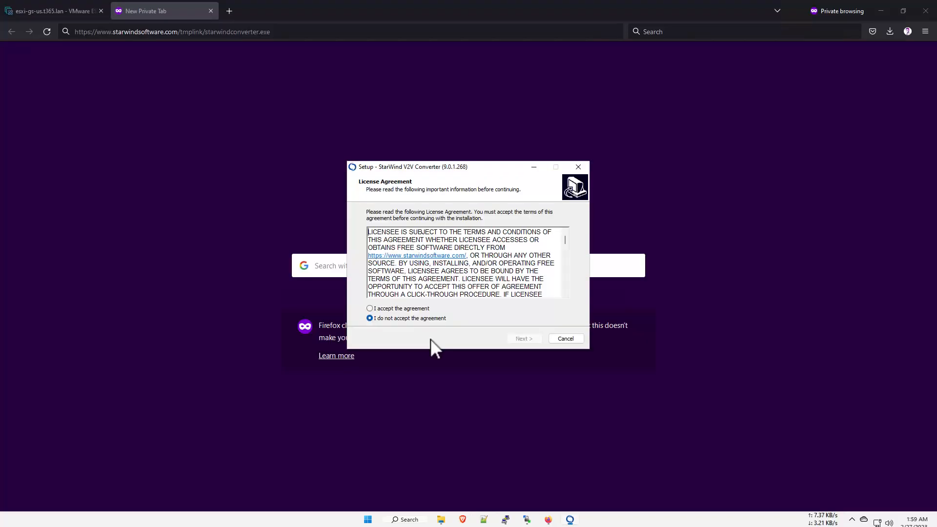
Step: Accept the licence and install StarWind V2V Converter with the default destination, Start Menu folder and desktop shortcut
{"action": "left_click", "coordinate": [397, 309]}
{"action": "left_click", "coordinate": [526, 337]}
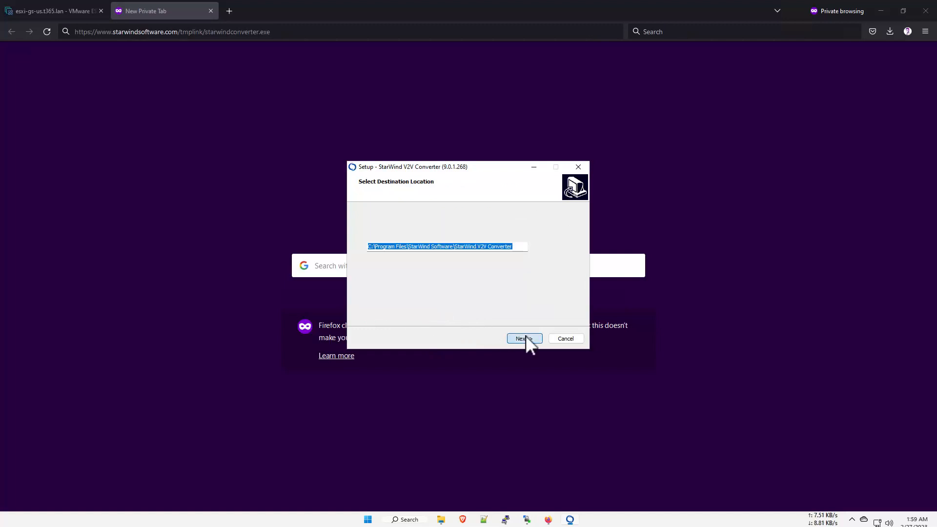
{"action": "left_click", "coordinate": [525, 337]}
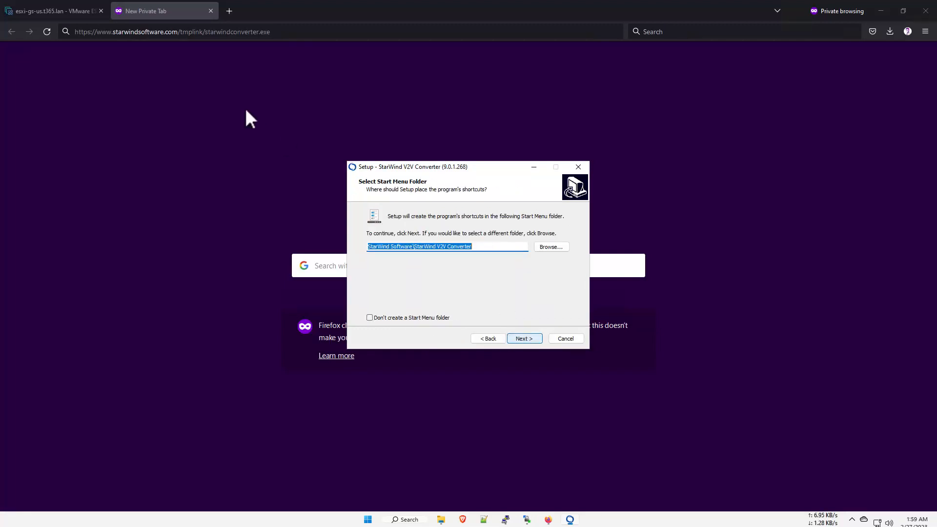
{"action": "left_click", "coordinate": [527, 337]}
{"action": "left_click", "coordinate": [526, 337]}
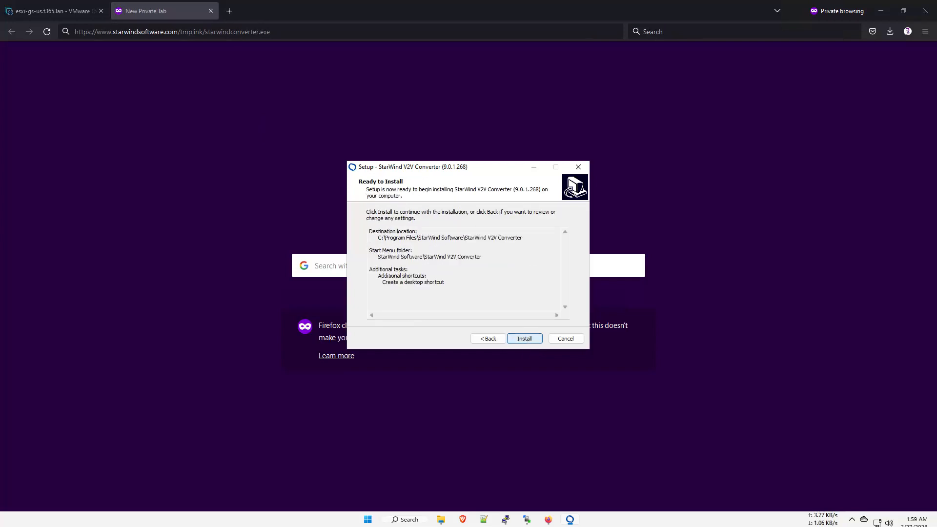
{"action": "left_click", "coordinate": [527, 339]}
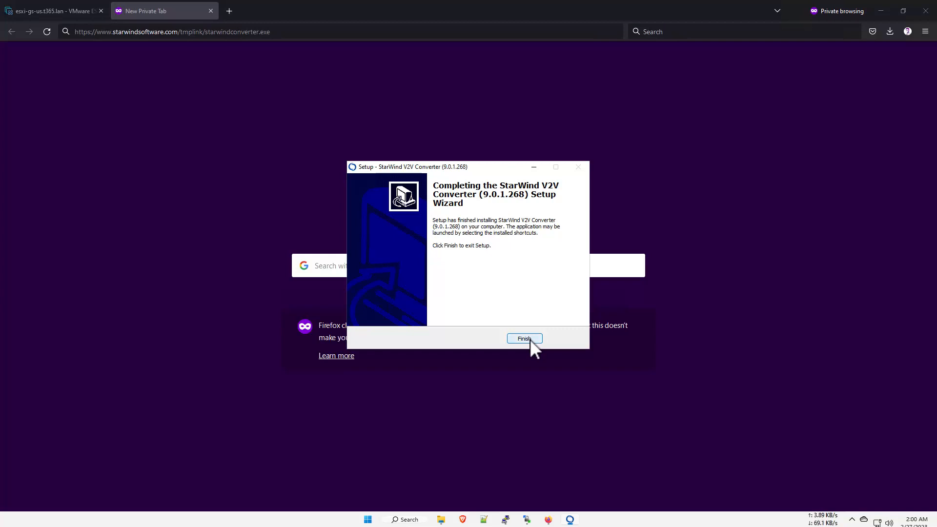
{"action": "left_click", "coordinate": [530, 339]}
Step: Search the web for "download openwrt" and open the Stable Release builds from the OpenWrt Downloads page
{"action": "left_click", "coordinate": [246, 36]}
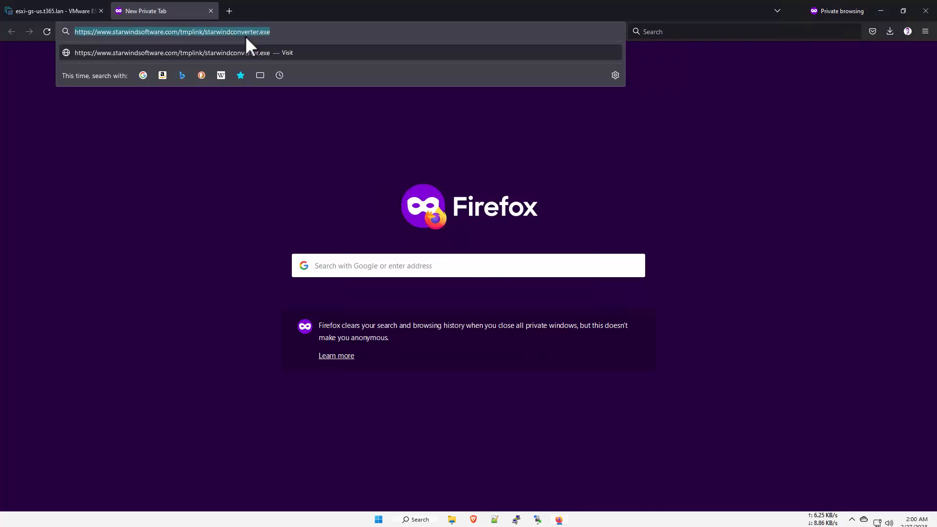
{"action": "type", "text": "down"}
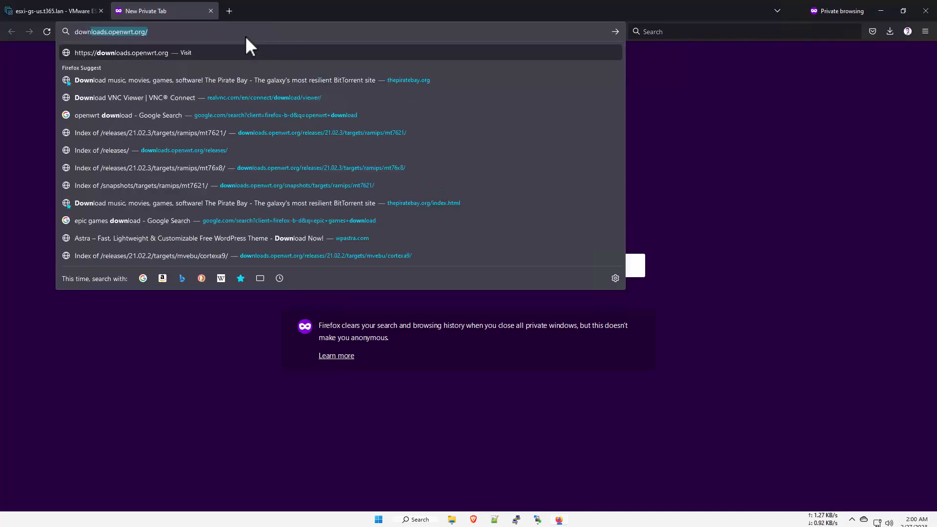
{"action": "type", "text": "load openwrt"}
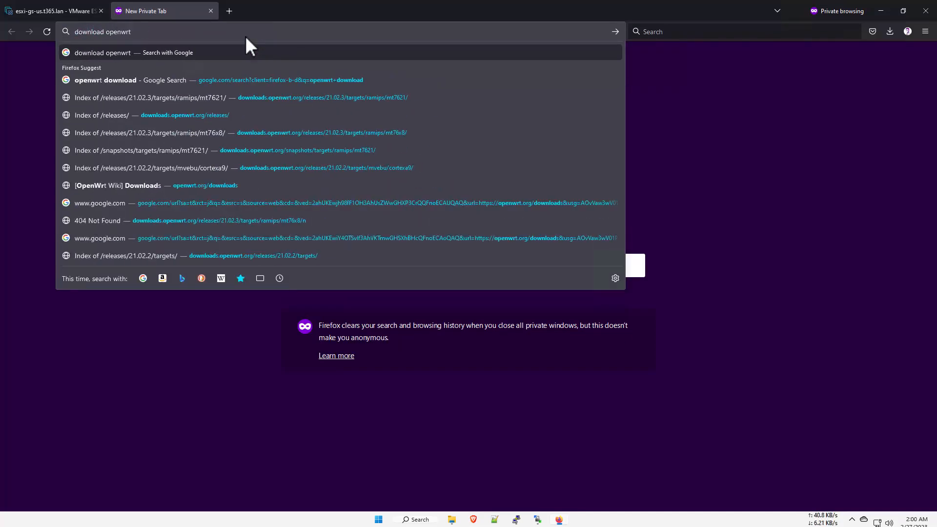
{"action": "key", "text": "Return"}
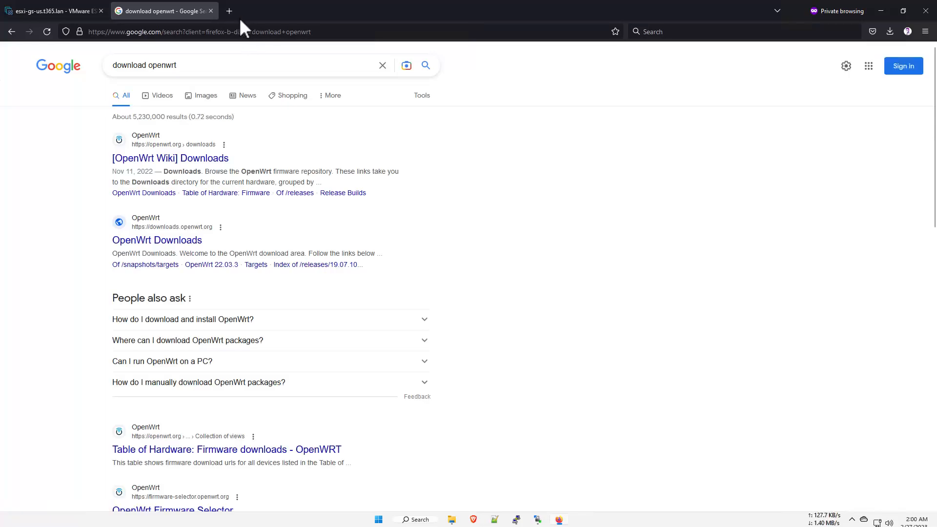
{"action": "left_click", "coordinate": [165, 161]}
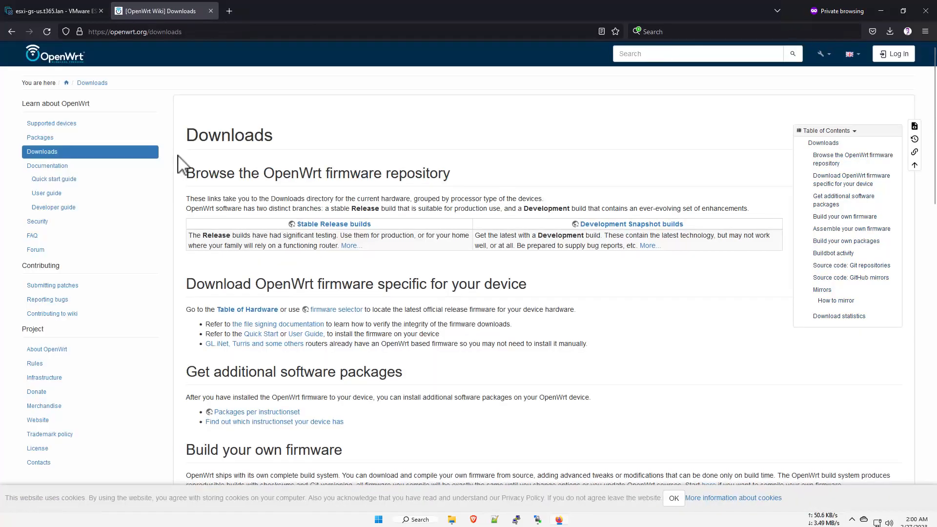
{"action": "left_click", "coordinate": [330, 225]}
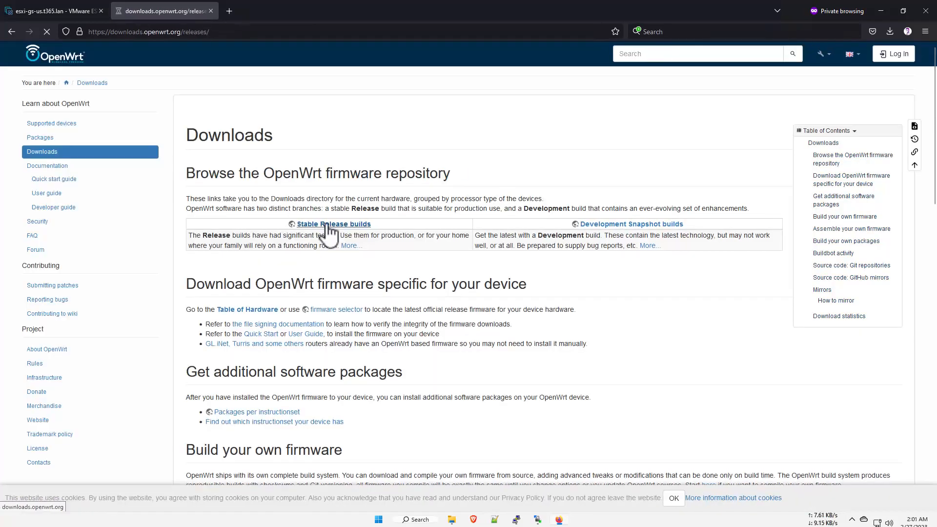
Step: Browse the release index to the 64-bit x86 image files of 22.03.3 (targets/x86/64)
{"action": "scroll", "coordinate": [174, 294], "scroll_direction": "down", "scroll_amount": 7}
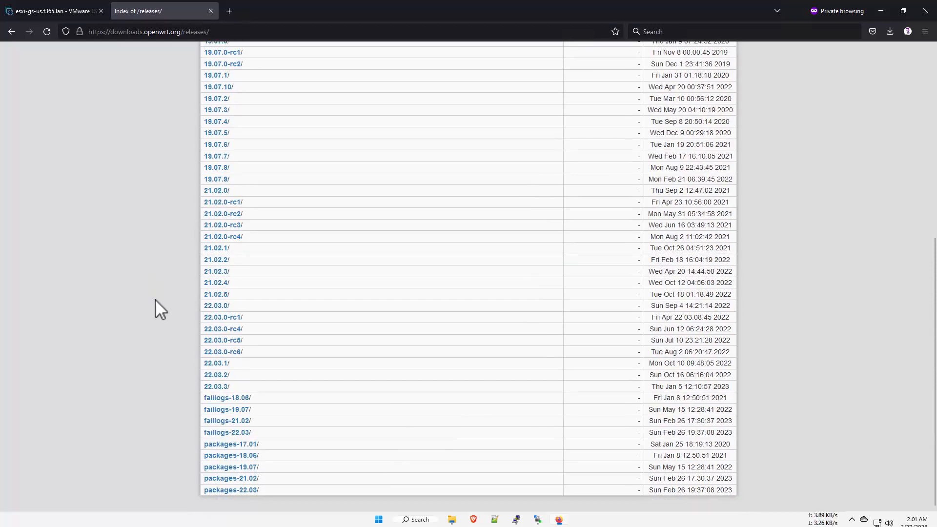
{"action": "left_click", "coordinate": [216, 388]}
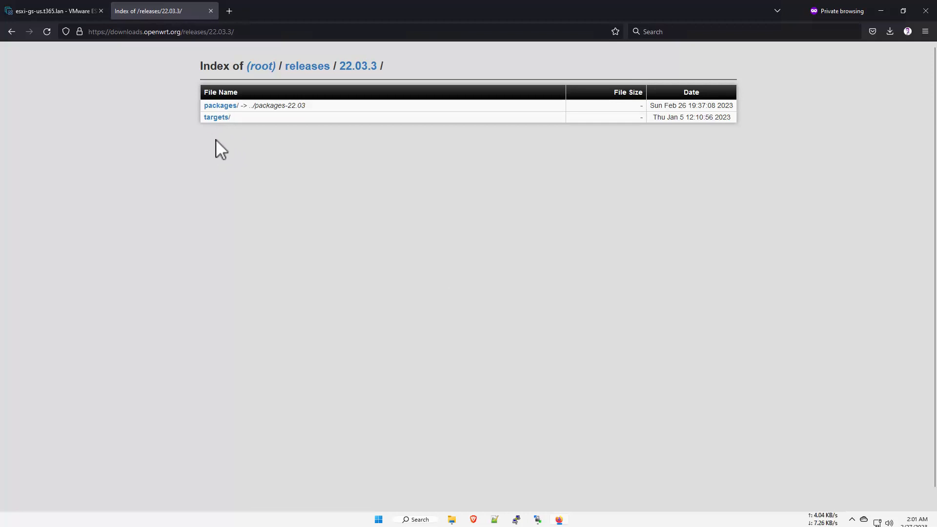
{"action": "left_click", "coordinate": [216, 118]}
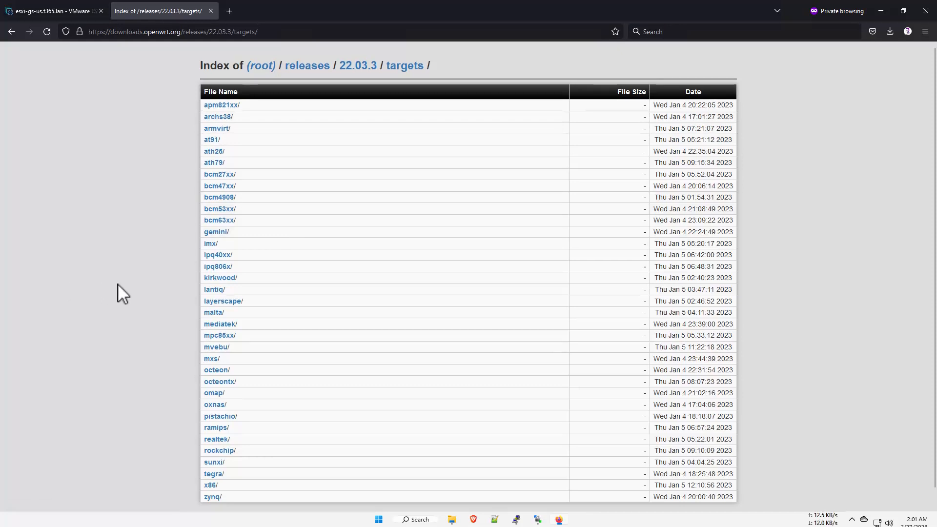
{"action": "scroll", "coordinate": [118, 283], "scroll_direction": "down", "scroll_amount": 1}
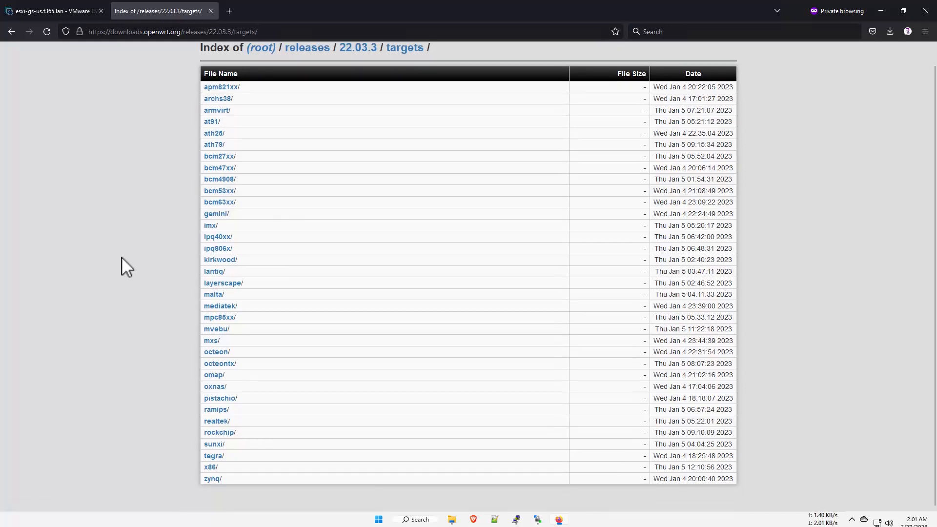
{"action": "left_click", "coordinate": [210, 467]}
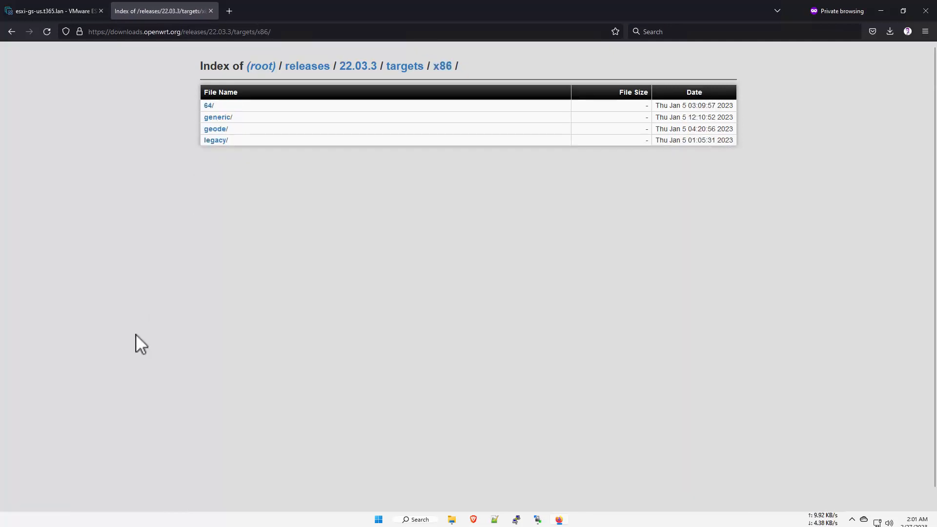
{"action": "left_click", "coordinate": [210, 106]}
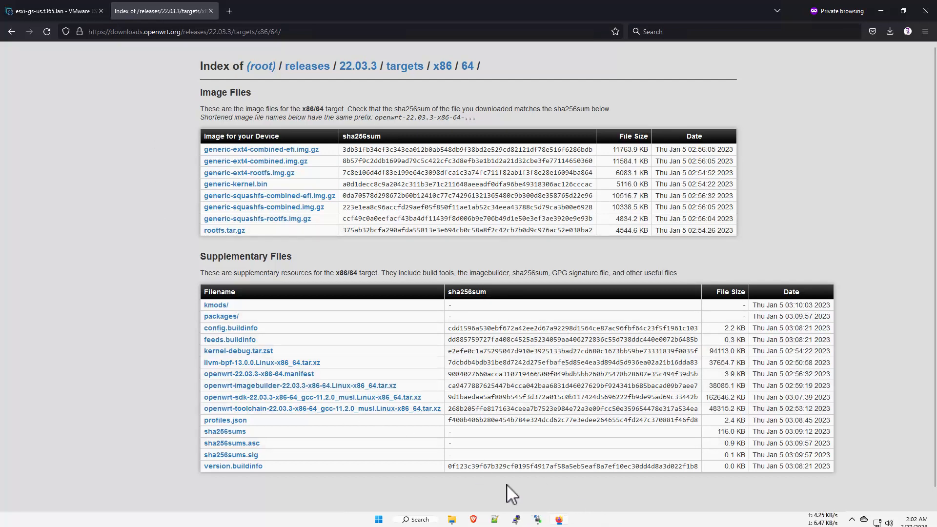
Step: Search for "compile openwrt firmware" in a new browser tab and open the OpenWrt Wiki Quick image building guide
{"action": "left_click", "coordinate": [228, 8]}
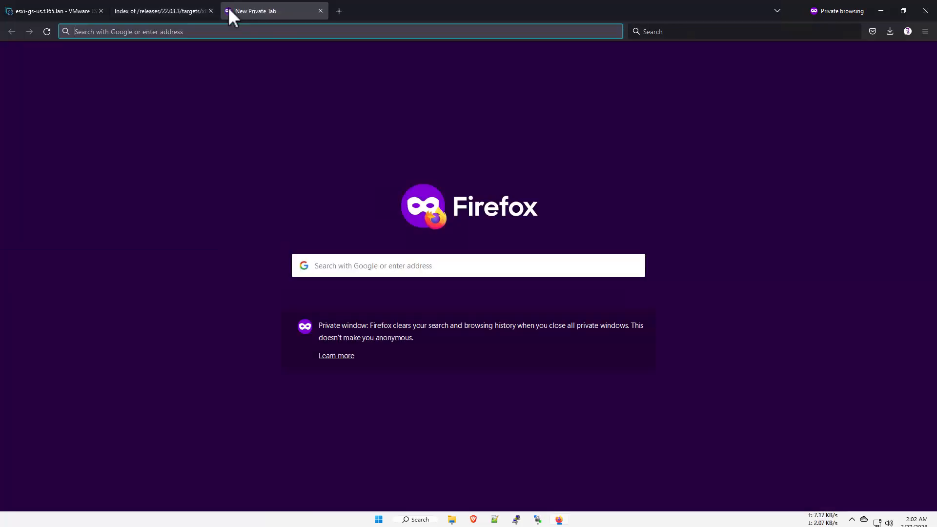
{"action": "type", "text": "down"}
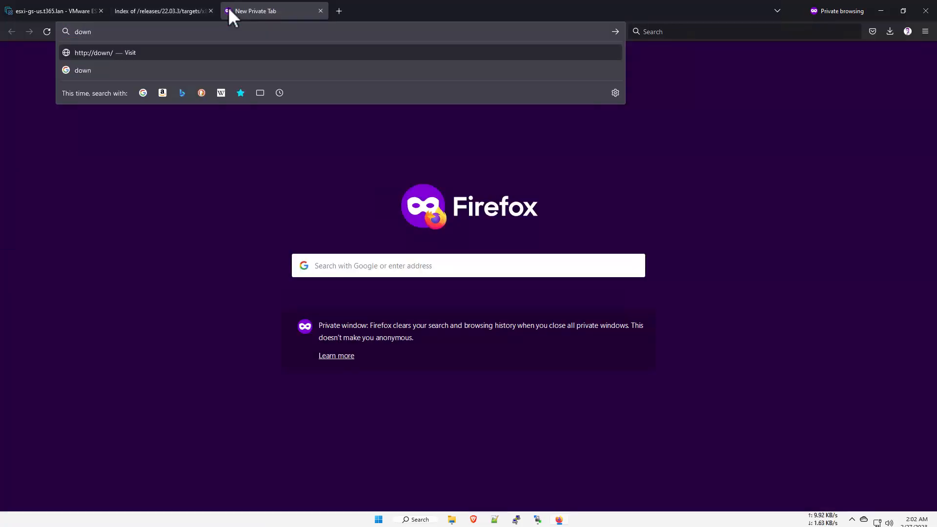
{"action": "key", "text": "ctrl+a"}
{"action": "type", "text": "compile openwrt"}
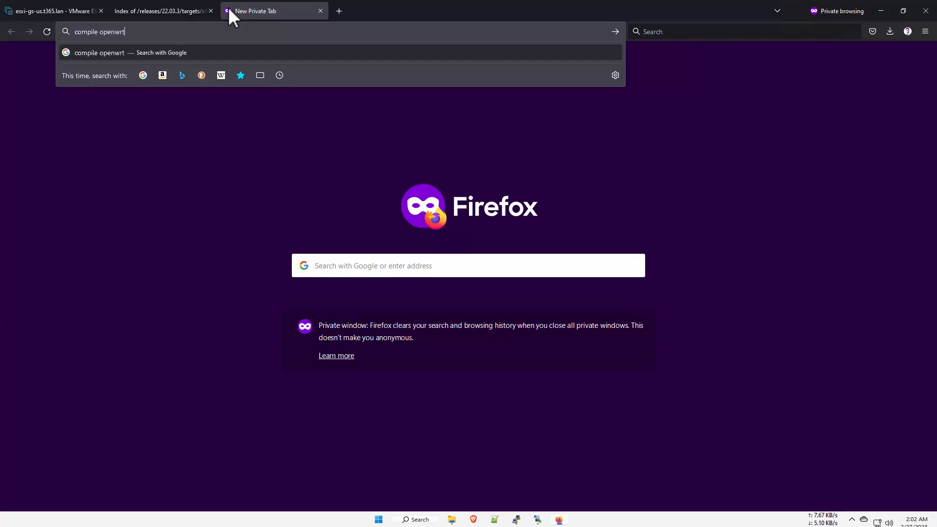
{"action": "type", "text": " firmware"}
{"action": "key", "text": "Return"}
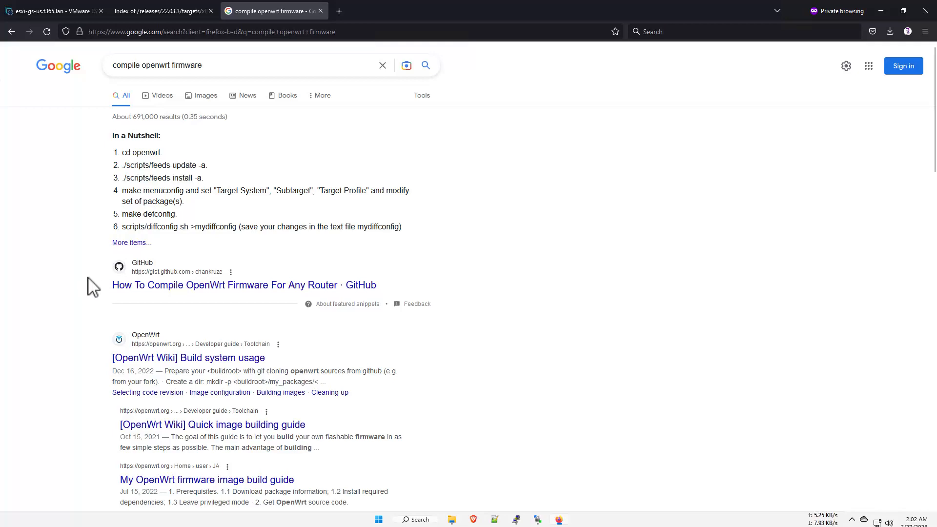
{"action": "scroll", "coordinate": [182, 326], "scroll_direction": "down", "scroll_amount": 1}
{"action": "scroll", "coordinate": [182, 326], "scroll_direction": "down", "scroll_amount": 1}
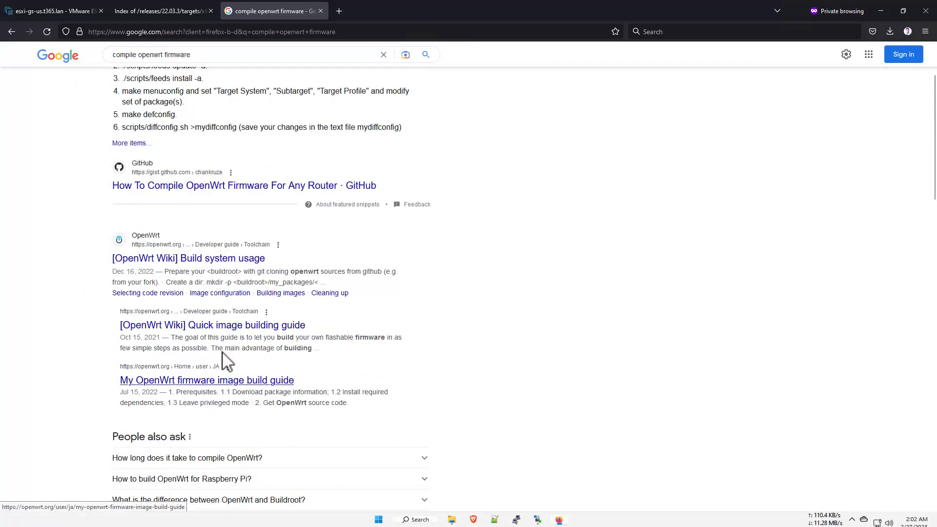
{"action": "left_click", "coordinate": [207, 332]}
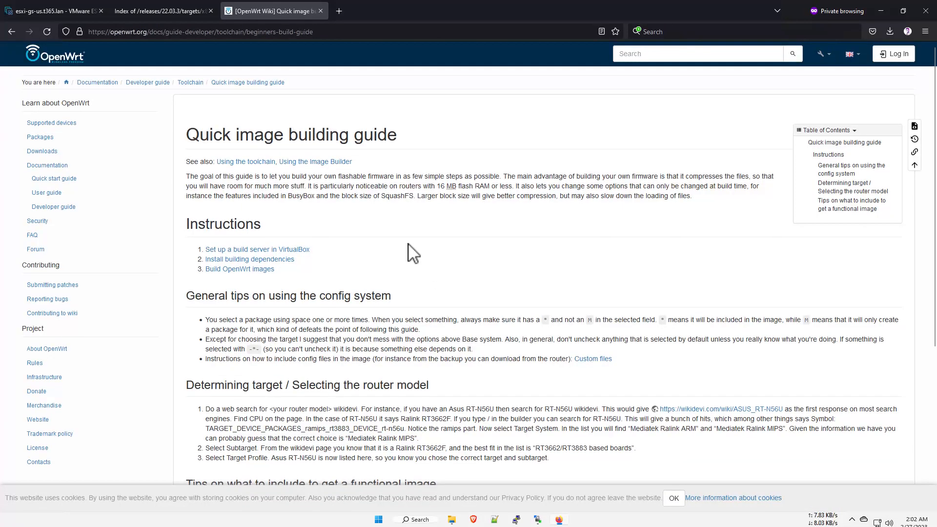
Step: Look through the Quick image building guide and open its linked page on using the Image Builder
{"action": "scroll", "coordinate": [413, 252], "scroll_direction": "down", "scroll_amount": 5}
{"action": "scroll", "coordinate": [402, 251], "scroll_direction": "up", "scroll_amount": 4}
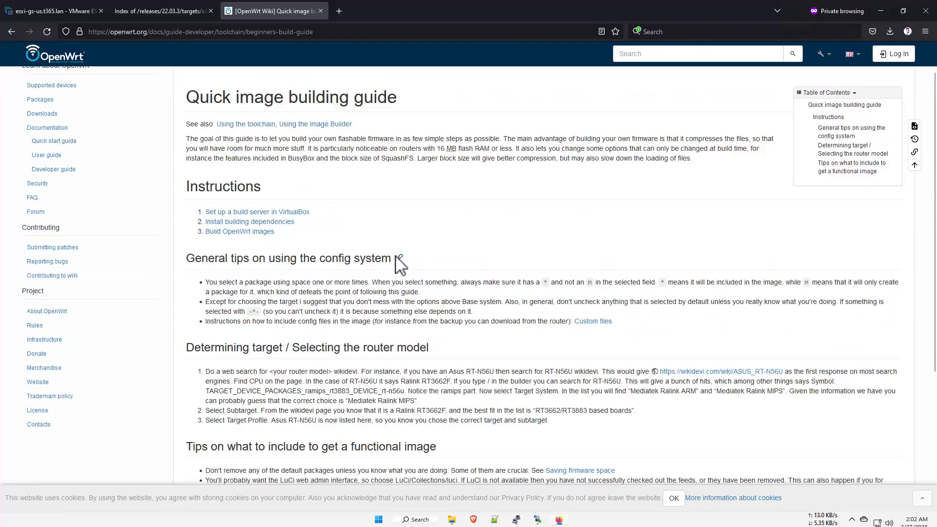
{"action": "left_click", "coordinate": [330, 125]}
Step: Copy the Debian / Ubuntu dependency install command from the Prerequisites section
{"action": "scroll", "coordinate": [389, 323], "scroll_direction": "down", "scroll_amount": 4}
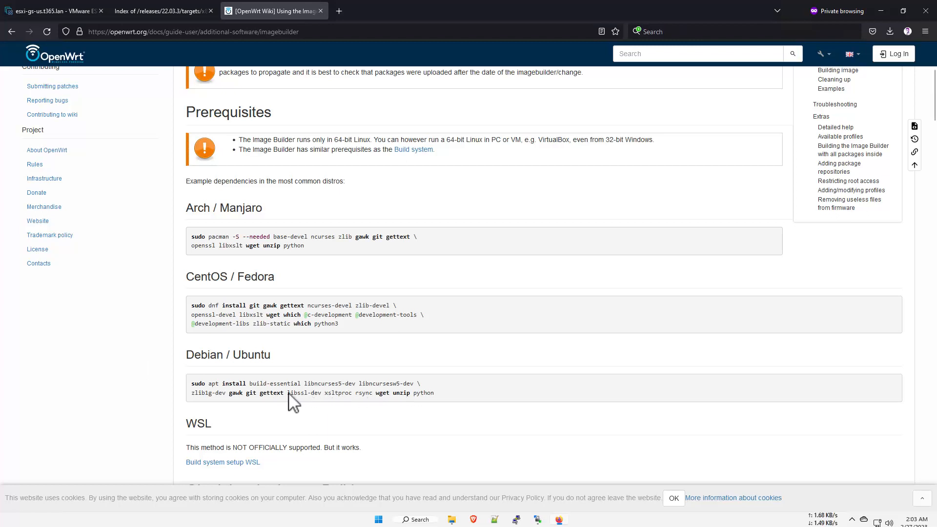
{"action": "left_click_drag", "start_coordinate": [192, 383], "coordinate": [426, 395]}
{"action": "right_click", "coordinate": [425, 395]}
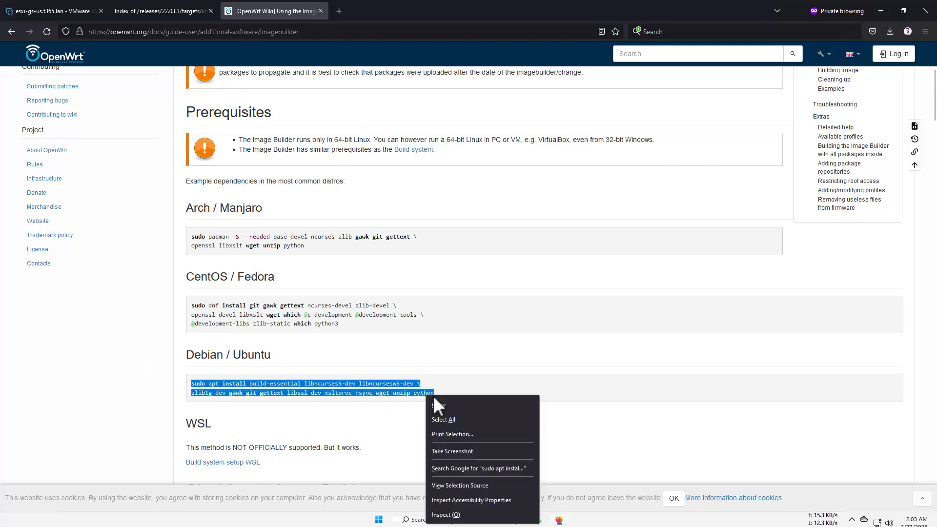
{"action": "left_click", "coordinate": [446, 403]}
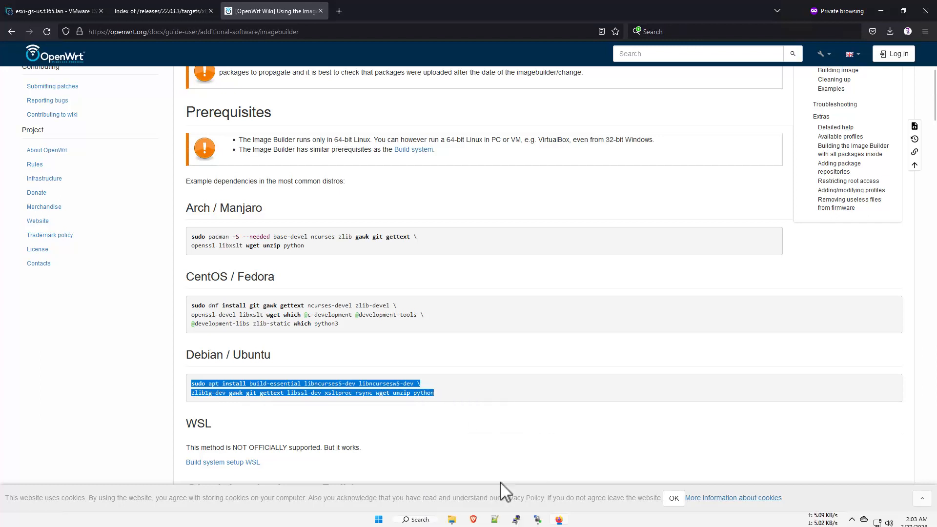
Step: Switch to the PuTTY terminal, run the copied apt install command on the Ubuntu machine and confirm the installation with y
{"action": "left_click", "coordinate": [516, 520]}
{"action": "right_click", "coordinate": [411, 250]}
{"action": "key", "text": "Return"}
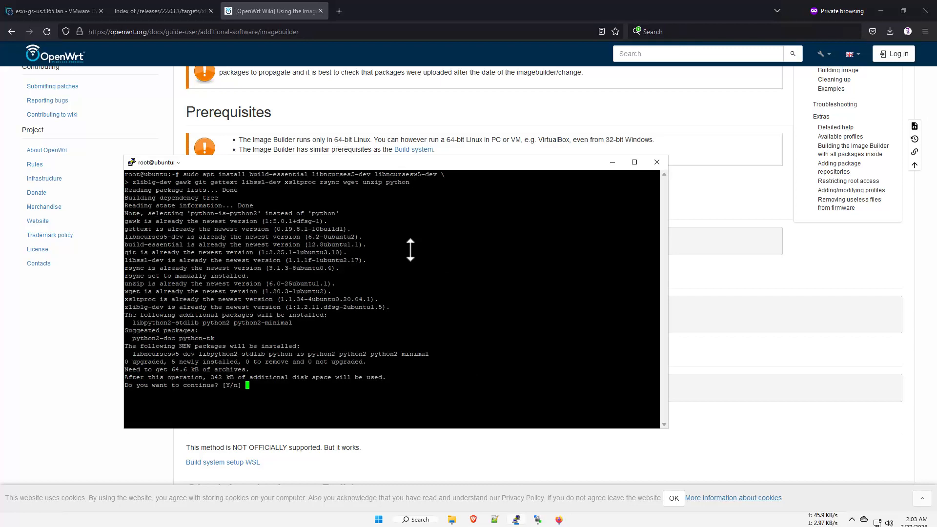
{"action": "type", "text": "y"}
{"action": "key", "text": "Return"}
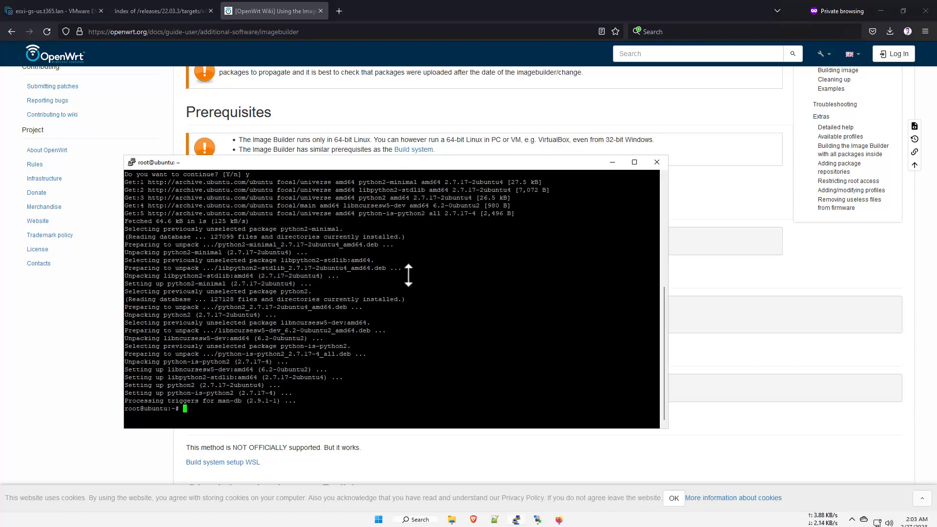
Step: Clear the terminal and return to the Image Builder guide in Firefox at the Obtaining the Image Builder section
{"action": "type", "text": "clear"}
{"action": "key", "text": "Return"}
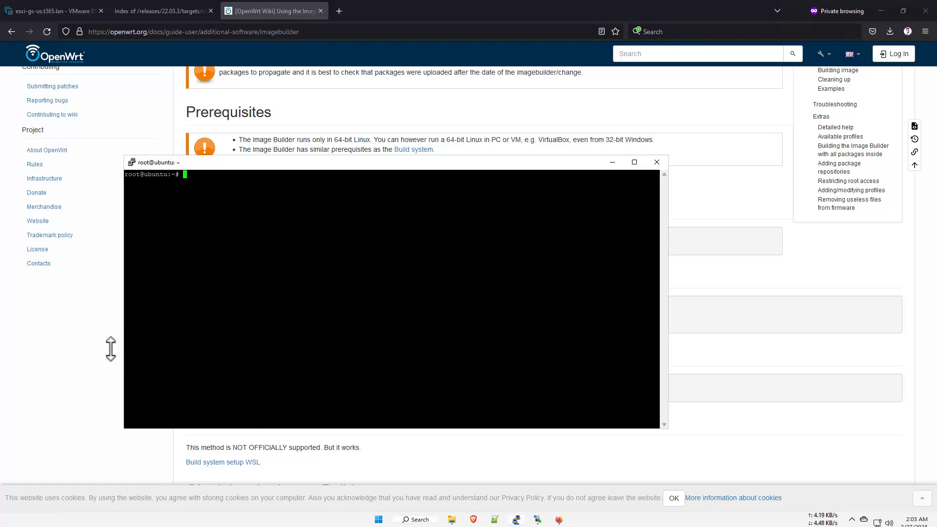
{"action": "left_click", "coordinate": [92, 362]}
{"action": "scroll", "coordinate": [293, 354], "scroll_direction": "down", "scroll_amount": 3}
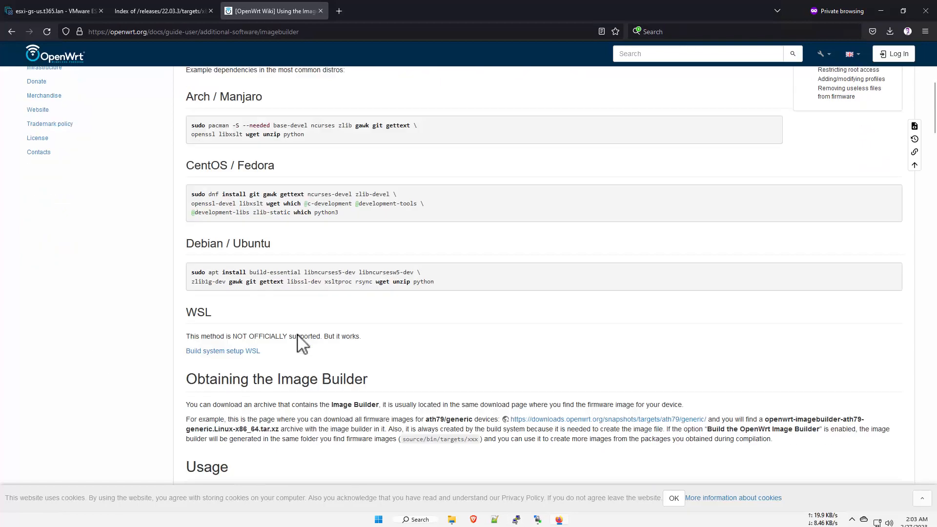
Step: Look through the Image Builder guide's sections on obtaining the builder, usage, selecting a profile and selecting packages
{"action": "scroll", "coordinate": [298, 355], "scroll_direction": "up", "scroll_amount": 4}
{"action": "scroll", "coordinate": [299, 355], "scroll_direction": "down", "scroll_amount": 7}
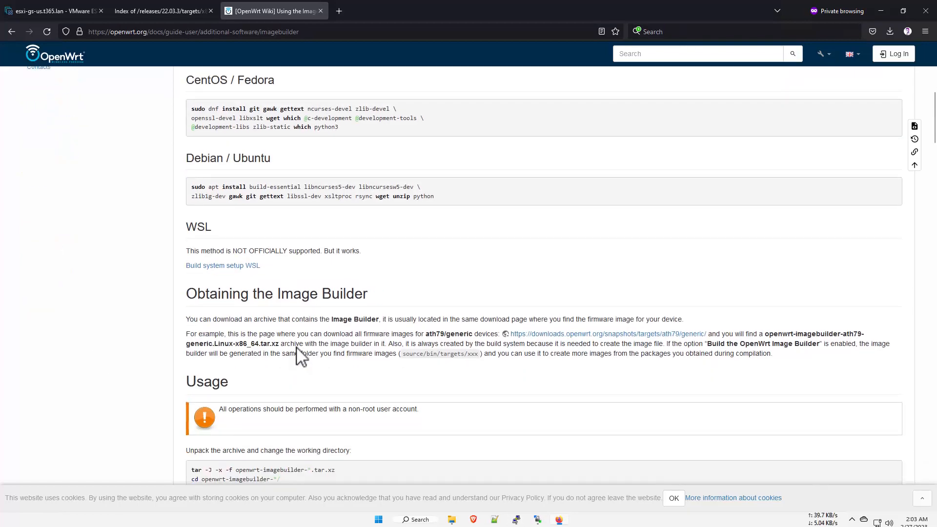
{"action": "scroll", "coordinate": [366, 341], "scroll_direction": "down", "scroll_amount": 2}
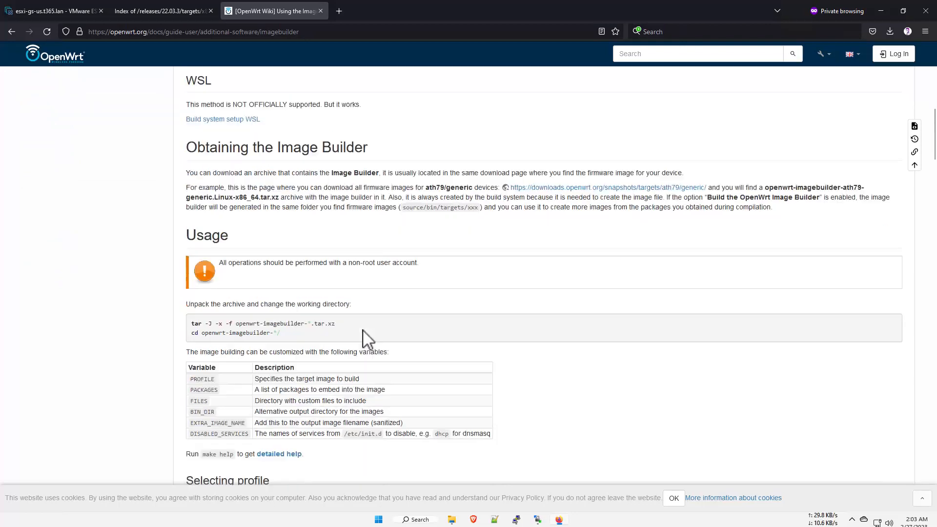
{"action": "scroll", "coordinate": [286, 291], "scroll_direction": "down", "scroll_amount": 3}
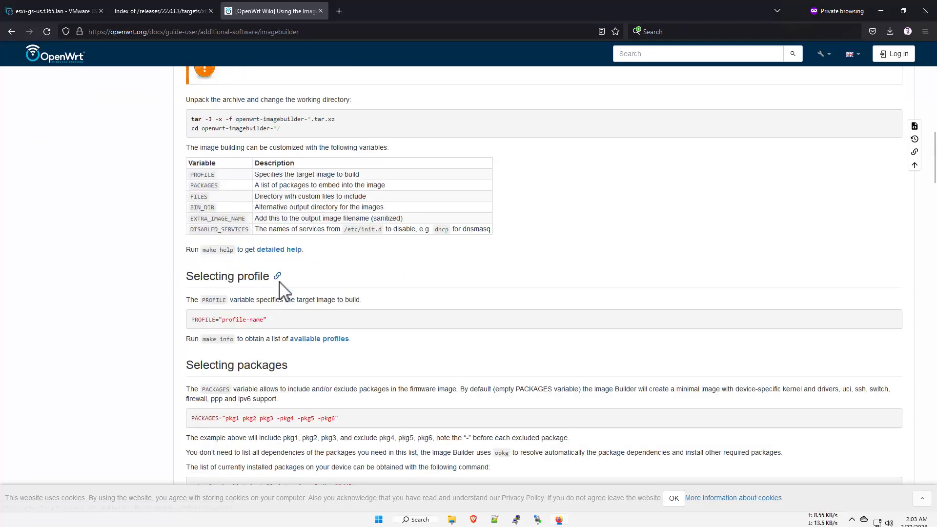
{"action": "scroll", "coordinate": [362, 351], "scroll_direction": "up", "scroll_amount": 10}
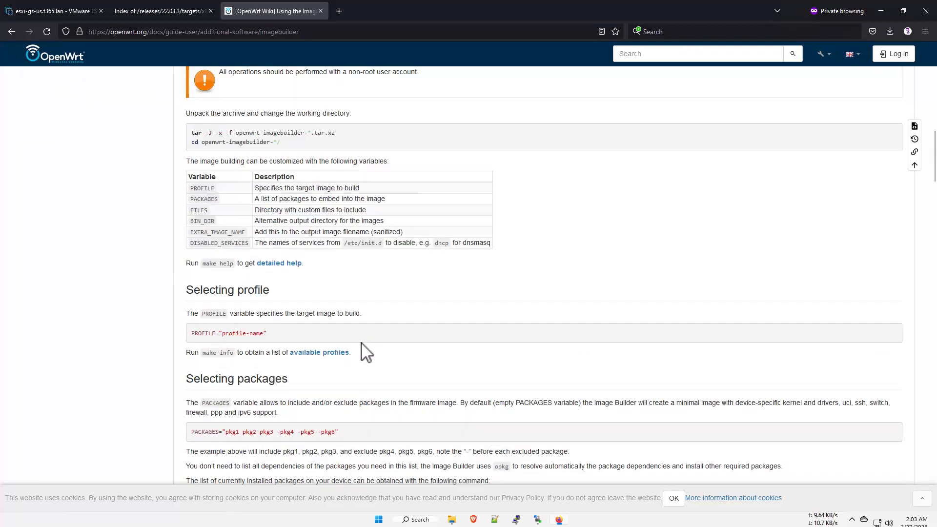
{"action": "scroll", "coordinate": [273, 132], "scroll_direction": "up", "scroll_amount": 5}
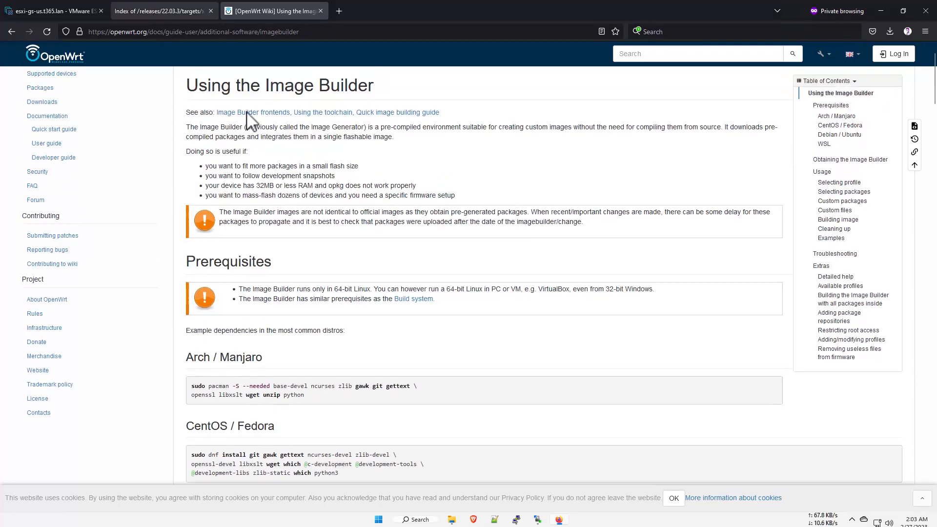
Step: Copy the link of openwrt-imagebuilder-22.03.3-x86-64.Linux-x86_64.tar.xz from the Supplementary Files on the 22.03.3 x86/64 downloads page
{"action": "left_click", "coordinate": [157, 10]}
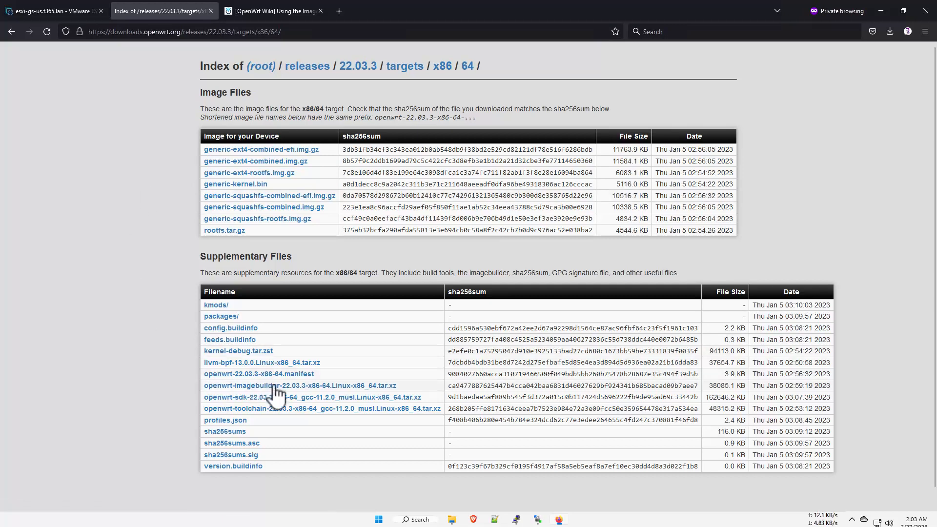
{"action": "right_click", "coordinate": [358, 386]}
{"action": "left_click", "coordinate": [381, 312]}
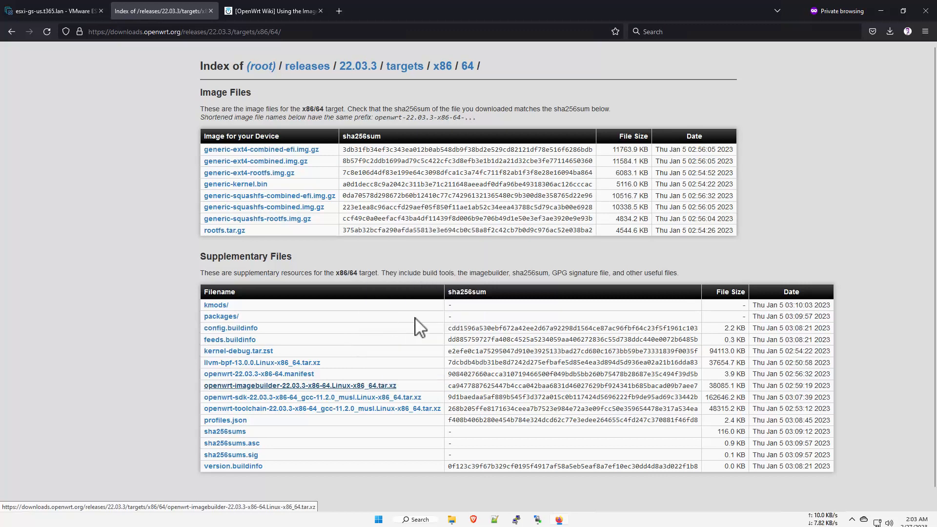
Step: Switch to the PuTTY terminal and download the Image Builder archive with wget and the copied link
{"action": "left_click", "coordinate": [516, 520]}
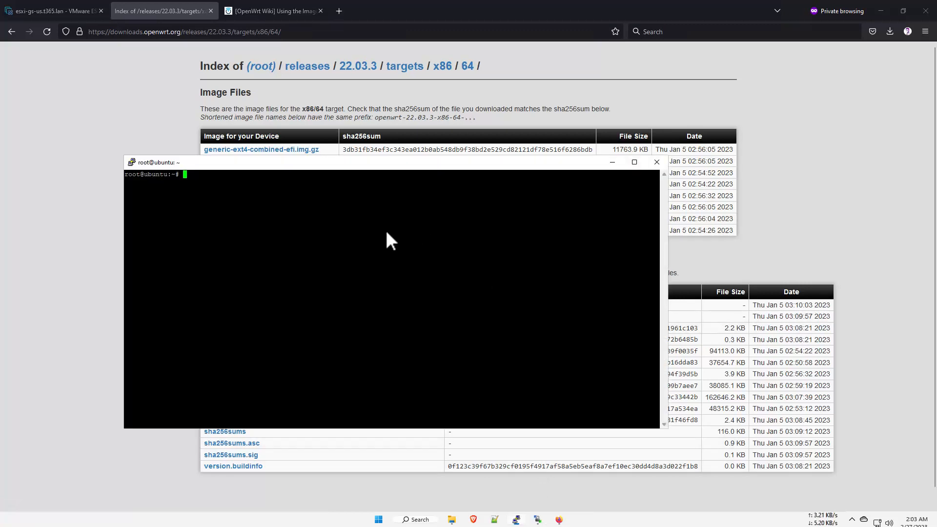
{"action": "type", "text": "wget"}
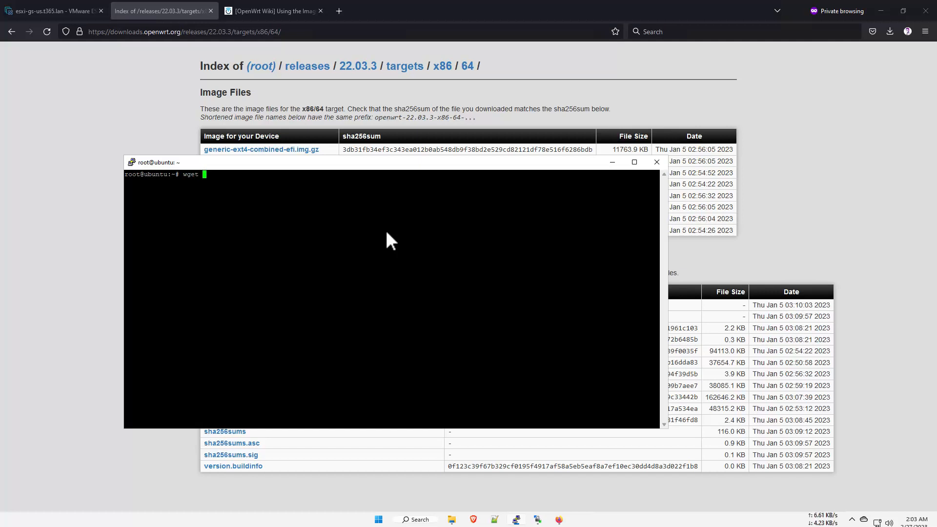
{"action": "right_click", "coordinate": [387, 233]}
{"action": "key", "text": "Return"}
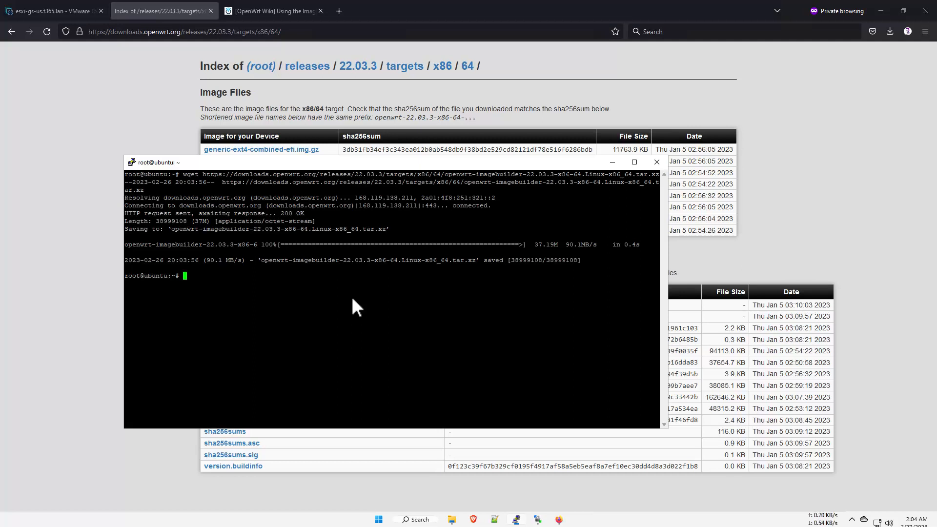
Step: Extract openwrt-imagebuilder-22.03.3-x86-64.Linux-x86_64.tar.xz with tar -xf and list the home directory's contents
{"action": "type", "text": "tar -xf op"}
{"action": "key", "text": "Tab"}
{"action": "key", "text": "Return"}
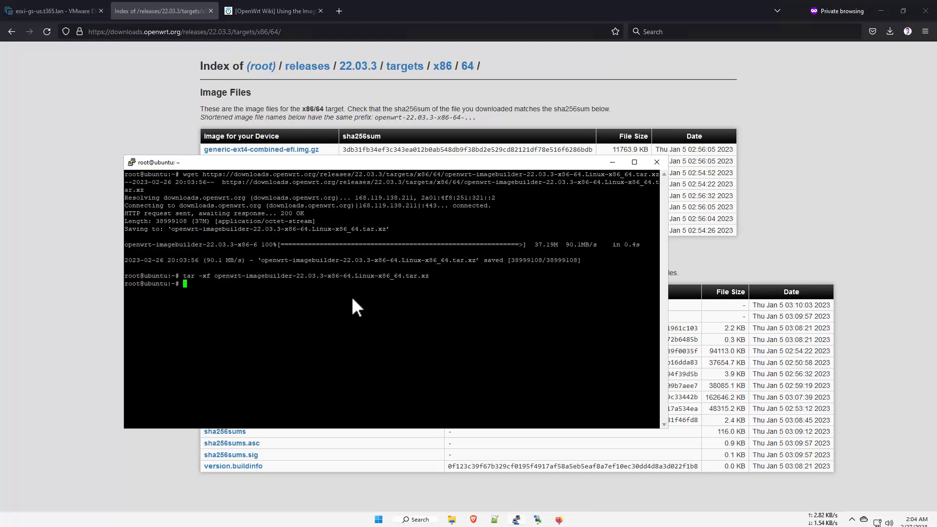
{"action": "type", "text": "ls"}
{"action": "key", "text": "Return"}
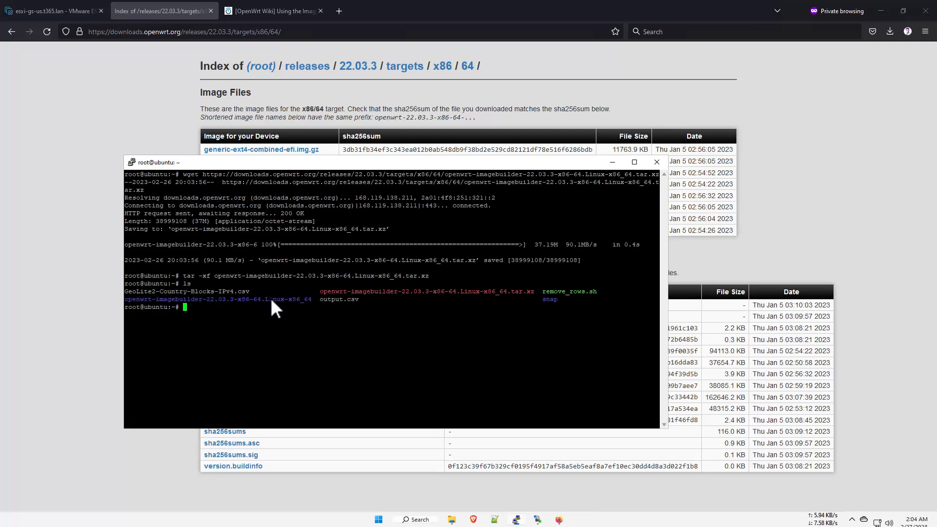
Step: Delete the archive openwrt-imagebuilder-22.03.3-x86-64.Linux-x86_64.tar.xz with rm
{"action": "type", "text": "rm "}
{"action": "type", "text": "o"}
{"action": "key", "text": "Tab"}
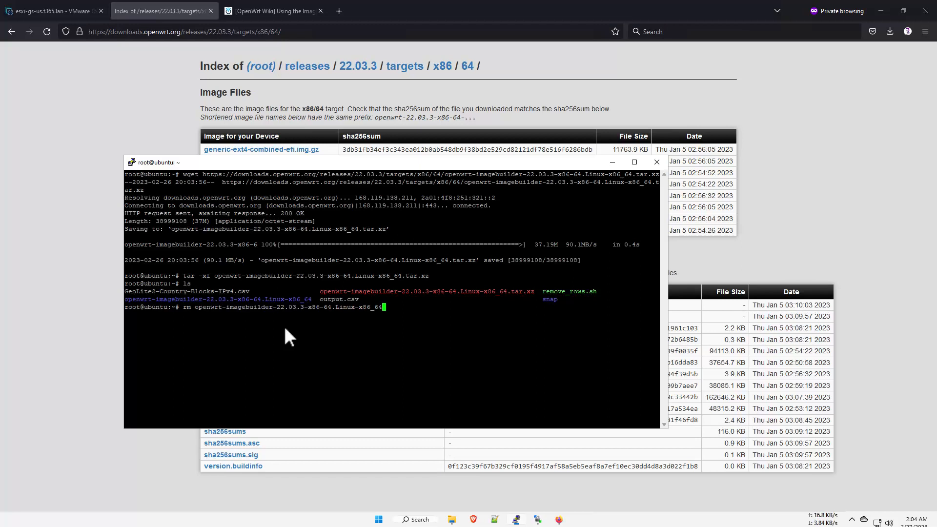
{"action": "type", "text": ".t"}
{"action": "key", "text": "Tab"}
{"action": "key", "text": "Return"}
Step: Change into the extracted openwrt-imagebuilder-22.03.3-x86-64.Linux-x86_64 directory and clear the terminal
{"action": "type", "text": "cd op"}
{"action": "key", "text": "Tab"}
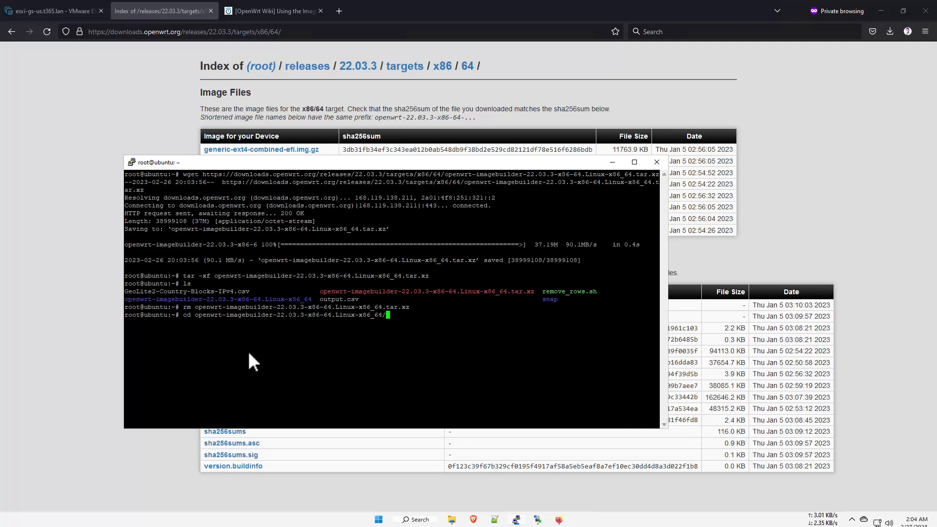
{"action": "key", "text": "Return"}
{"action": "type", "text": "clear"}
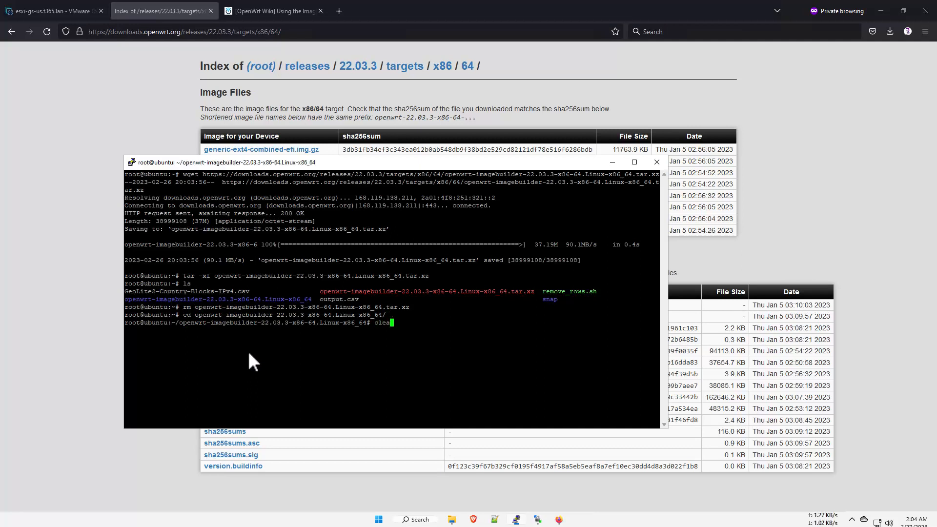
{"action": "key", "text": "Return"}
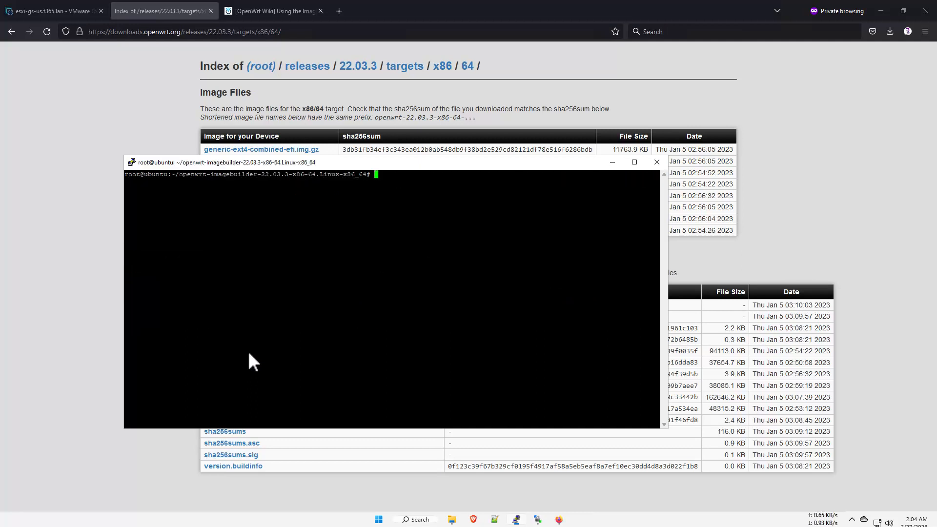
Step: List the Image Builder directory, run make info to view the available profiles and default packages, and maximize the terminal
{"action": "type", "text": "ls"}
{"action": "key", "text": "Return"}
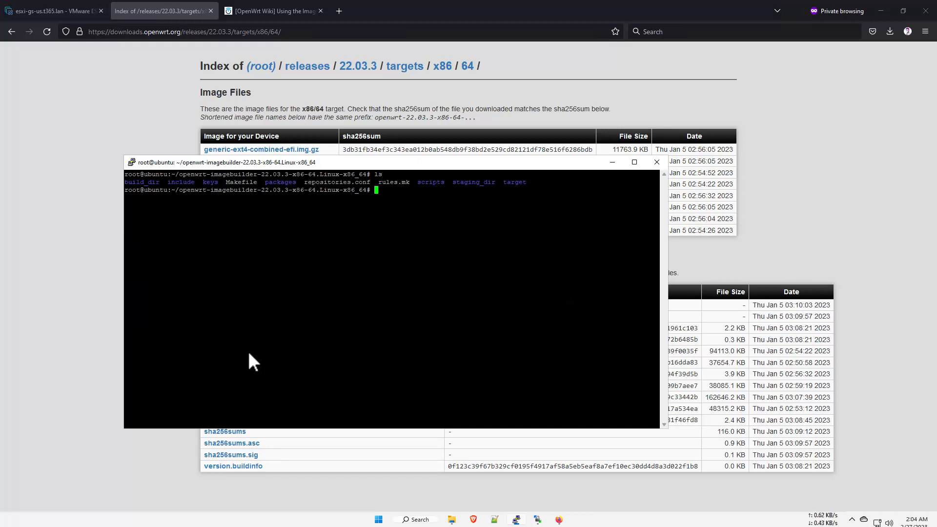
{"action": "type", "text": "make info"}
{"action": "key", "text": "Return"}
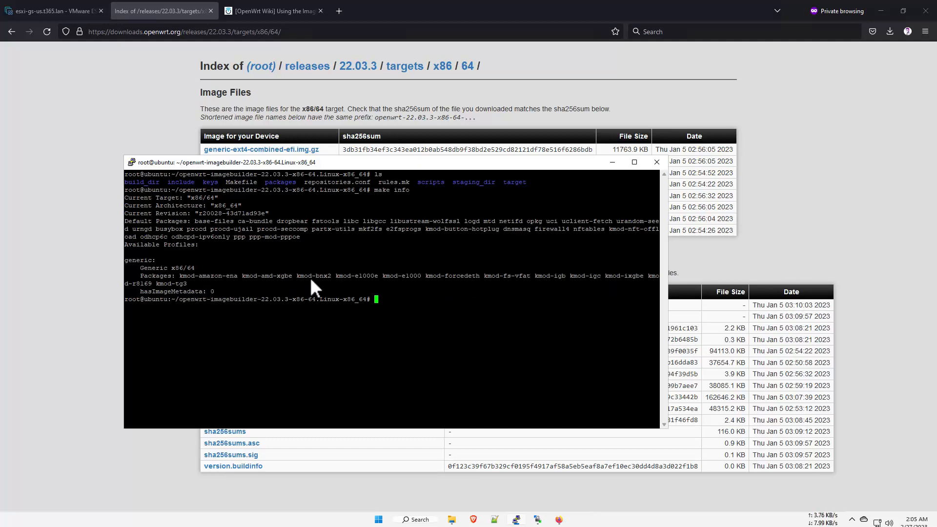
{"action": "left_click", "coordinate": [634, 164]}
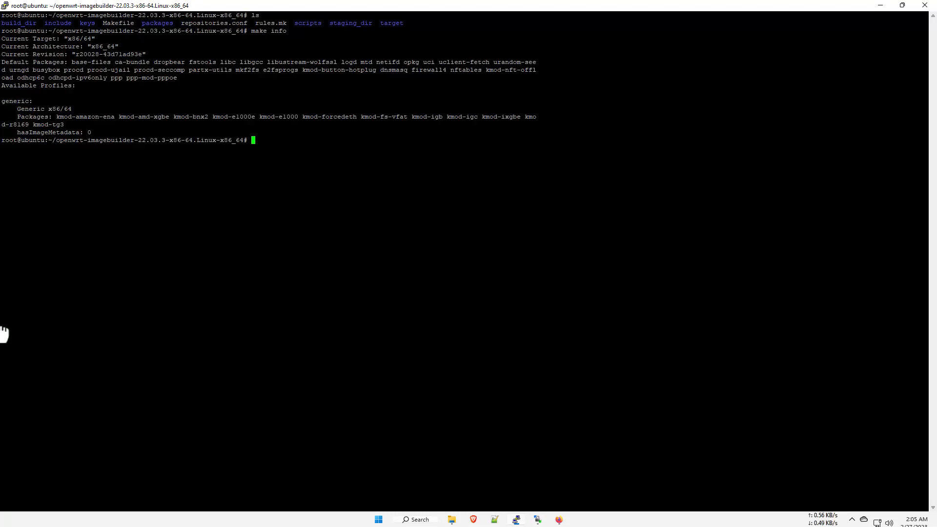
{"action": "right_click", "coordinate": [347, 282]}
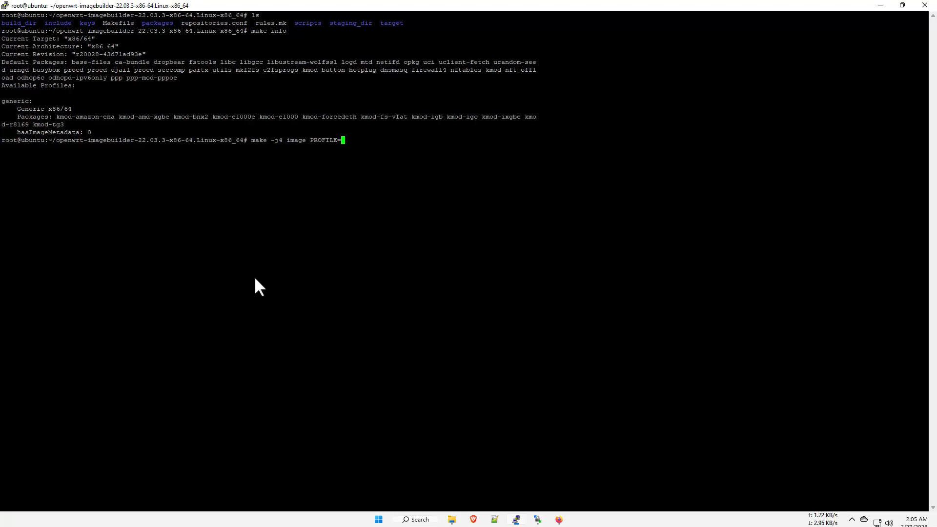
{"action": "double_click", "coordinate": [14, 102]}
{"action": "right_click", "coordinate": [361, 169]}
{"action": "left_click", "coordinate": [438, 259]}
{"action": "type", "text": "PACKAGES=\""}
{"action": "right_click", "coordinate": [413, 320]}
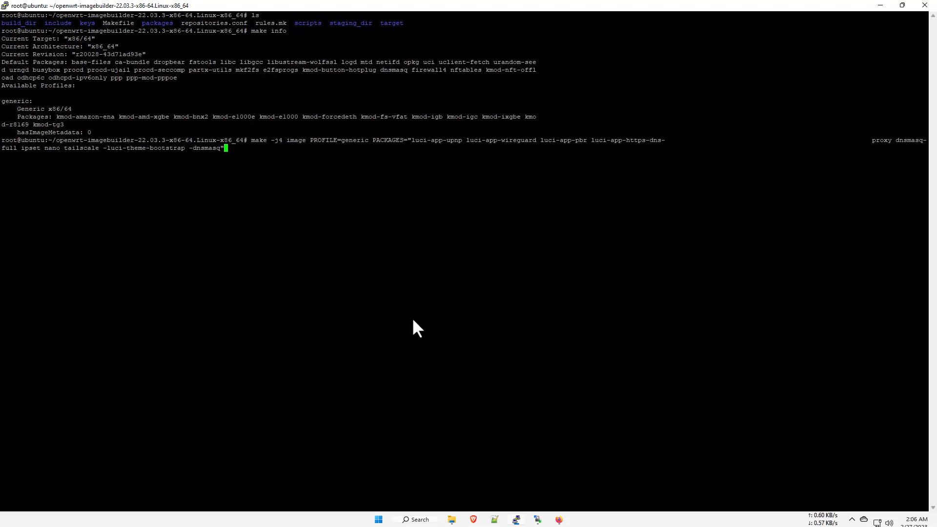
{"action": "key", "text": "ctrl+c"}
{"action": "key", "text": "ctrl+c"}
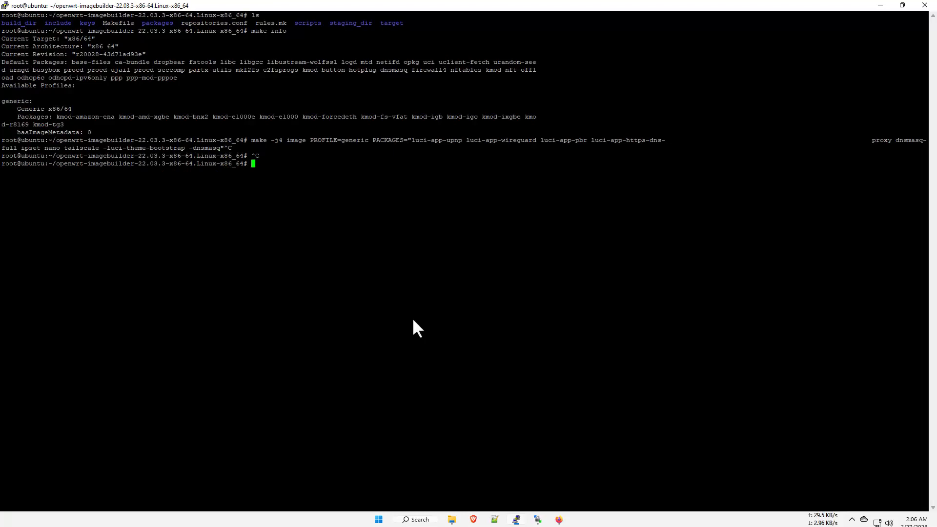
{"action": "key", "text": "Return"}
{"action": "key", "text": "Return"}
{"action": "key", "text": "Return"}
{"action": "key", "text": "Return"}
{"action": "key", "text": "Return"}
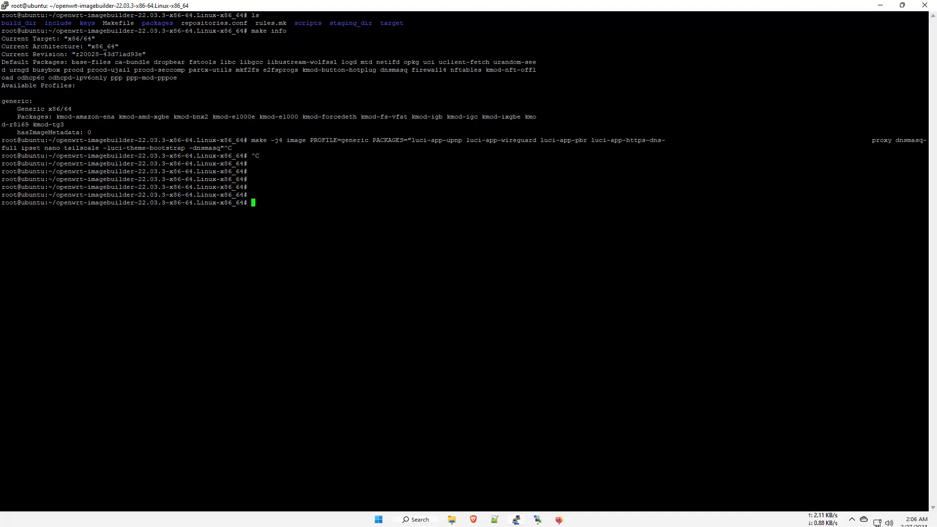
Step: Run make -j4 image PROFILE=generic PACKAGES="luci luci-theme-material luci-app-upnp luci-app-wireguard luci-app-pbr luci-app-https-dns- proxy dnsmasq-full ipset nano tailscale -luci-theme-bootstrap -dnsmasq"
{"action": "right_click", "coordinate": [299, 345]}
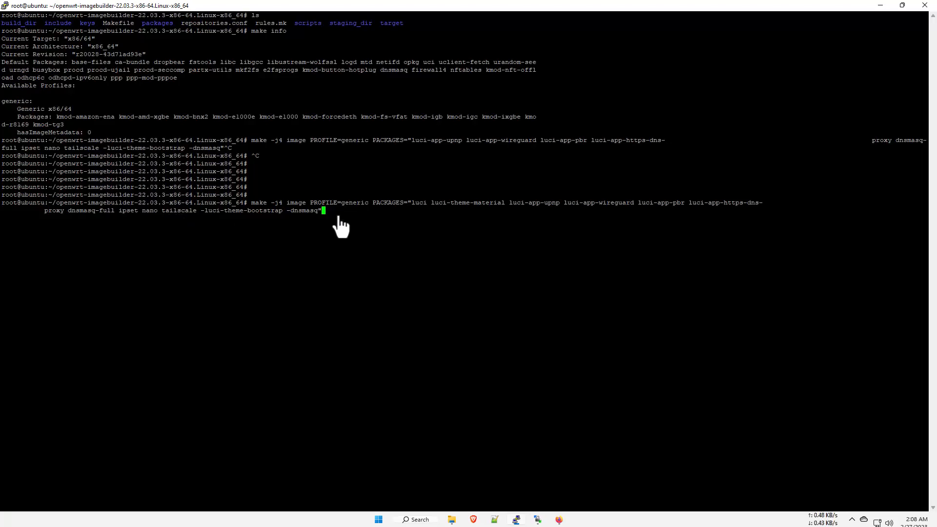
{"action": "key", "text": "Return"}
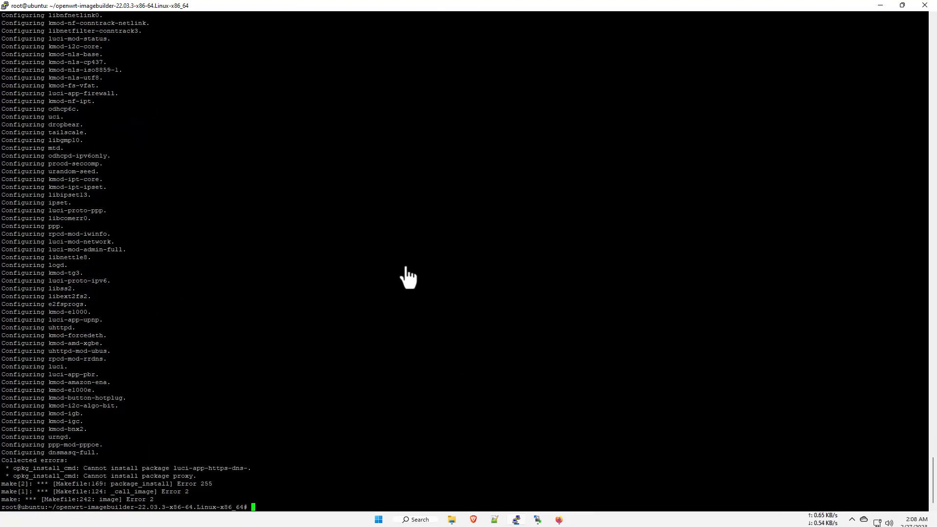
Step: Recall the make image command, remove the stray spaces inside luci-app-https-dns-proxy and rerun the build
{"action": "key", "text": "Up"}
{"action": "key", "text": "Left"}
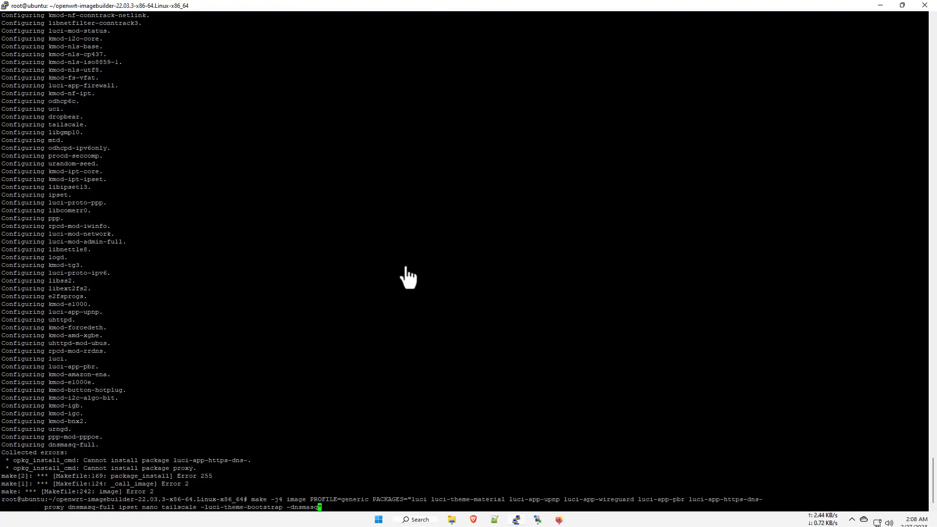
{"action": "key", "text": "Left"}
{"action": "key", "text": "Left"}
{"action": "key", "text": "Left"}
{"action": "key", "text": "Left"}
{"action": "key", "text": "Left"}
{"action": "key", "text": "Left"}
{"action": "key", "text": "Left"}
{"action": "key", "text": "Left"}
{"action": "key", "text": "Left"}
{"action": "key", "text": "Left"}
{"action": "key", "text": "Left"}
{"action": "key", "text": "Left"}
{"action": "key", "text": "Left"}
{"action": "key", "text": "Left"}
{"action": "key", "text": "Left"}
{"action": "key", "text": "Left"}
{"action": "key", "text": "Left"}
{"action": "key", "text": "Left"}
{"action": "key", "text": "Left"}
{"action": "key", "text": "Left"}
{"action": "key", "text": "Left"}
{"action": "key", "text": "Left"}
{"action": "key", "text": "BackSpace"}
{"action": "key", "text": "BackSpace"}
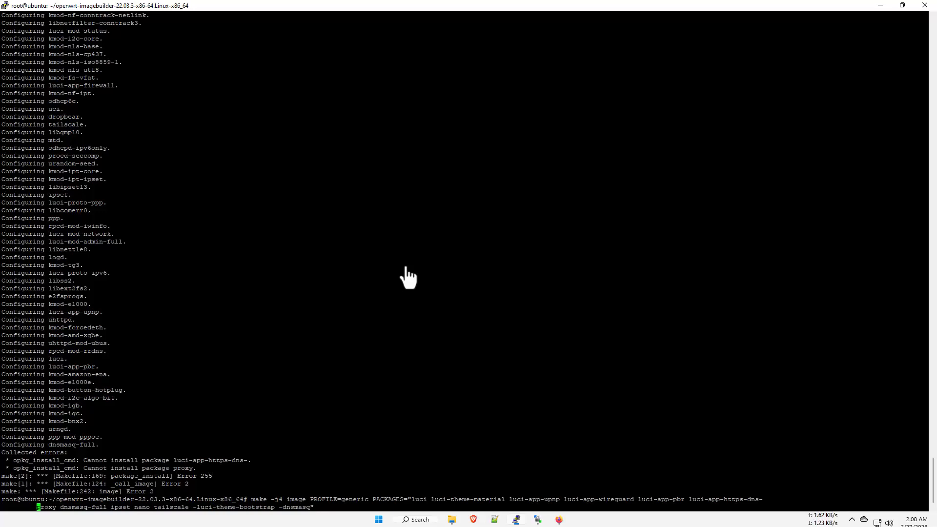
{"action": "key", "text": "BackSpace"}
{"action": "key", "text": "BackSpace"}
{"action": "key", "text": "BackSpace"}
{"action": "key", "text": "BackSpace"}
{"action": "key", "text": "BackSpace"}
{"action": "key", "text": "BackSpace"}
{"action": "key", "text": "BackSpace"}
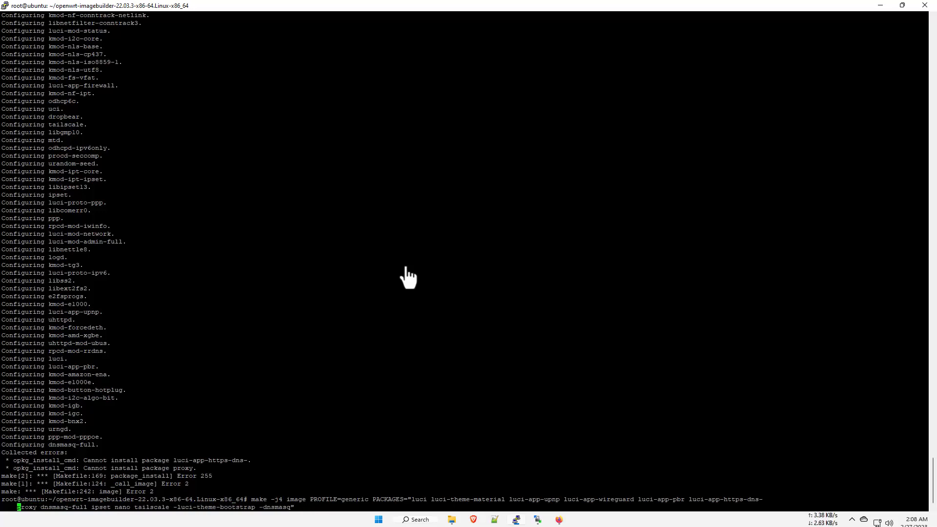
{"action": "key", "text": "BackSpace"}
{"action": "key", "text": "BackSpace"}
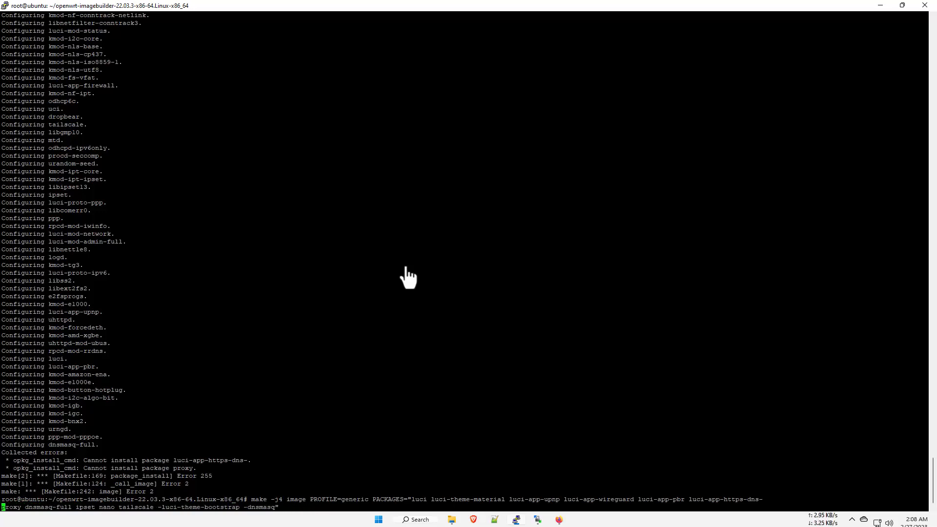
{"action": "key", "text": "BackSpace"}
{"action": "key", "text": "BackSpace"}
{"action": "key", "text": "BackSpace"}
{"action": "key", "text": "BackSpace"}
{"action": "key", "text": "BackSpace"}
{"action": "key", "text": "BackSpace"}
{"action": "key", "text": "BackSpace"}
{"action": "key", "text": "BackSpace"}
{"action": "key", "text": "BackSpace"}
{"action": "key", "text": "BackSpace"}
{"action": "key", "text": "BackSpace"}
{"action": "key", "text": "BackSpace"}
{"action": "key", "text": "BackSpace"}
{"action": "key", "text": "BackSpace"}
{"action": "key", "text": "BackSpace"}
{"action": "key", "text": "BackSpace"}
{"action": "key", "text": "BackSpace"}
{"action": "key", "text": "BackSpace"}
{"action": "key", "text": "BackSpace"}
{"action": "key", "text": "BackSpace"}
{"action": "key", "text": "BackSpace"}
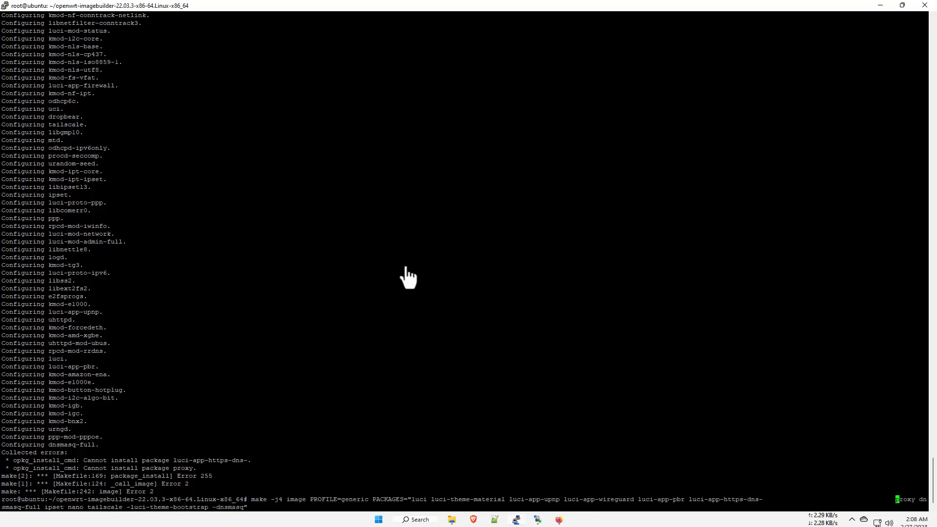
{"action": "key", "text": "BackSpace"}
{"action": "key", "text": "BackSpace"}
{"action": "key", "text": "BackSpace"}
{"action": "key", "text": "BackSpace"}
{"action": "key", "text": "BackSpace"}
{"action": "key", "text": "BackSpace"}
{"action": "key", "text": "BackSpace"}
{"action": "key", "text": "BackSpace"}
{"action": "key", "text": "BackSpace"}
{"action": "key", "text": "BackSpace"}
{"action": "key", "text": "BackSpace"}
{"action": "key", "text": "BackSpace"}
{"action": "key", "text": "BackSpace"}
{"action": "key", "text": "BackSpace"}
{"action": "key", "text": "BackSpace"}
{"action": "key", "text": "BackSpace"}
{"action": "key", "text": "BackSpace"}
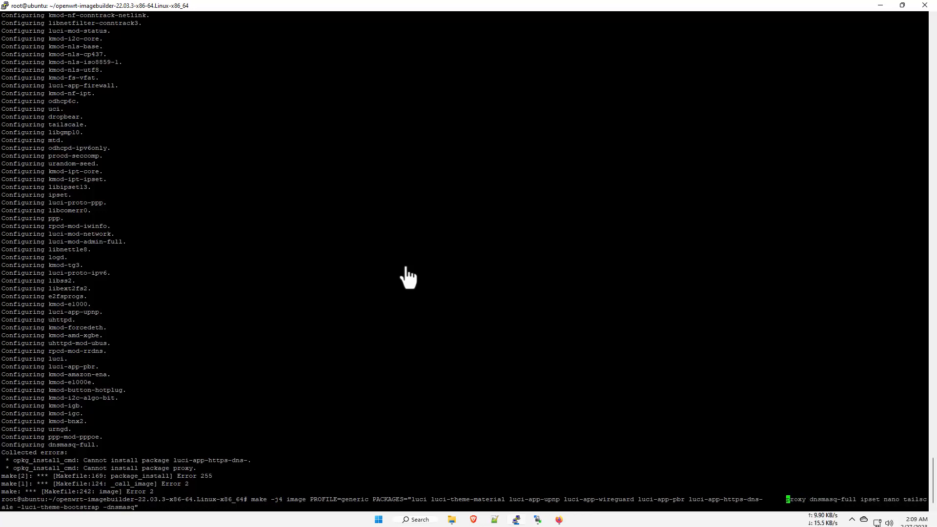
{"action": "key", "text": "BackSpace"}
{"action": "key", "text": "BackSpace"}
{"action": "key", "text": "BackSpace"}
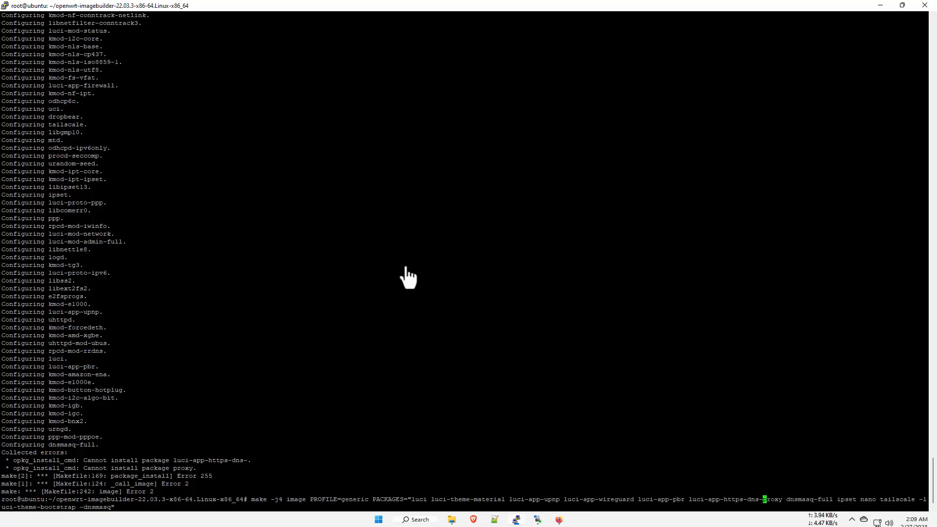
{"action": "key", "text": "Return"}
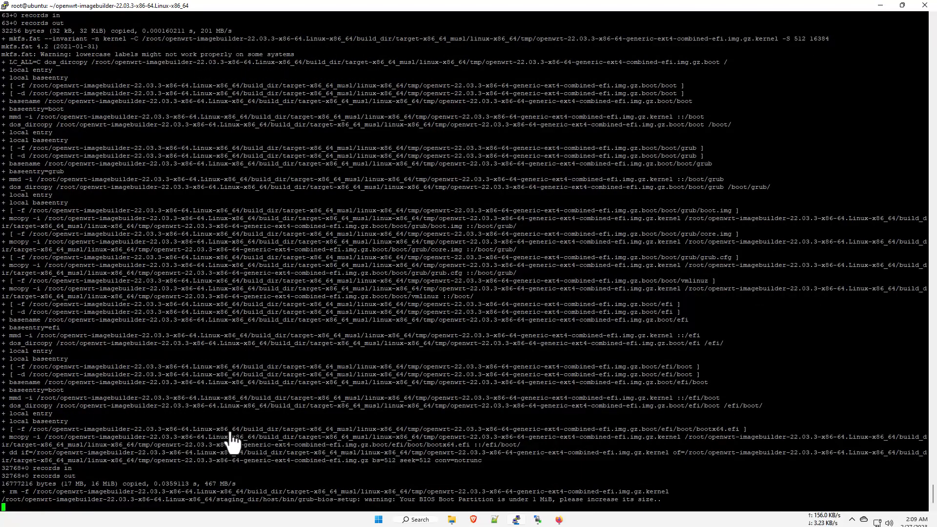
Step: Switch to WinSCP and open the remote folder bin/targets/x86 inside openwrt-imagebuilder-22.03.3-x86-64.Linux-x86_64
{"action": "left_click", "coordinate": [537, 521]}
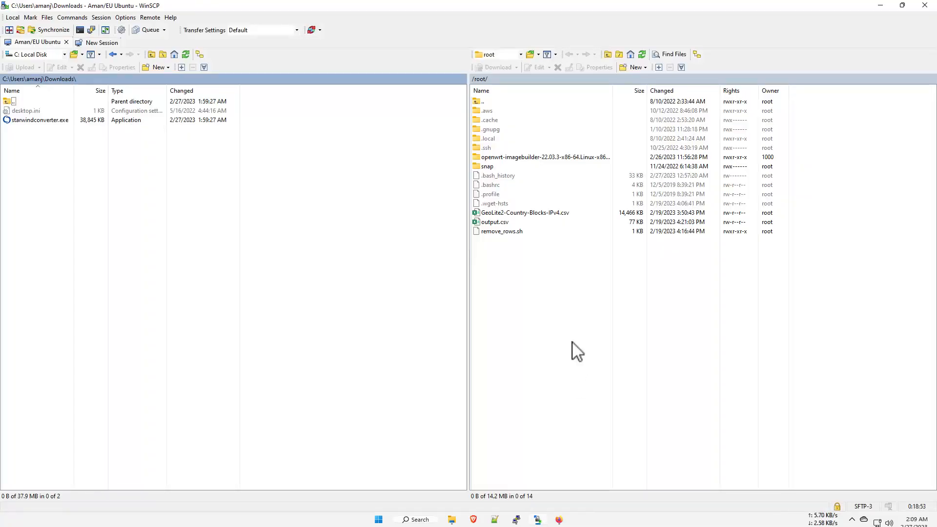
{"action": "left_click", "coordinate": [578, 351]}
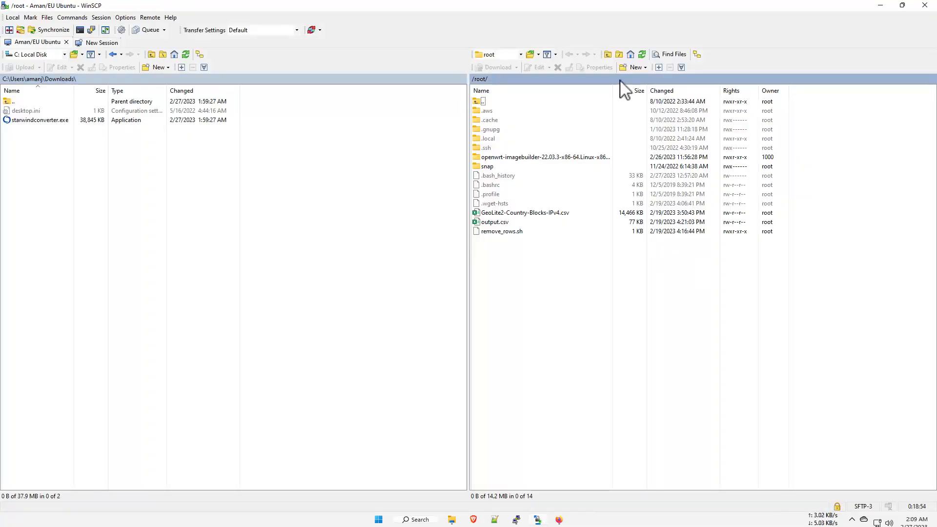
{"action": "double_click", "coordinate": [521, 158]}
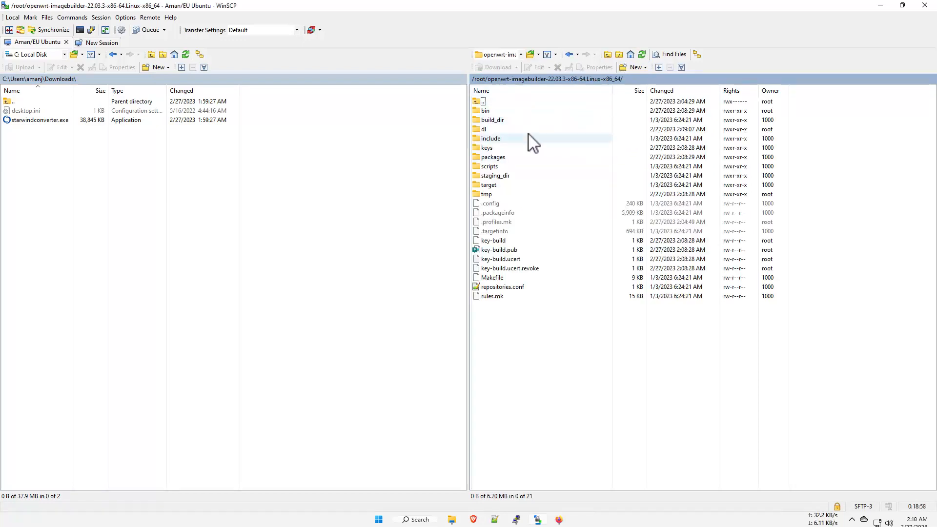
{"action": "left_click", "coordinate": [489, 111]}
{"action": "double_click", "coordinate": [489, 112]}
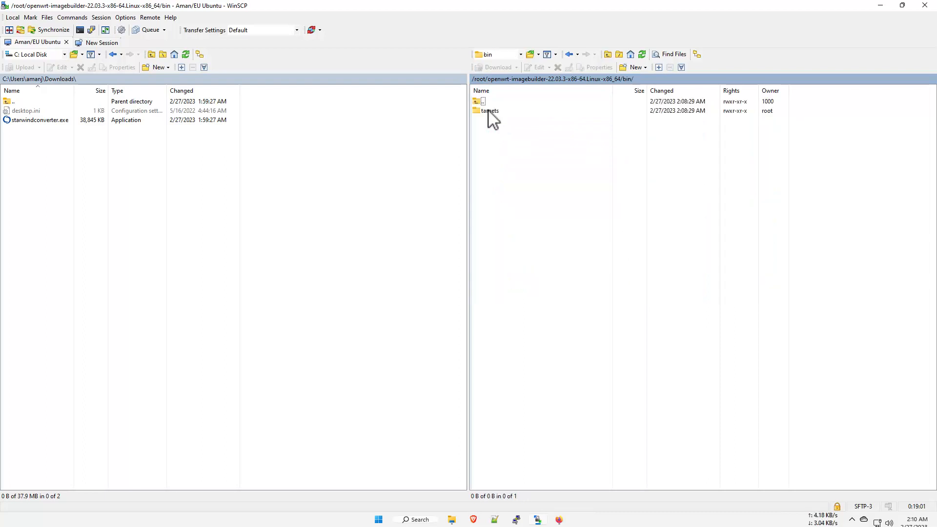
{"action": "double_click", "coordinate": [489, 111]}
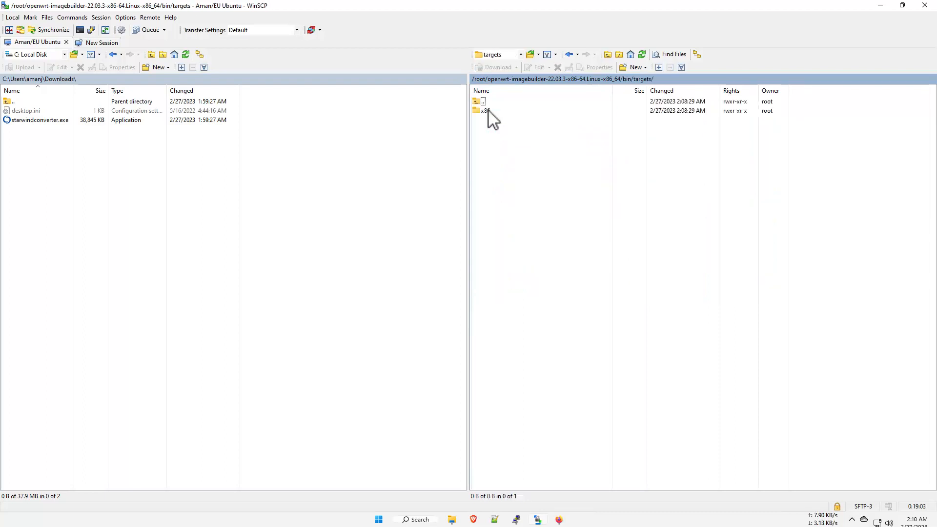
{"action": "double_click", "coordinate": [489, 111]}
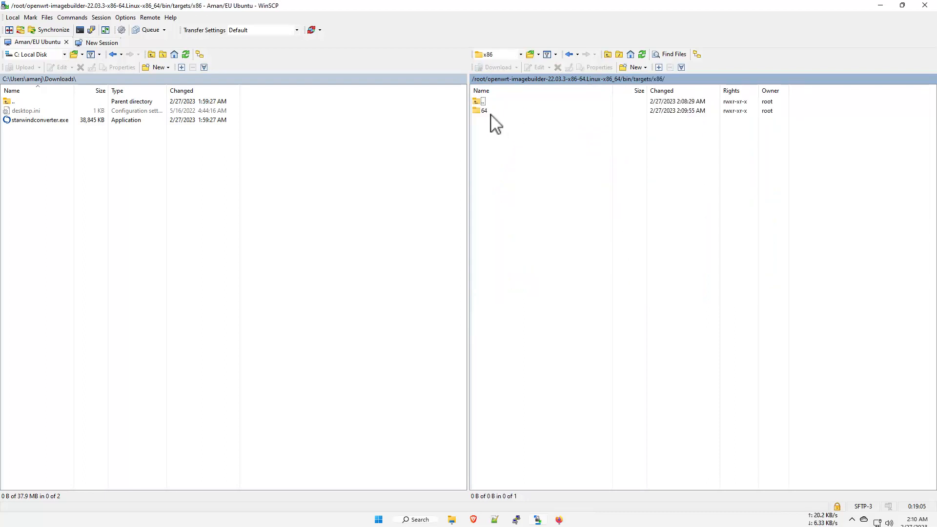
Step: Check the image build's output in the PuTTY terminal, and return to WinSCP to open the remote 64 folder
{"action": "left_click", "coordinate": [517, 520]}
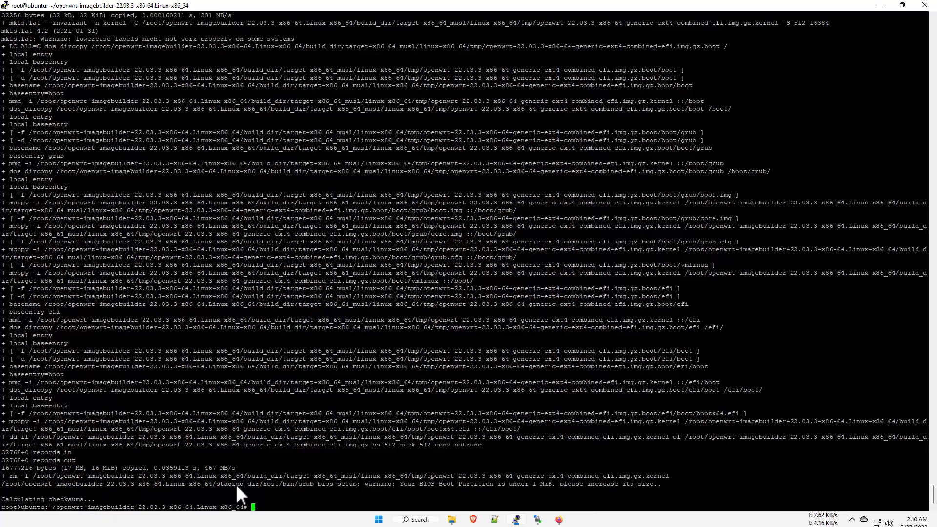
{"action": "scroll", "coordinate": [210, 449], "scroll_direction": "up", "scroll_amount": 20}
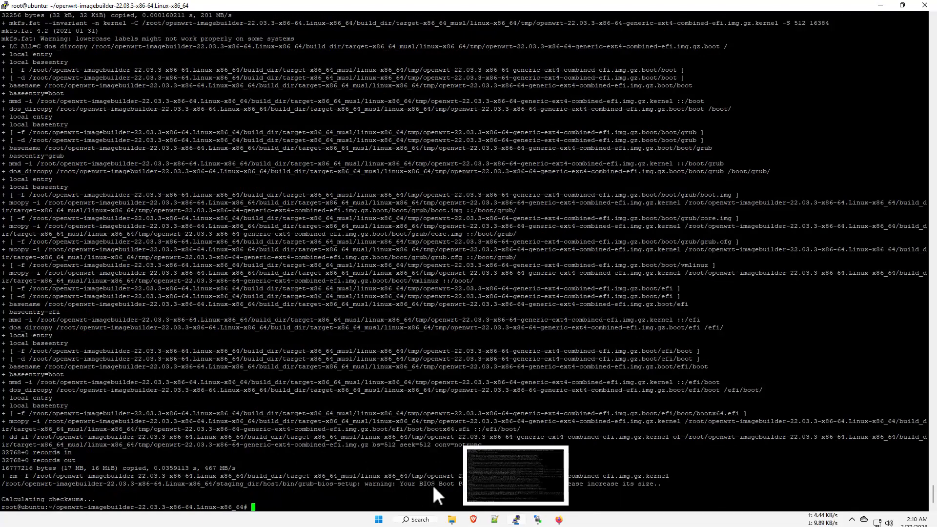
{"action": "left_click", "coordinate": [537, 520]}
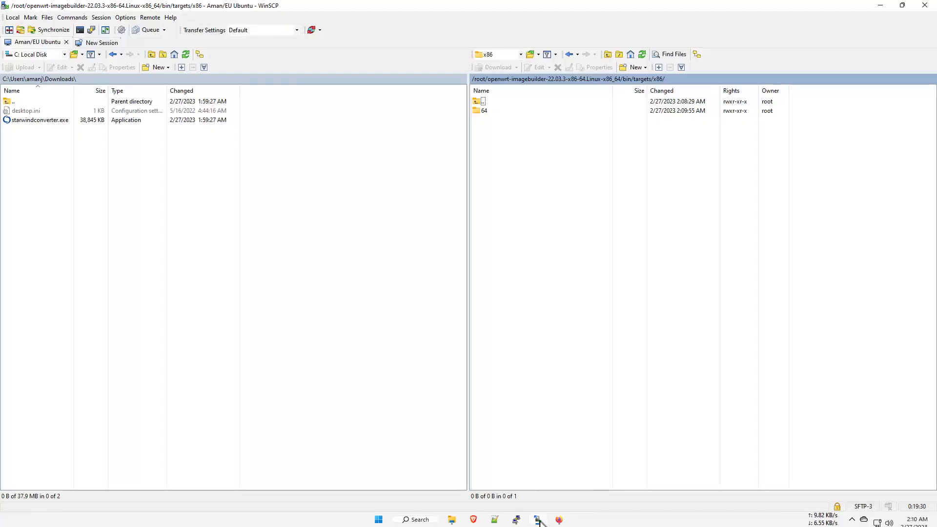
{"action": "double_click", "coordinate": [493, 111]}
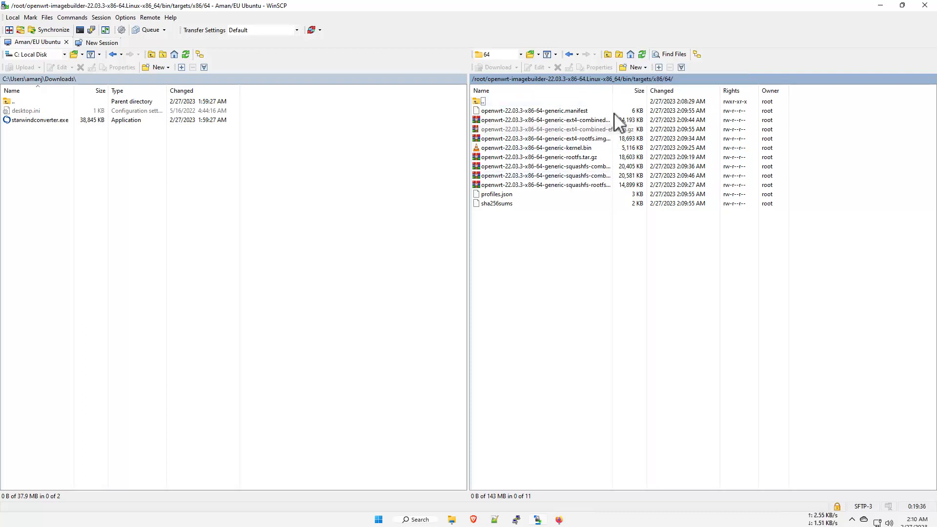
Step: Widen the remote Name column and download openwrt-22.03.3-x86-64-generic-ext4-combined.img.gz to the local Downloads folder
{"action": "left_click_drag", "start_coordinate": [613, 92], "coordinate": [701, 98]}
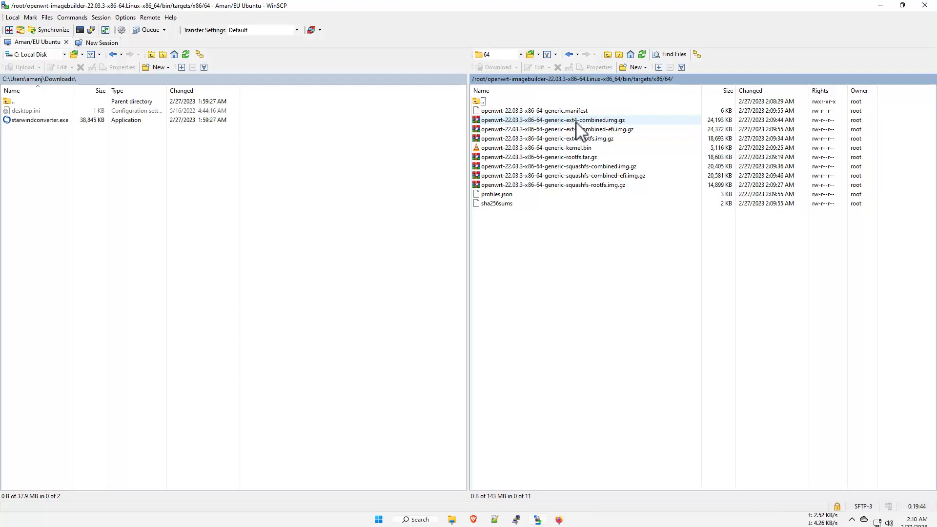
{"action": "left_click", "coordinate": [609, 122]}
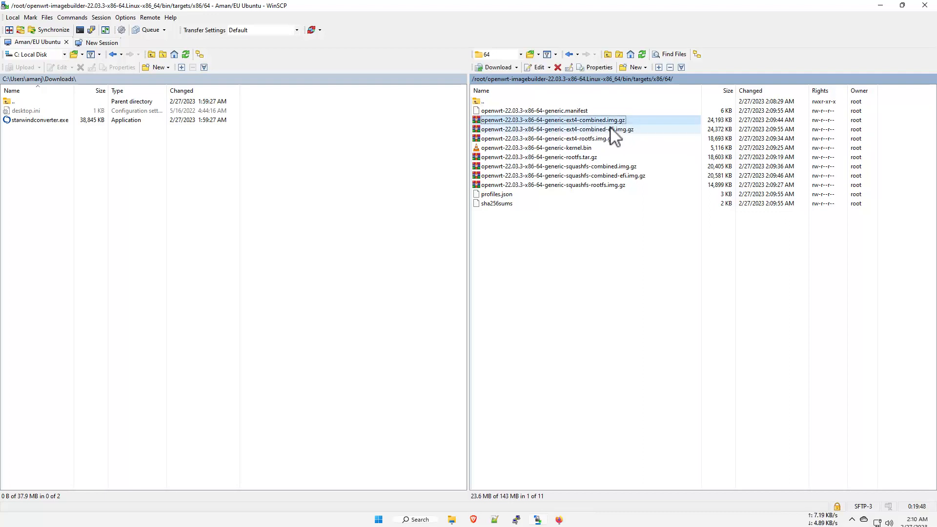
{"action": "left_click", "coordinate": [601, 130]}
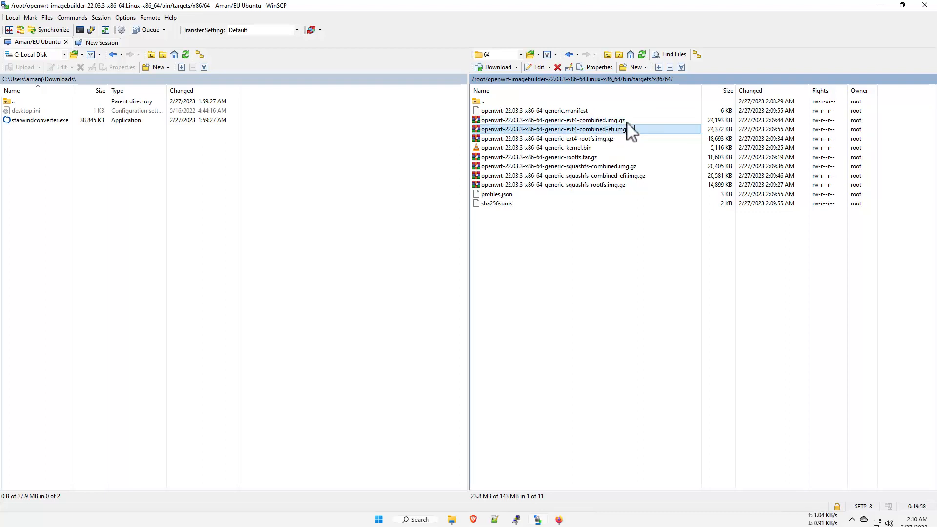
{"action": "left_click", "coordinate": [593, 122]}
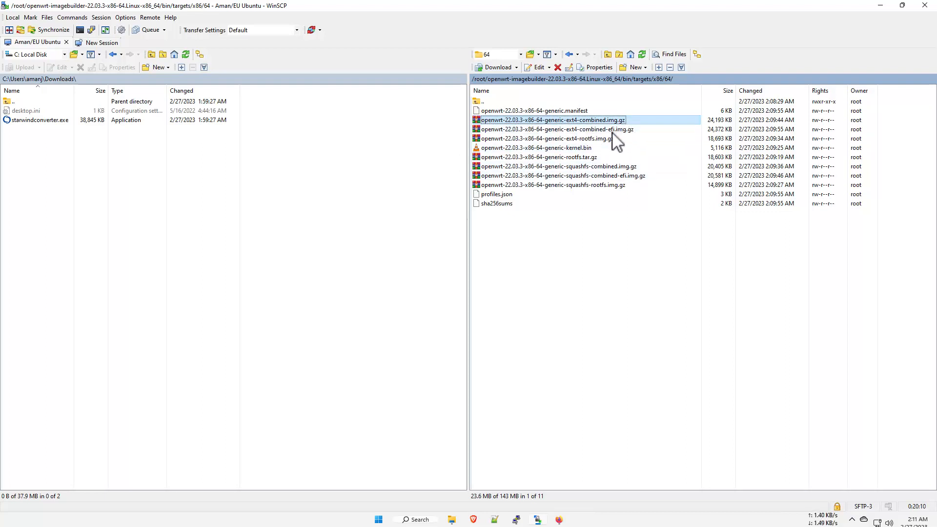
{"action": "left_click", "coordinate": [642, 55]}
{"action": "left_click_drag", "start_coordinate": [490, 122], "coordinate": [272, 225]}
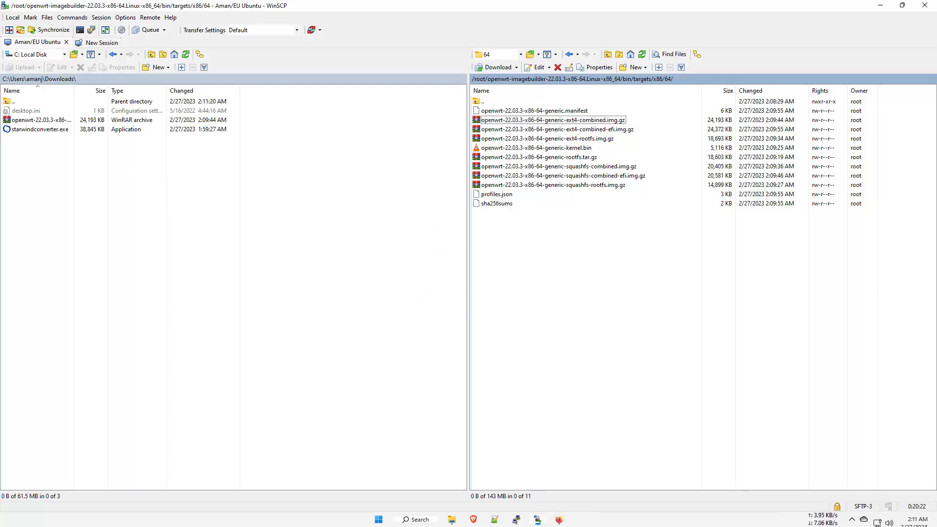
Step: Switch to File Explorer and extract openwrt-22.03.3-x86-64-generic-ext4-combined.img.gz into the Downloads folder with WinRAR
{"action": "left_click", "coordinate": [453, 520]}
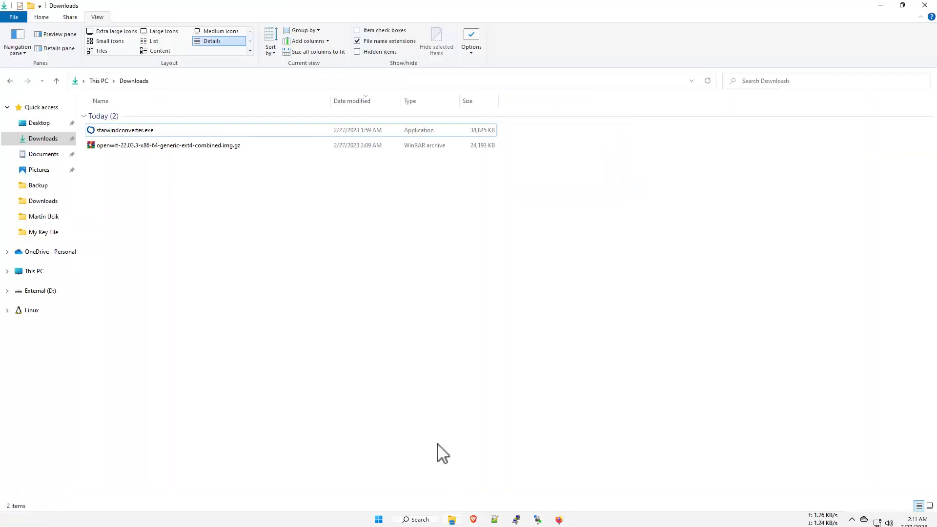
{"action": "left_click", "coordinate": [180, 149]}
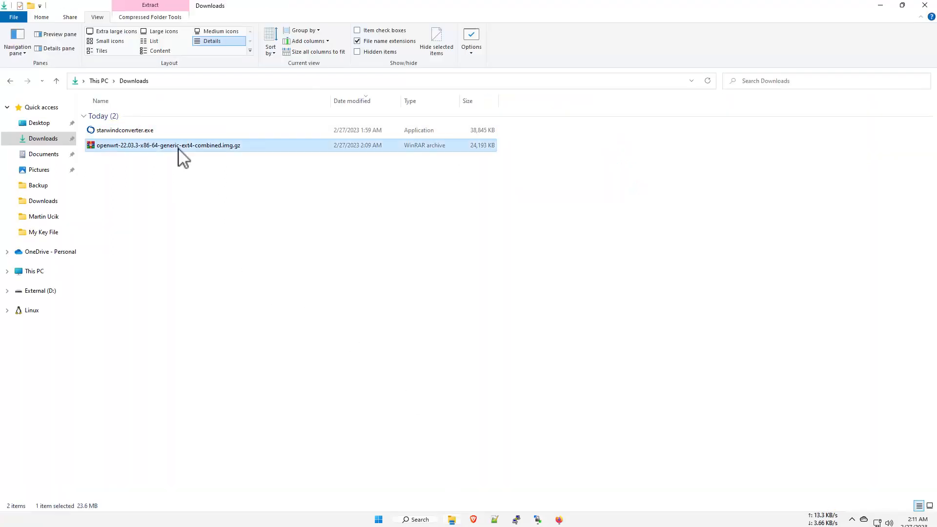
{"action": "right_click", "coordinate": [178, 150]}
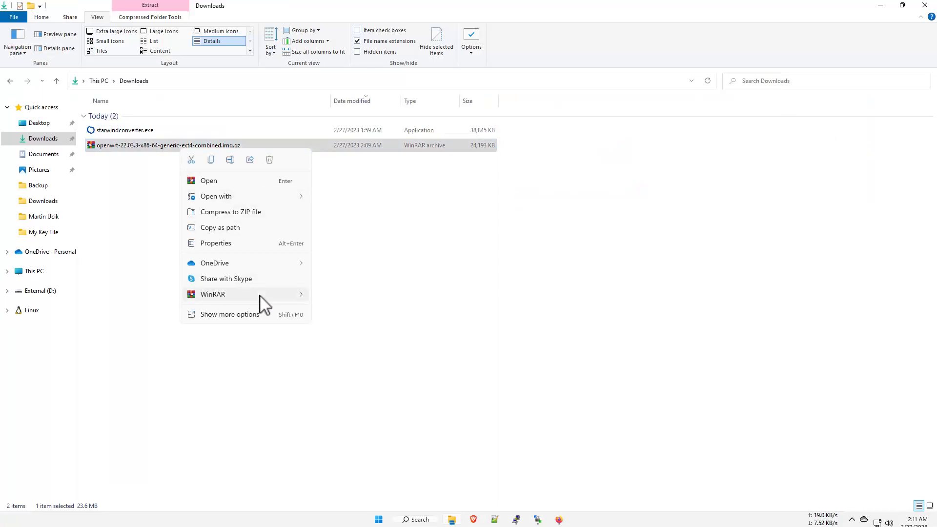
{"action": "mouse_move", "coordinate": [264, 295]}
{"action": "left_click", "coordinate": [356, 302]}
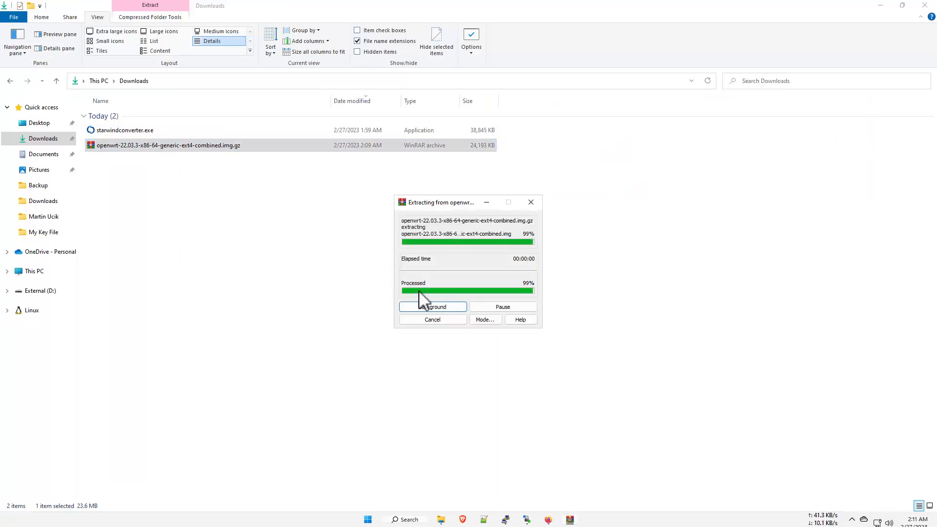
{"action": "left_click", "coordinate": [218, 224]}
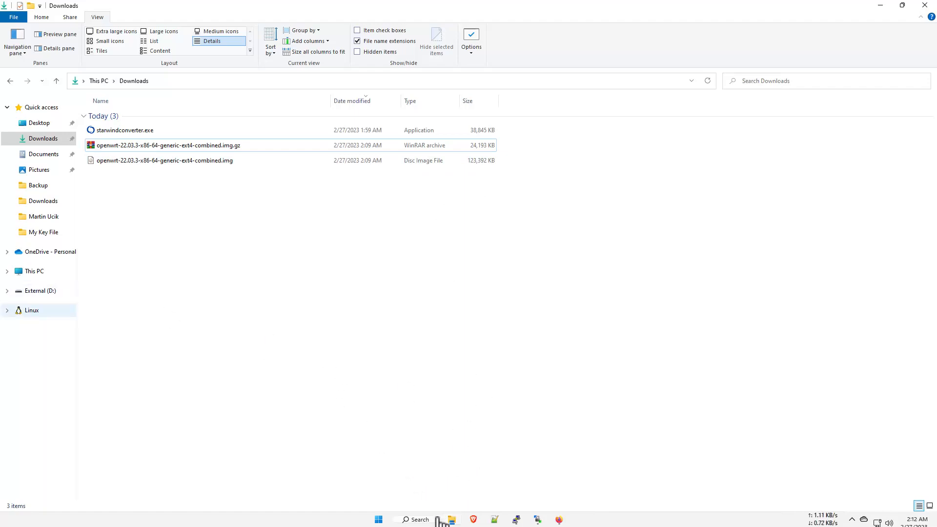
Step: Launch StarWind V2V Converter and allow it to make changes to the device
{"action": "left_click", "coordinate": [379, 520]}
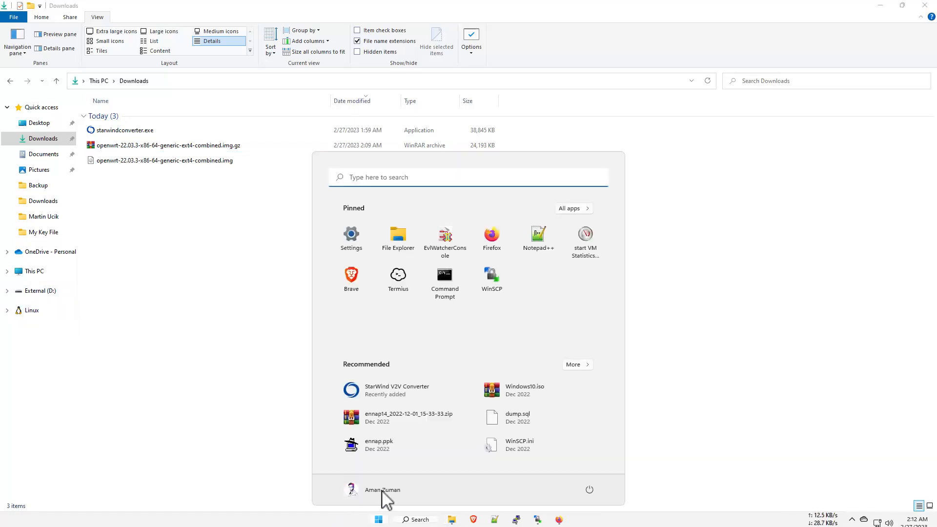
{"action": "left_click", "coordinate": [382, 399]}
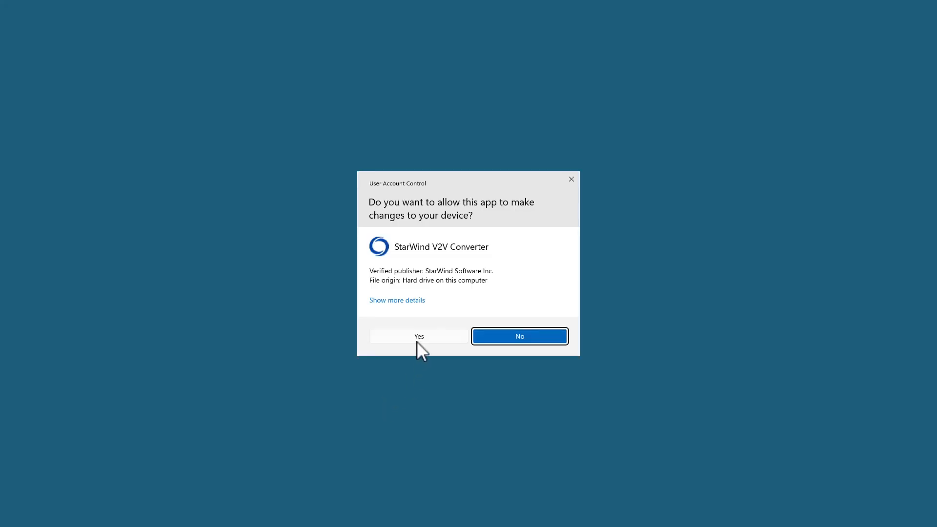
{"action": "left_click", "coordinate": [417, 342]}
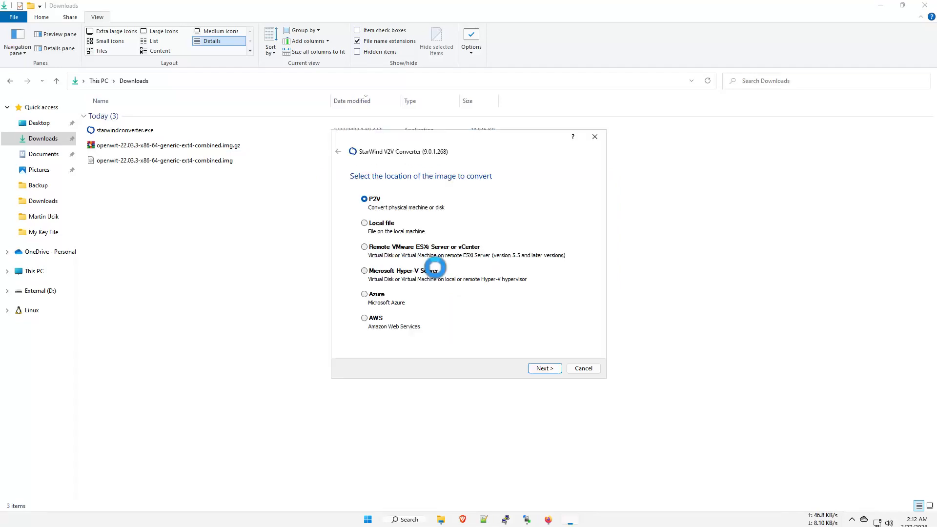
Step: Choose Local file as the source location and load openwrt-22.03.3-x86-64-generic-ext4-combined.img from Downloads as the source image
{"action": "left_click", "coordinate": [365, 223]}
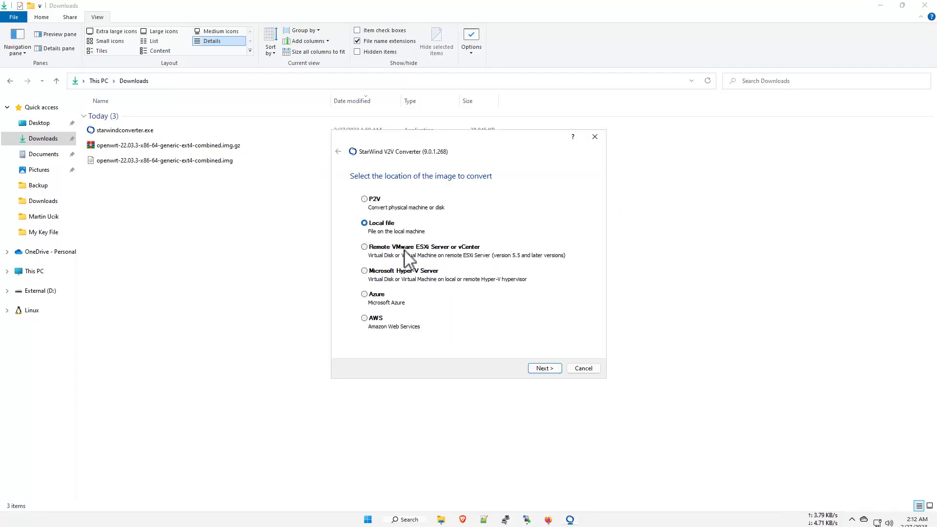
{"action": "left_click", "coordinate": [548, 369]}
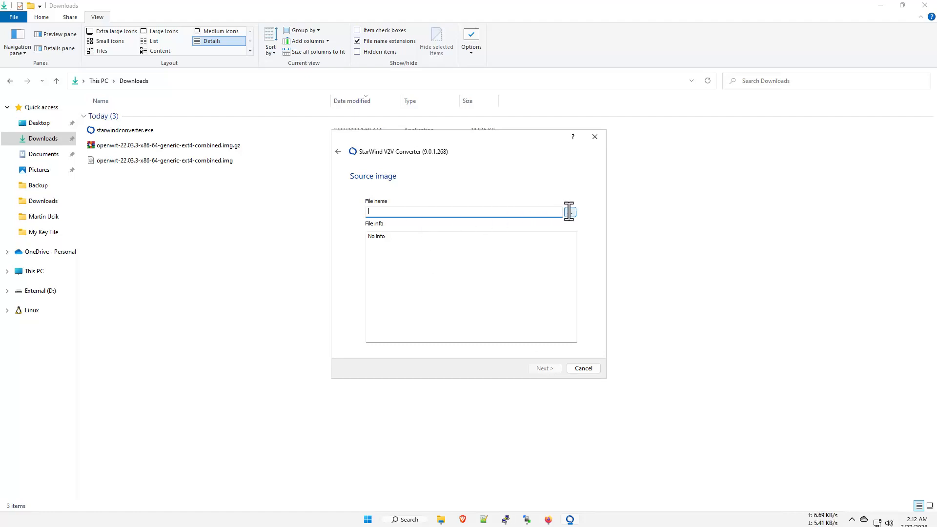
{"action": "left_click", "coordinate": [571, 211]}
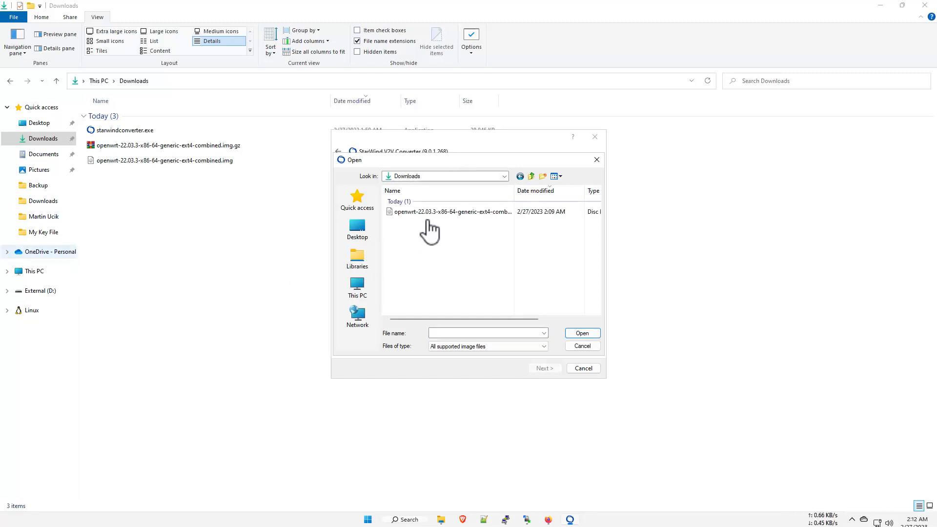
{"action": "left_click", "coordinate": [425, 214]}
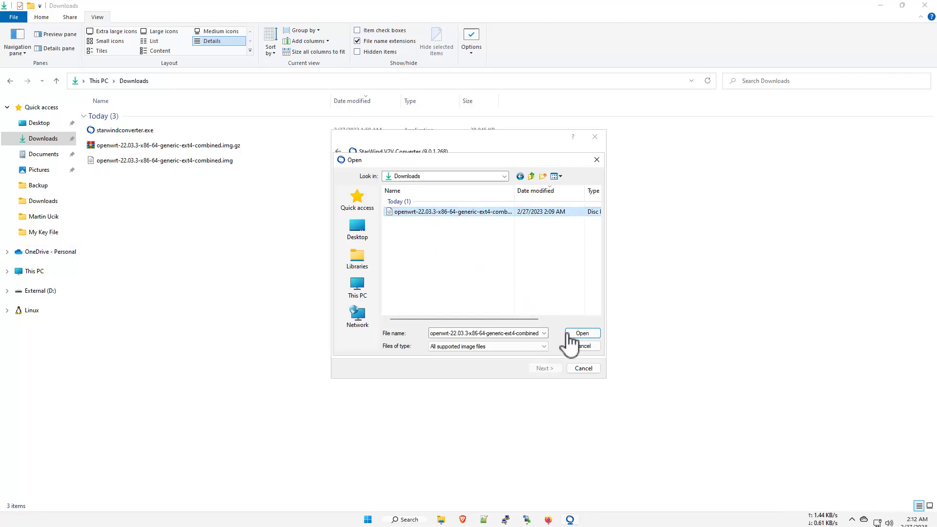
{"action": "left_click", "coordinate": [582, 333]}
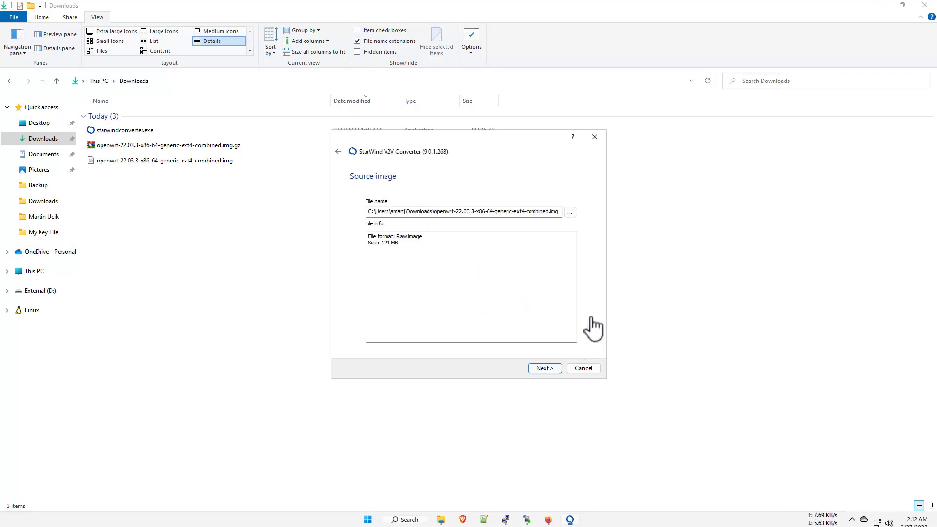
{"action": "left_click", "coordinate": [544, 369]}
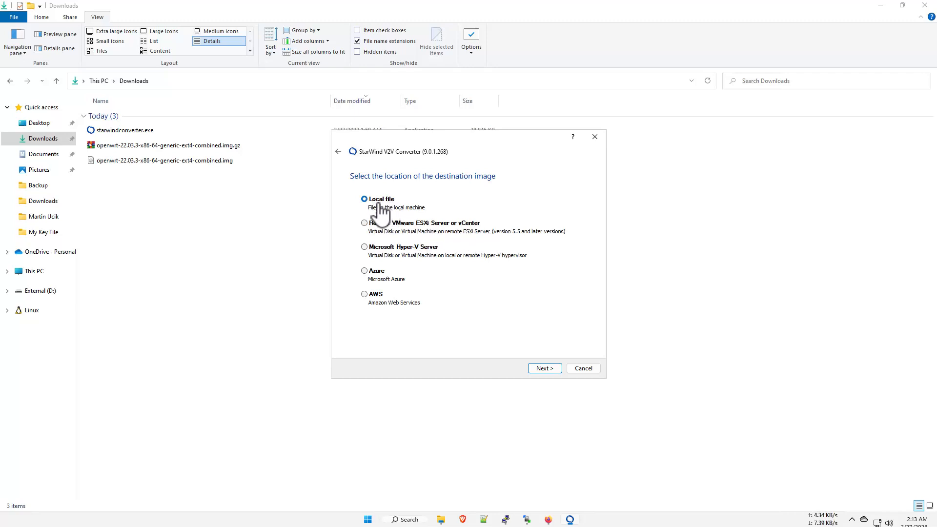
Step: Accept Local file as the destination and VMDK as the format, choosing ESXi Server image with the ESXi pre-allocated image option
{"action": "left_click", "coordinate": [547, 369]}
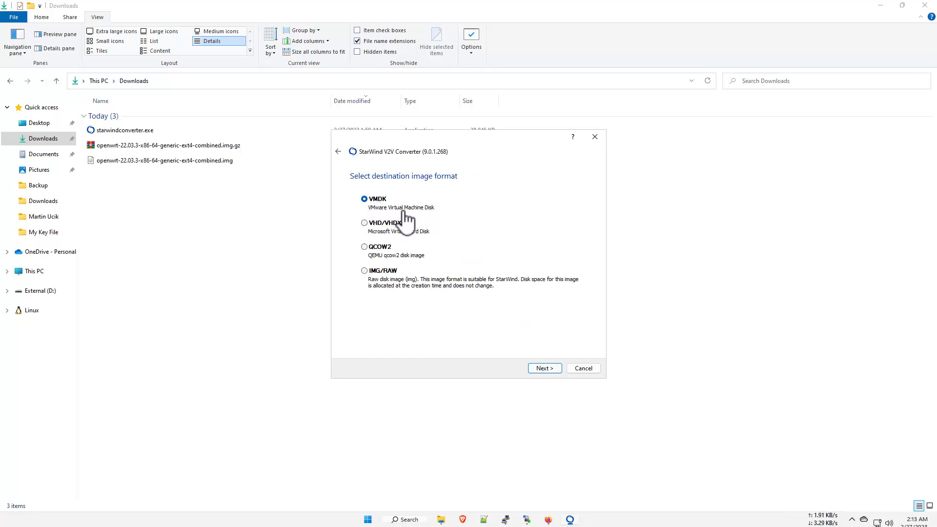
{"action": "left_click", "coordinate": [543, 369]}
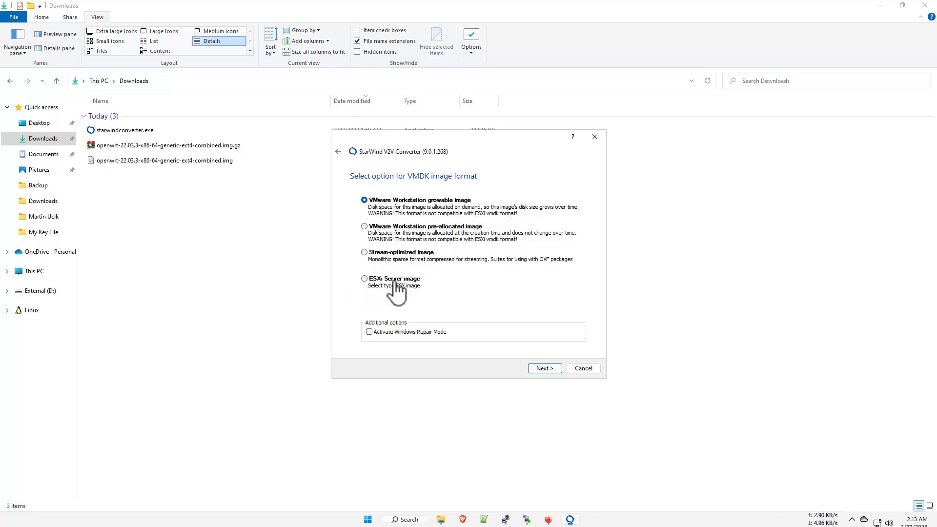
{"action": "left_click", "coordinate": [365, 279]}
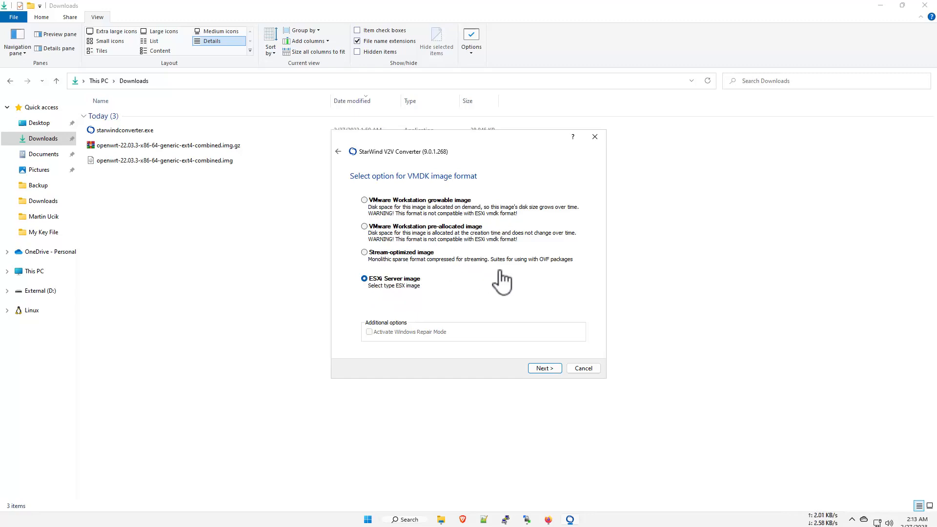
{"action": "left_click", "coordinate": [554, 371]}
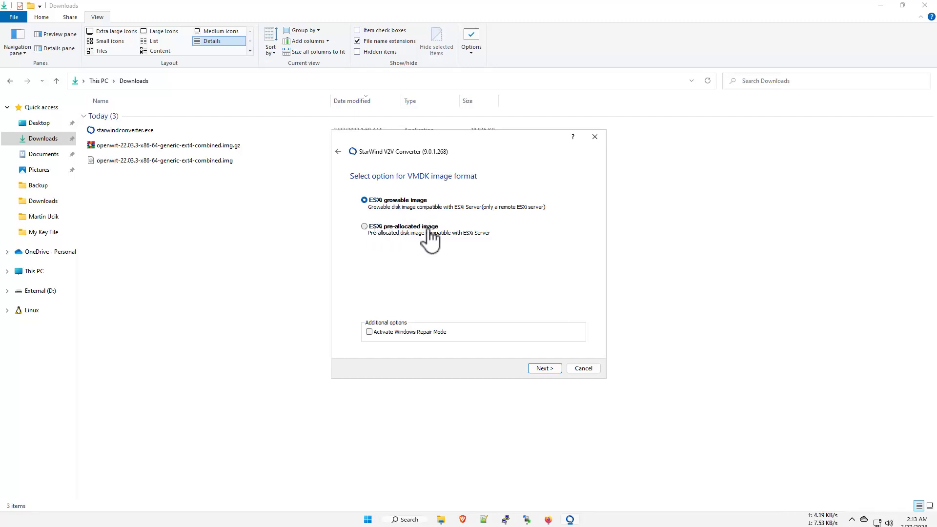
{"action": "left_click", "coordinate": [364, 227]}
{"action": "left_click_drag", "start_coordinate": [418, 151], "coordinate": [433, 190]}
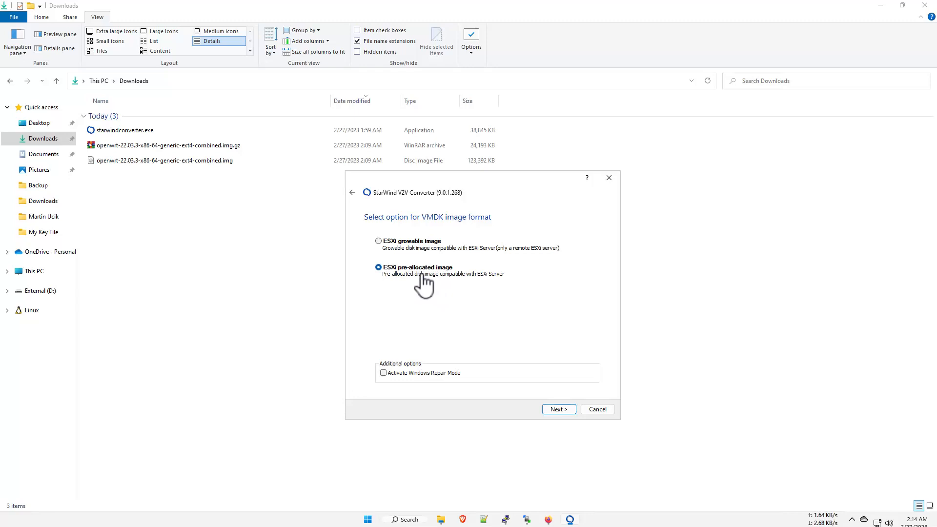
{"action": "left_click", "coordinate": [559, 410]}
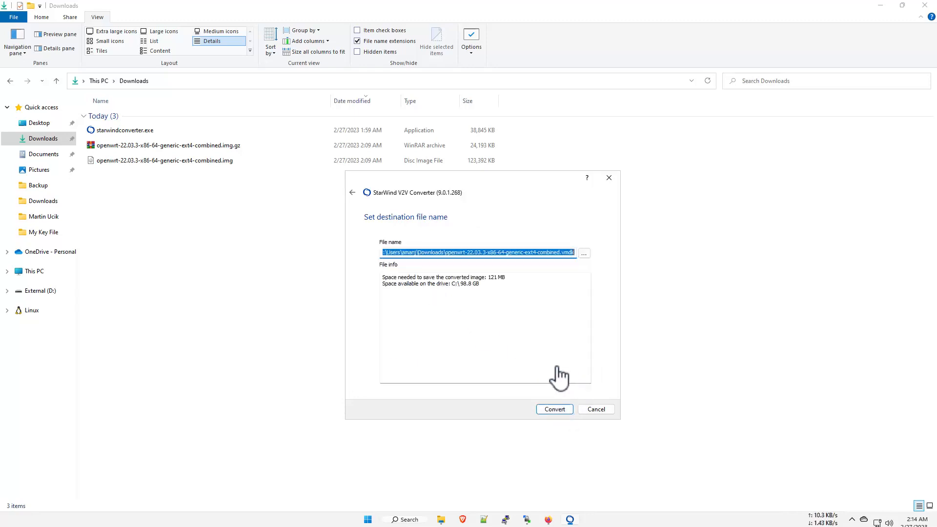
Step: Convert the image to openwrt-22.03.3-x86-64-generic-ext4-combined.vmdk in Downloads, close the converter and refresh the folder
{"action": "left_click", "coordinate": [566, 413]}
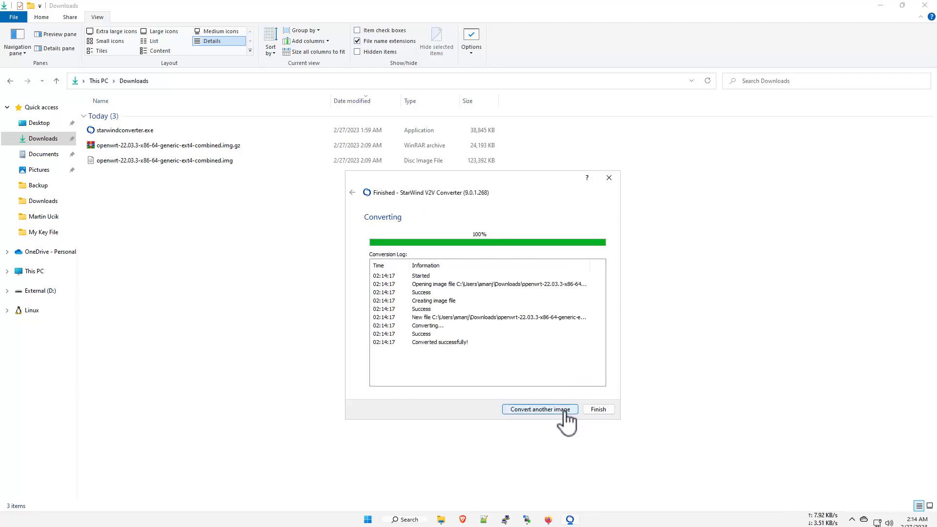
{"action": "left_click", "coordinate": [598, 410]}
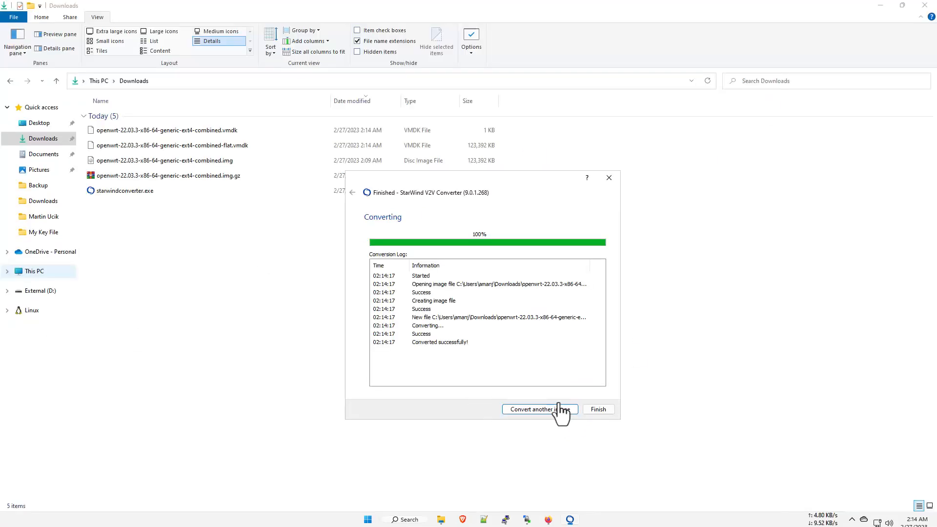
{"action": "left_click", "coordinate": [592, 413]}
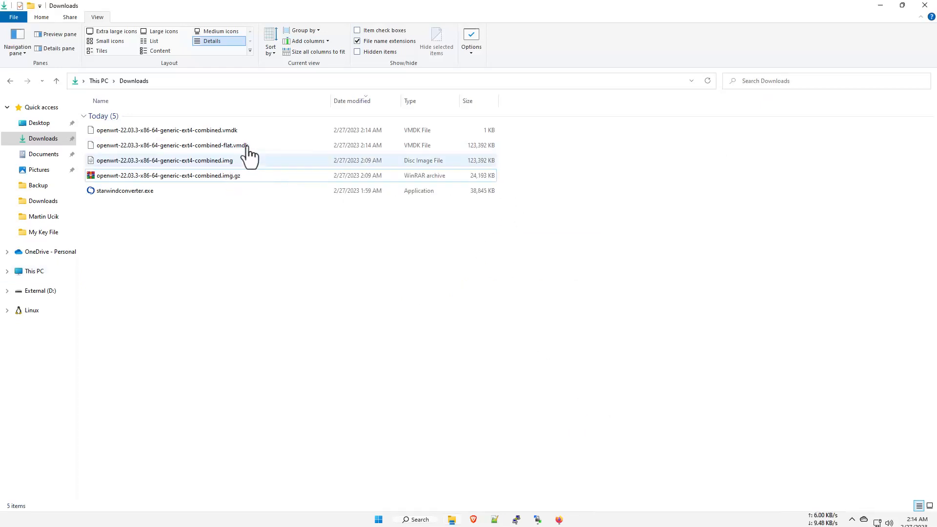
{"action": "left_click", "coordinate": [706, 82]}
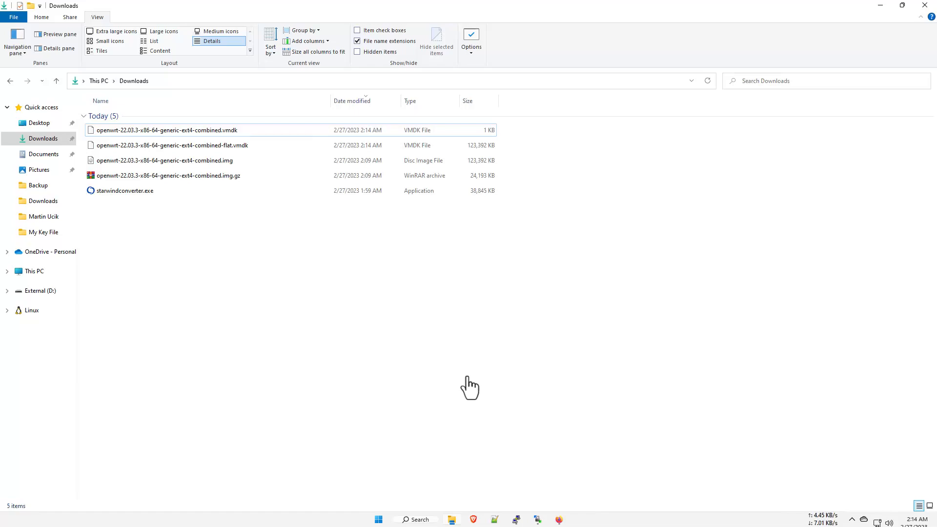
Step: Switch to the ESXi host client in Firefox and open the host's list of virtual switches
{"action": "left_click", "coordinate": [559, 520]}
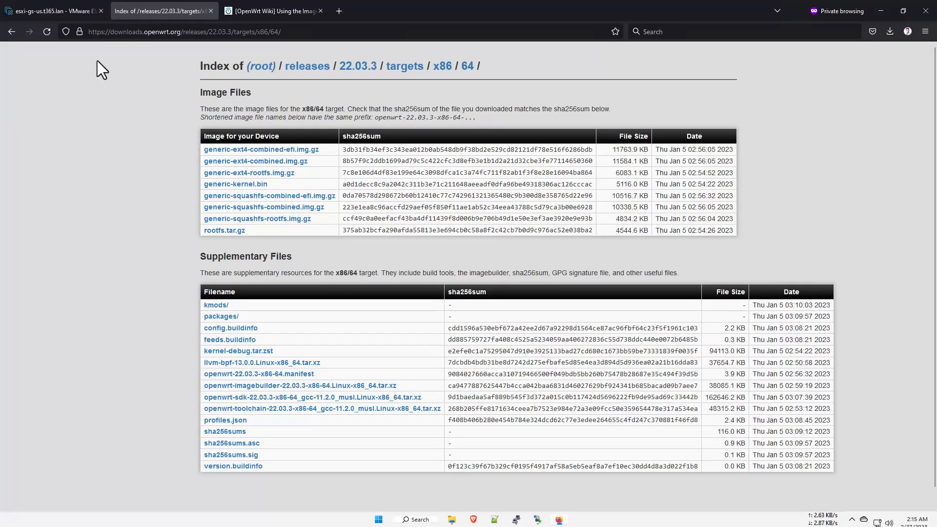
{"action": "left_click", "coordinate": [53, 6]}
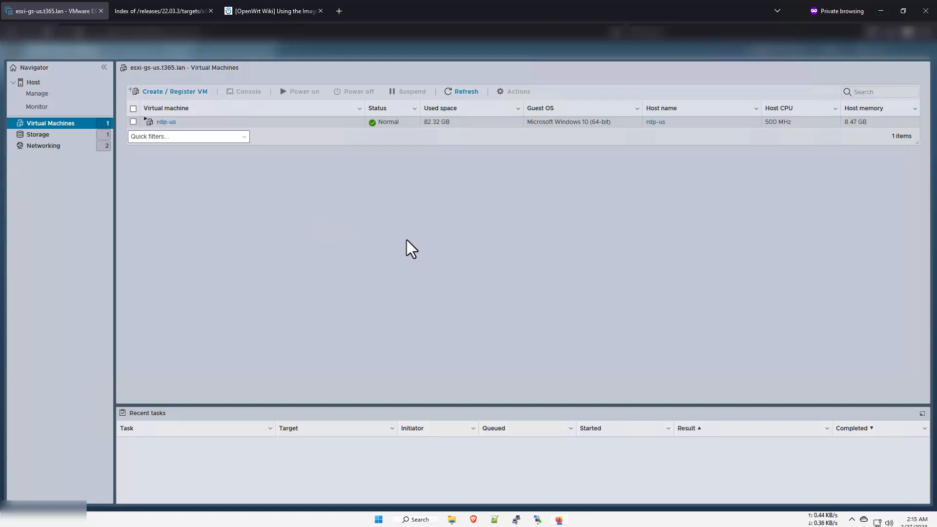
{"action": "left_click", "coordinate": [461, 92]}
{"action": "left_click", "coordinate": [42, 135]}
{"action": "left_click", "coordinate": [49, 148]}
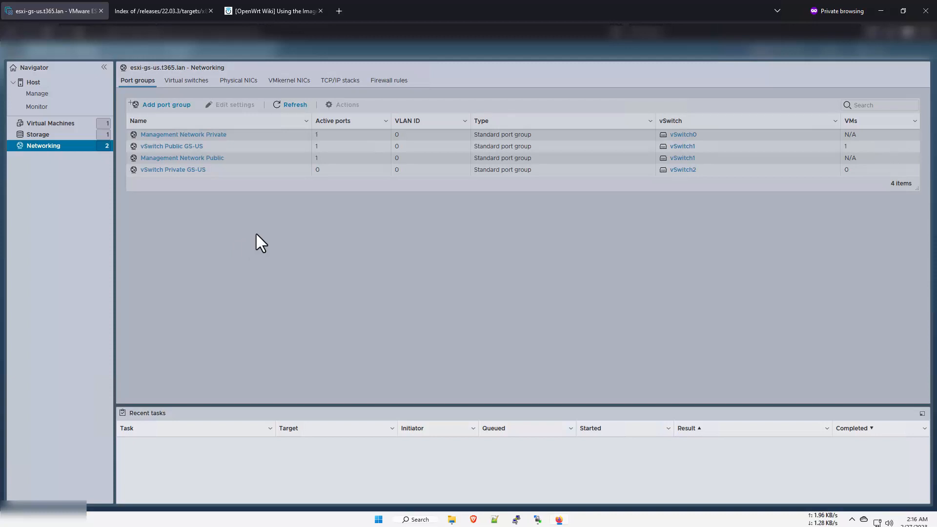
{"action": "left_click", "coordinate": [193, 83]}
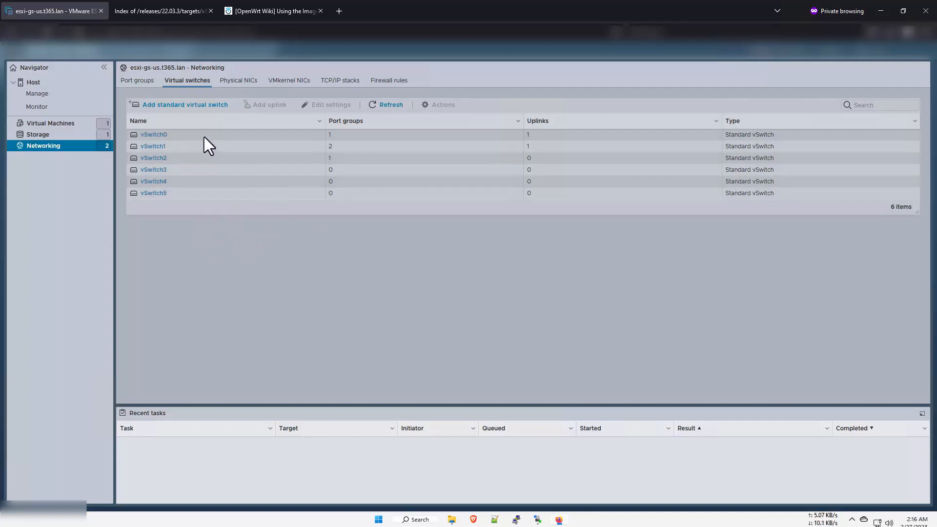
Step: Start a new standard virtual switch named OpenWRT-LAN and remove its vmnic2 uplink
{"action": "left_click", "coordinate": [178, 107]}
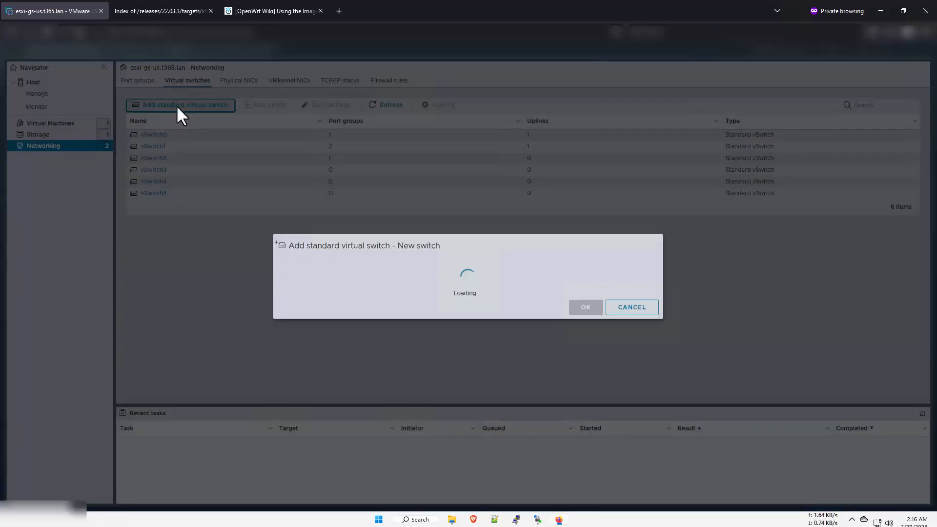
{"action": "left_click", "coordinate": [449, 245]}
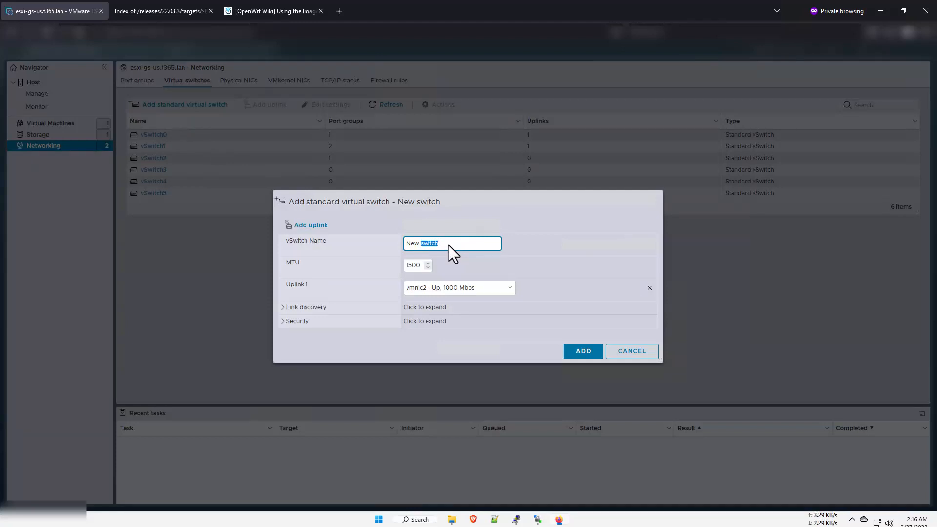
{"action": "key", "text": "ctrl+a"}
{"action": "type", "text": "OpenWRT-LAN"}
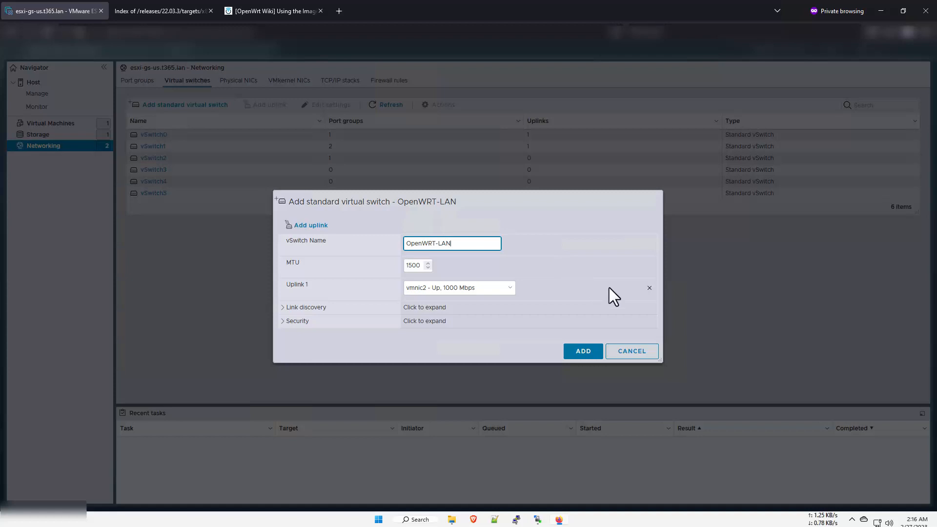
{"action": "left_click", "coordinate": [650, 288]}
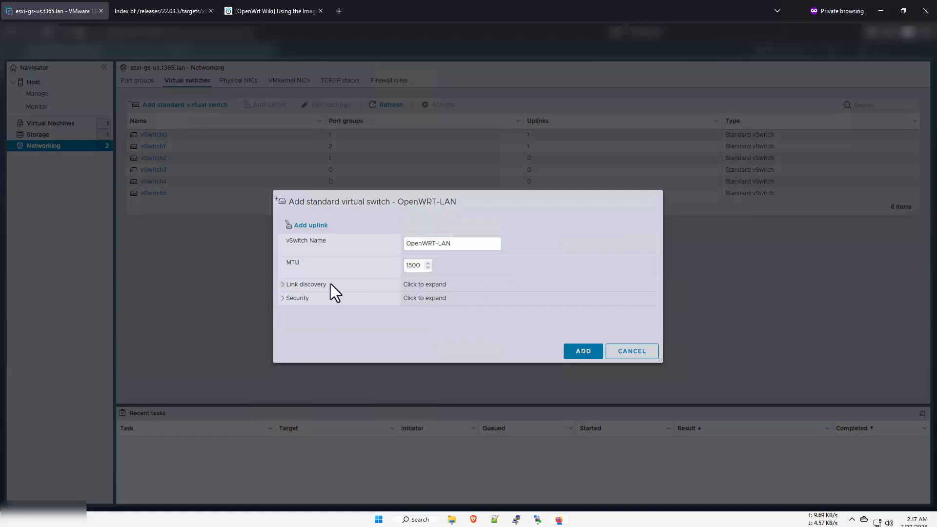
Step: Set promiscuous mode and MAC address changes to Accept in the switch's security settings, and add the OpenWRT-LAN switch
{"action": "left_click", "coordinate": [291, 287]}
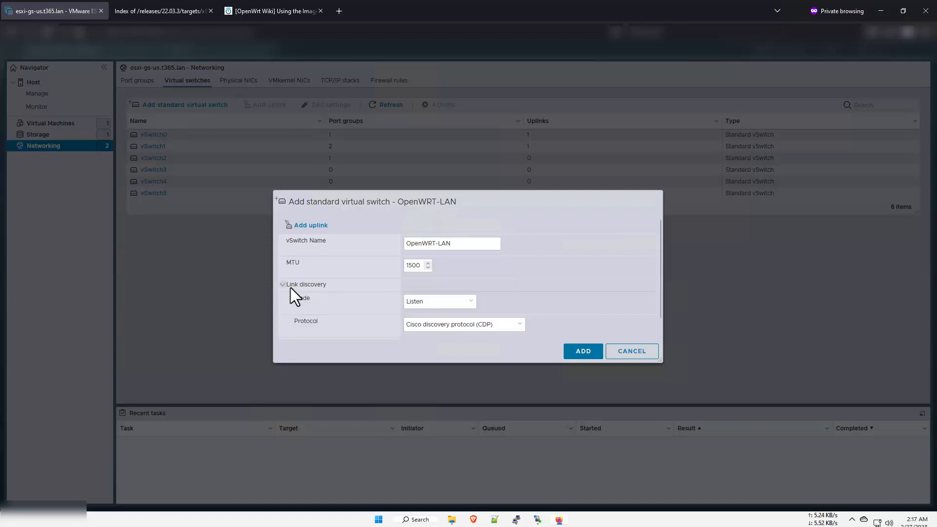
{"action": "left_click", "coordinate": [291, 287]}
{"action": "left_click", "coordinate": [292, 298]}
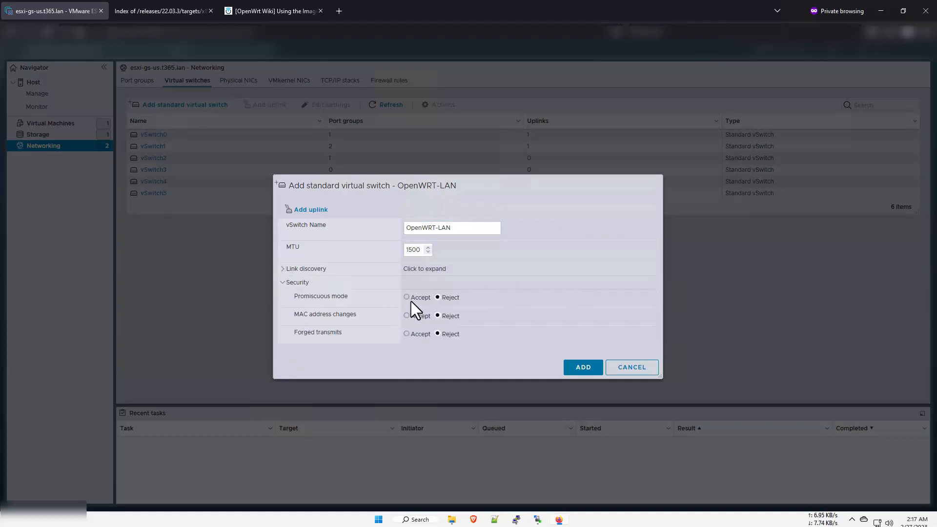
{"action": "left_click", "coordinate": [406, 297]}
{"action": "left_click", "coordinate": [406, 316]}
{"action": "left_click", "coordinate": [582, 370]}
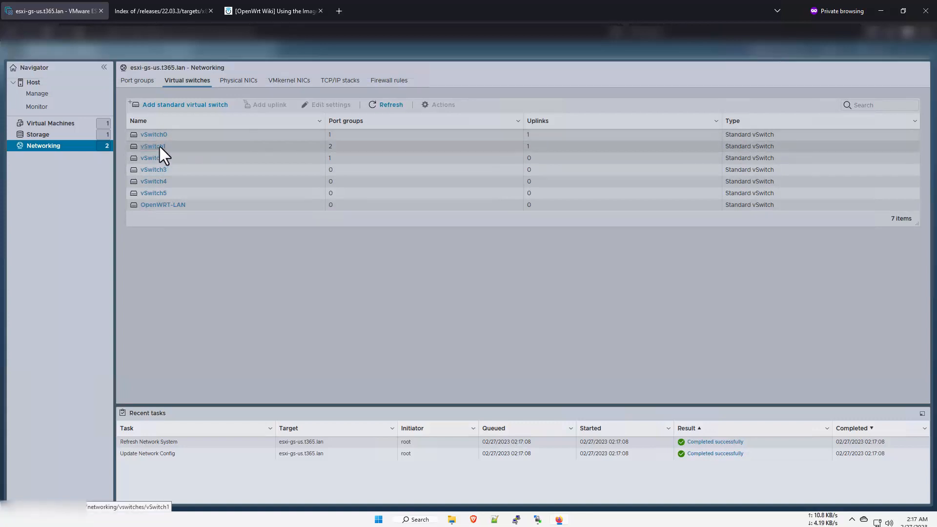
Step: Review the host's existing port groups and return to the list of virtual machines
{"action": "left_click", "coordinate": [160, 105]}
{"action": "left_click", "coordinate": [140, 79]}
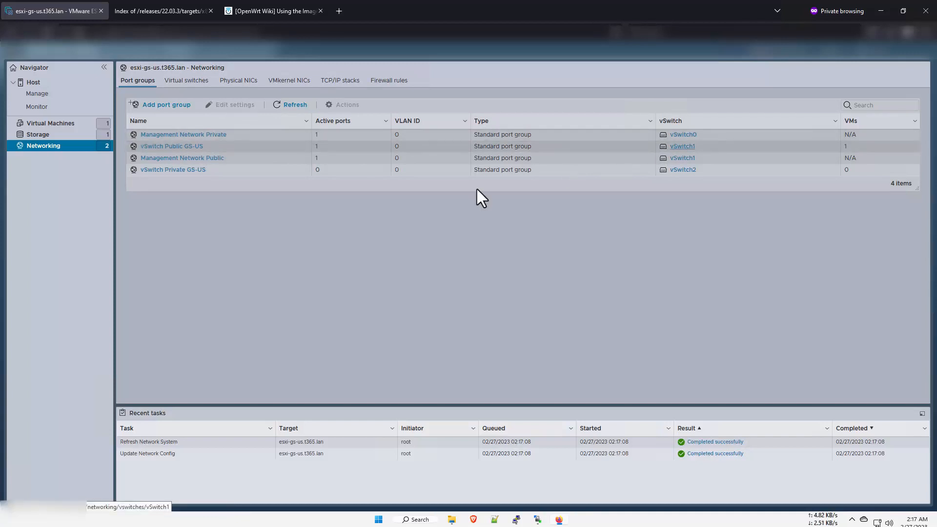
{"action": "left_click", "coordinate": [54, 124]}
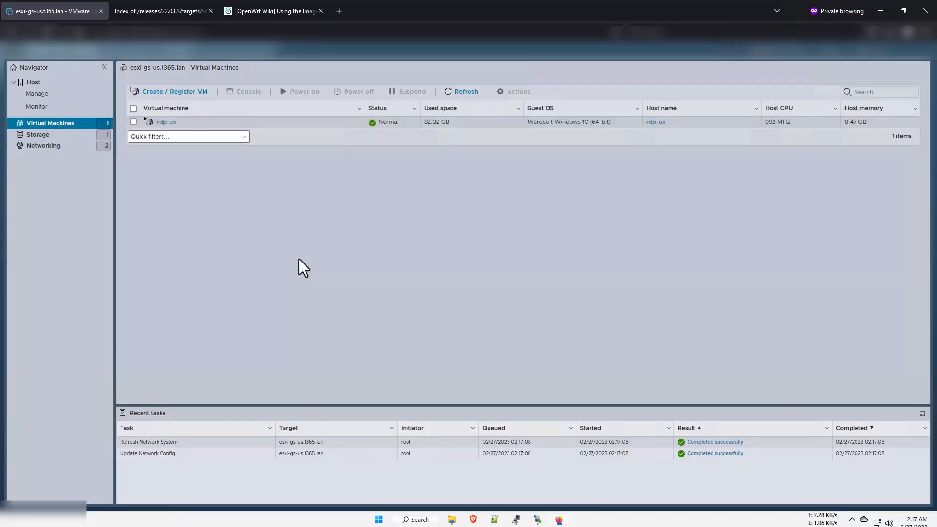
Step: Start creating a new virtual machine and name it openwrt-lab-us
{"action": "left_click", "coordinate": [180, 93]}
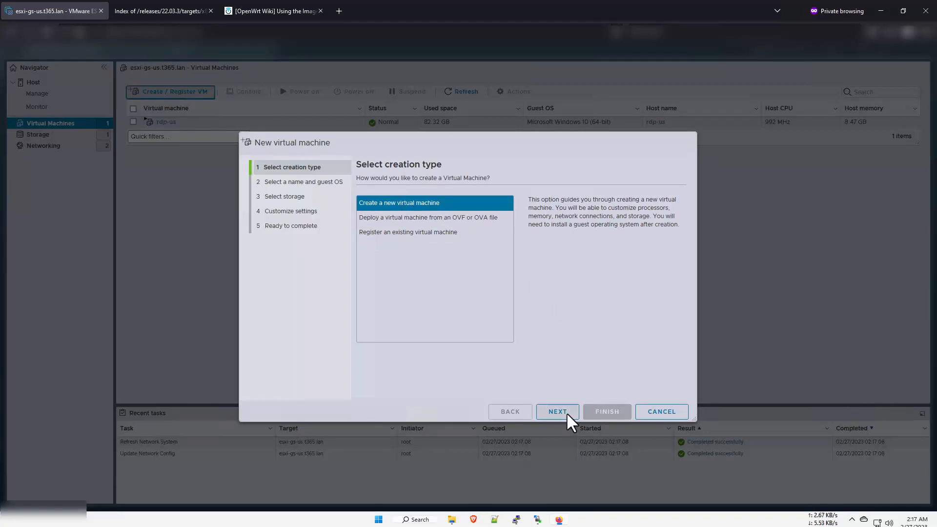
{"action": "left_click", "coordinate": [557, 411]}
{"action": "left_click", "coordinate": [394, 214]}
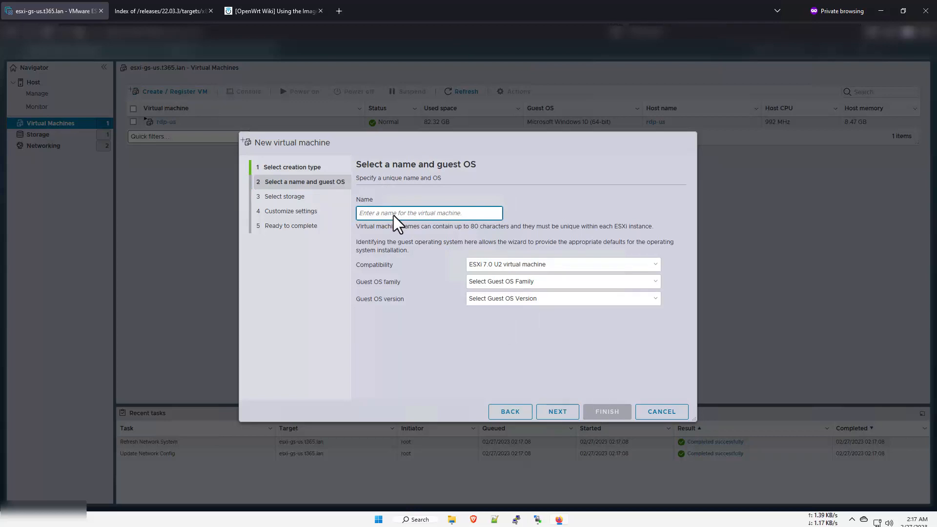
{"action": "type", "text": "Open"}
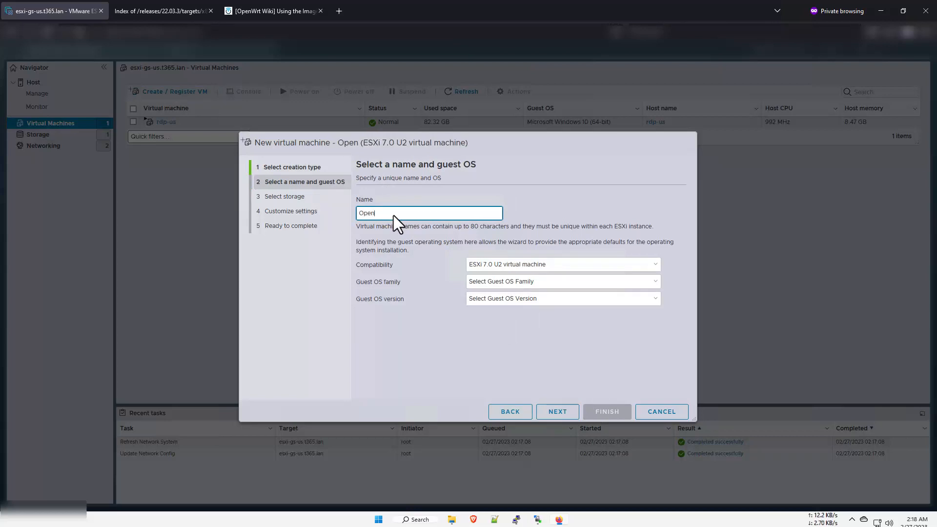
{"action": "key", "text": "ctrl+a"}
{"action": "type", "text": "op"}
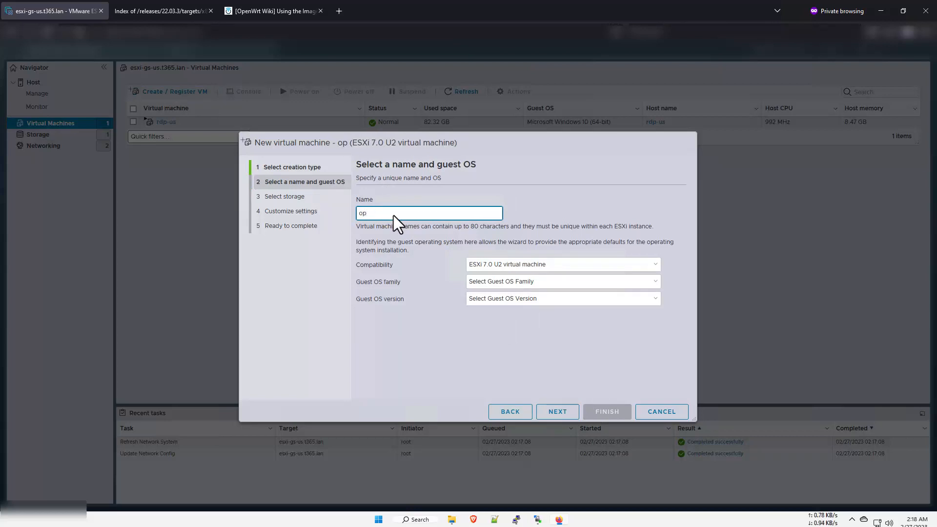
{"action": "type", "text": "enwrt-la"}
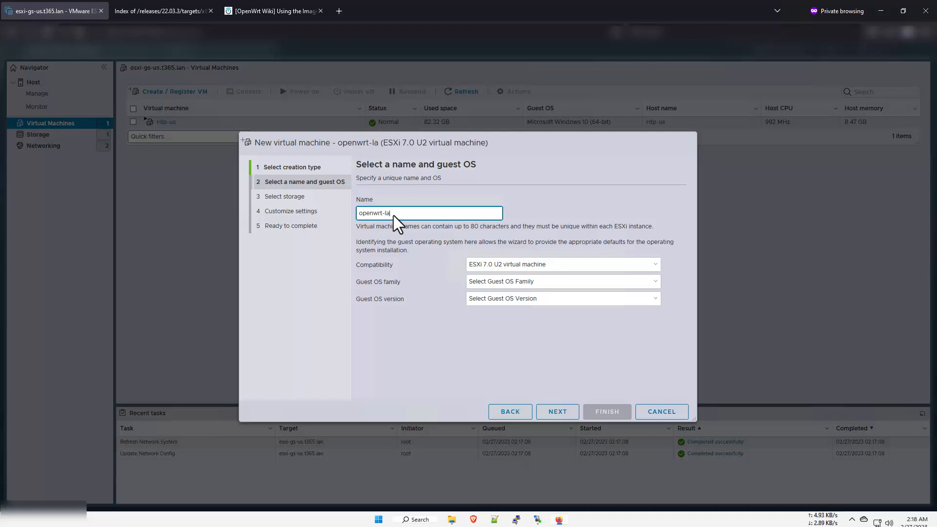
{"action": "type", "text": "b-us"}
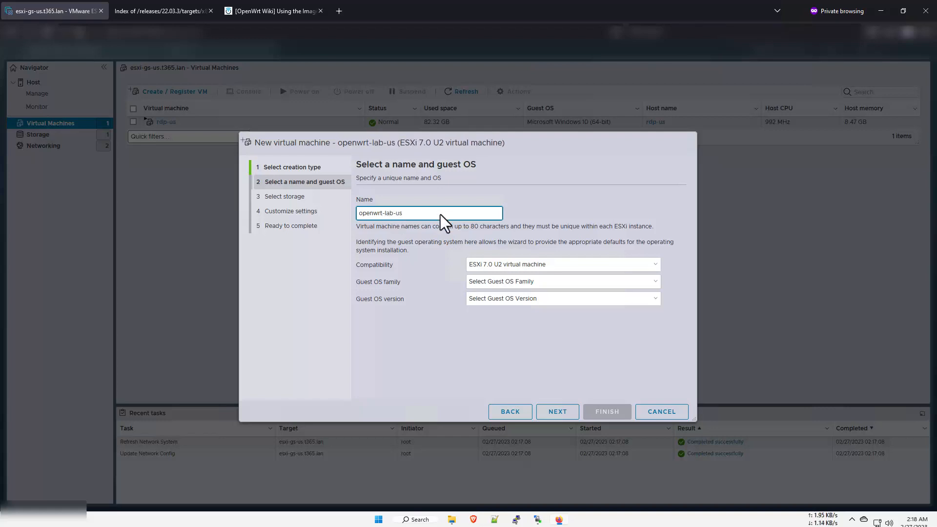
Step: Set the guest OS family to Linux and the version to Other Linux (64-bit), and accept the default storage
{"action": "left_click", "coordinate": [500, 282]}
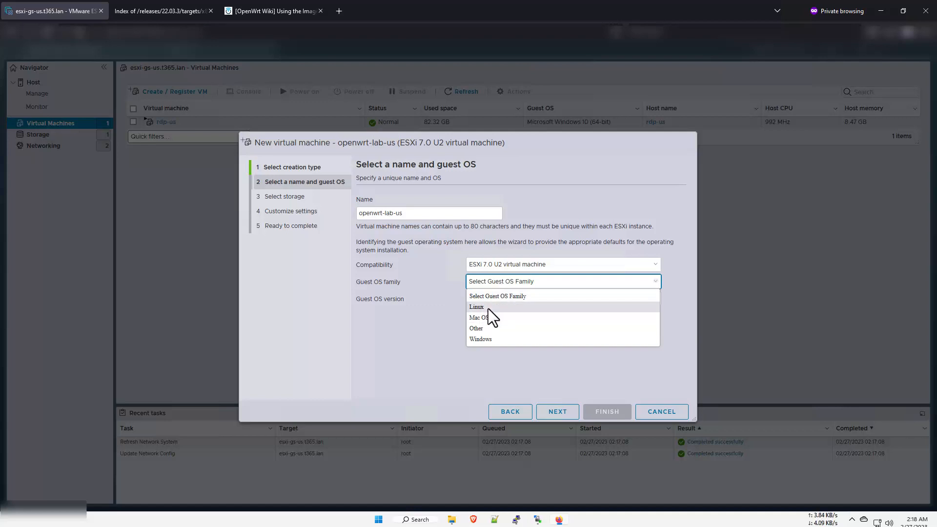
{"action": "left_click", "coordinate": [488, 309]}
{"action": "left_click", "coordinate": [490, 302]}
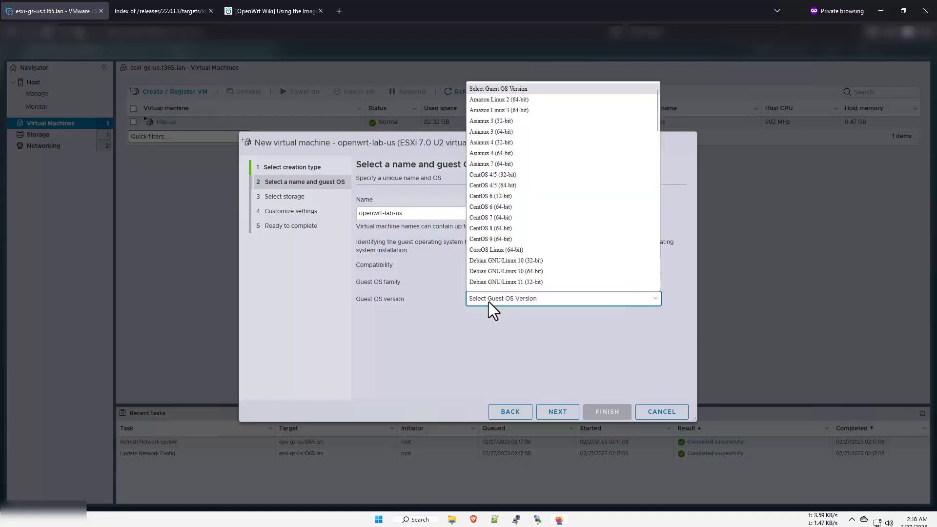
{"action": "scroll", "coordinate": [518, 229], "scroll_direction": "down", "scroll_amount": 15}
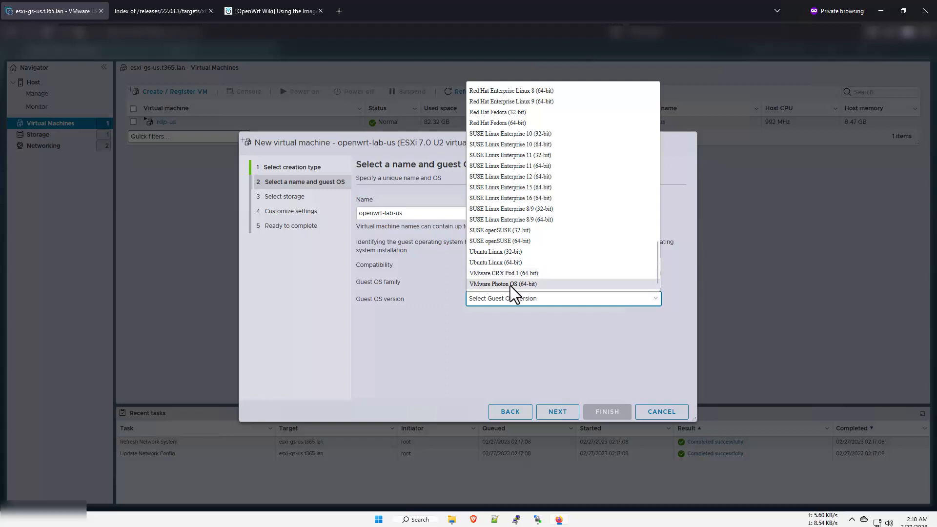
{"action": "scroll", "coordinate": [543, 176], "scroll_direction": "up", "scroll_amount": 10}
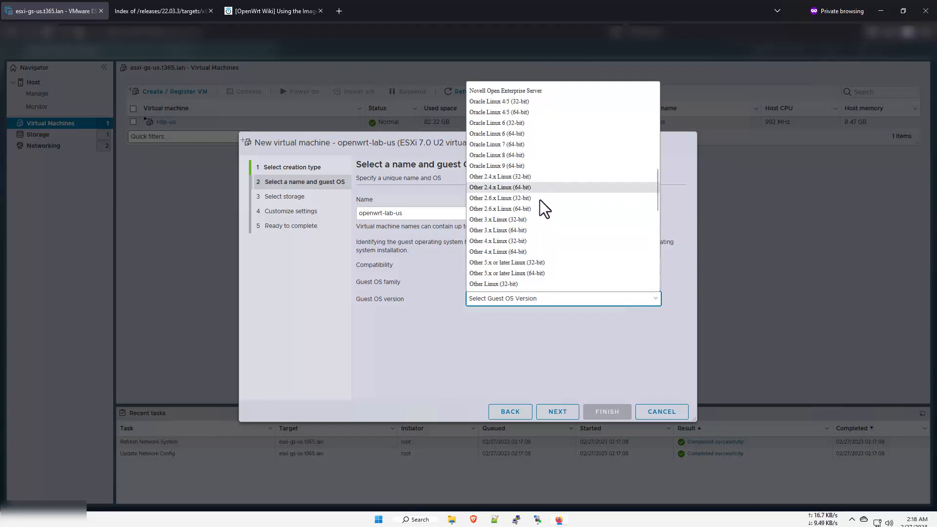
{"action": "scroll", "coordinate": [540, 203], "scroll_direction": "up", "scroll_amount": 10}
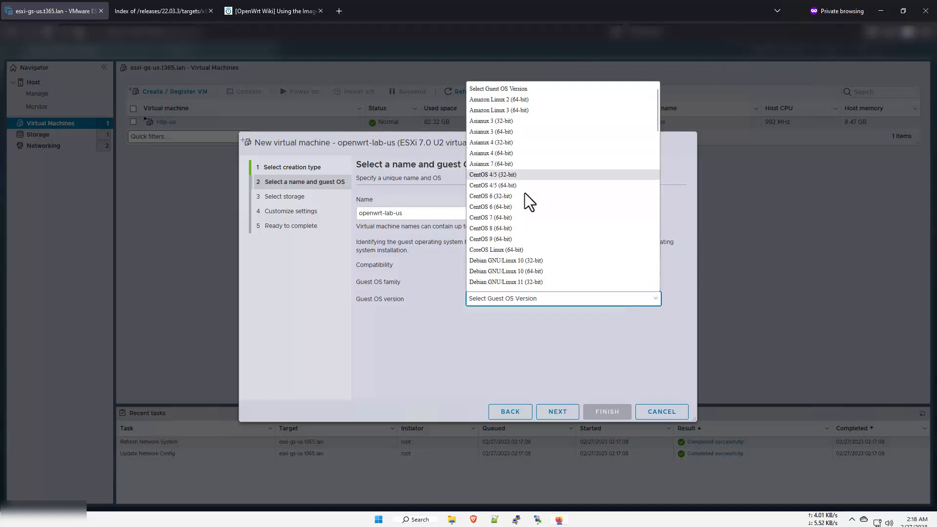
{"action": "scroll", "coordinate": [515, 219], "scroll_direction": "down", "scroll_amount": 5}
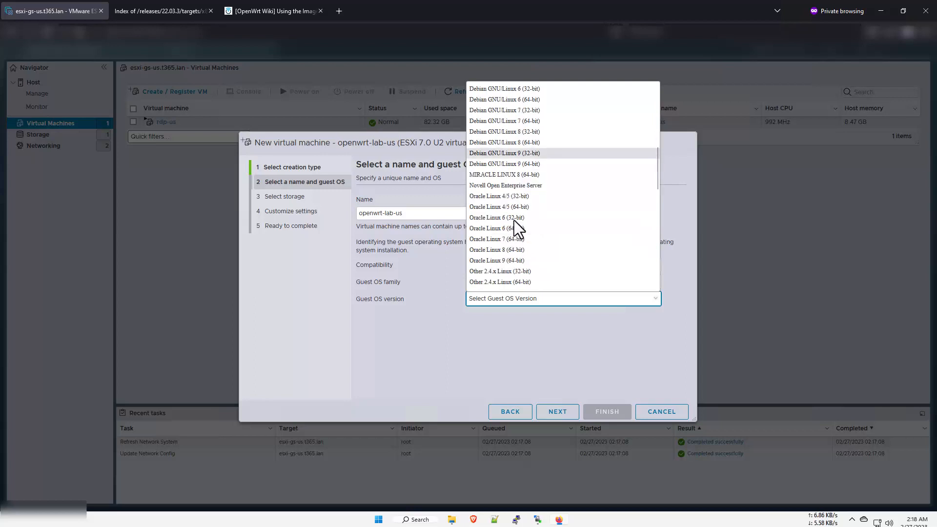
{"action": "scroll", "coordinate": [514, 221], "scroll_direction": "down", "scroll_amount": 6}
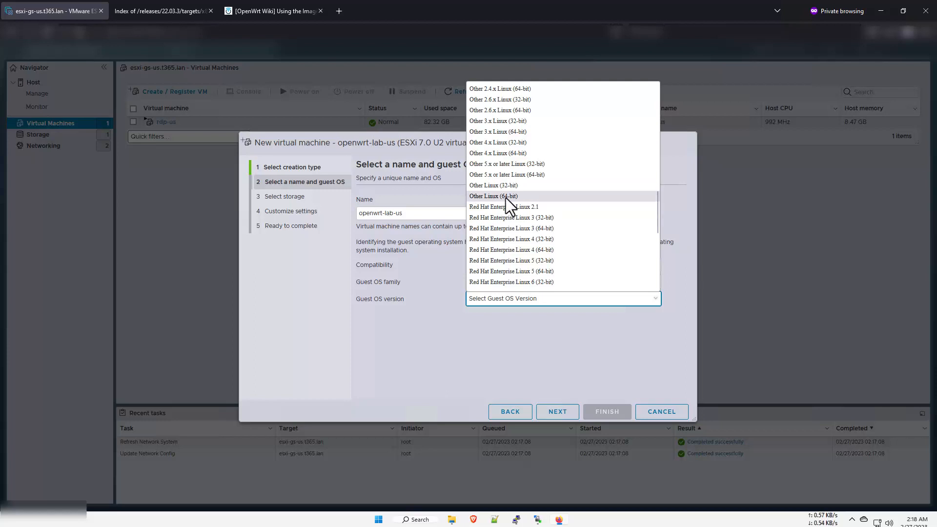
{"action": "left_click", "coordinate": [506, 197]}
{"action": "left_click", "coordinate": [559, 408]}
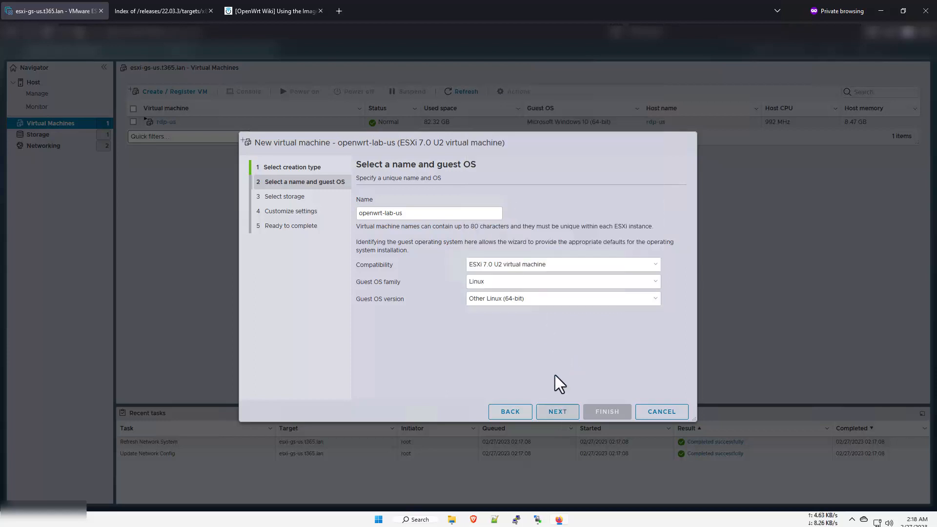
{"action": "left_click", "coordinate": [561, 406]}
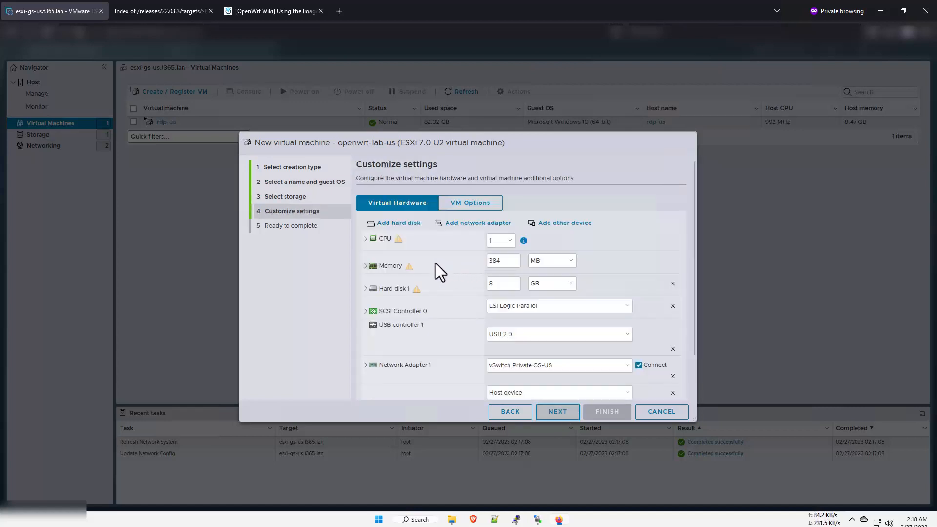
Step: Configure the new virtual machine with 2 CPUs and 2 GB of memory
{"action": "left_click", "coordinate": [508, 245]}
{"action": "left_click", "coordinate": [496, 265]}
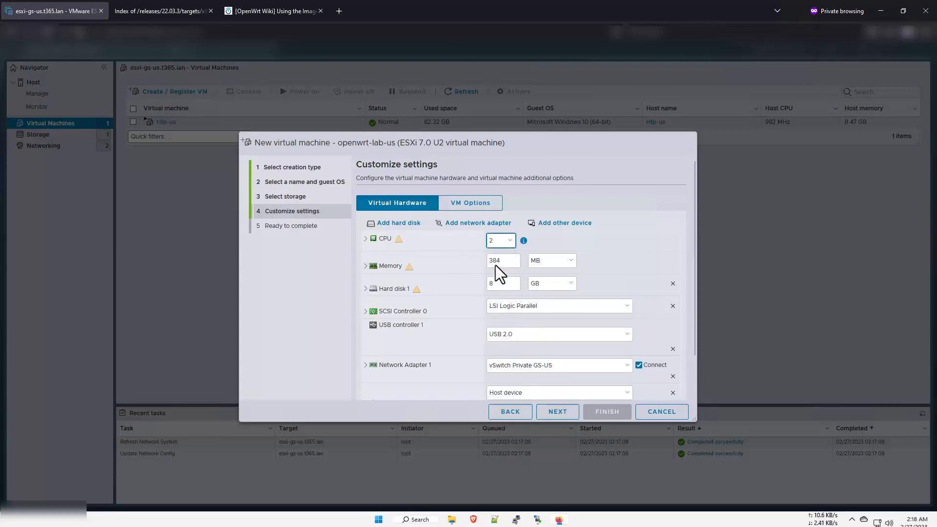
{"action": "left_click", "coordinate": [550, 262]}
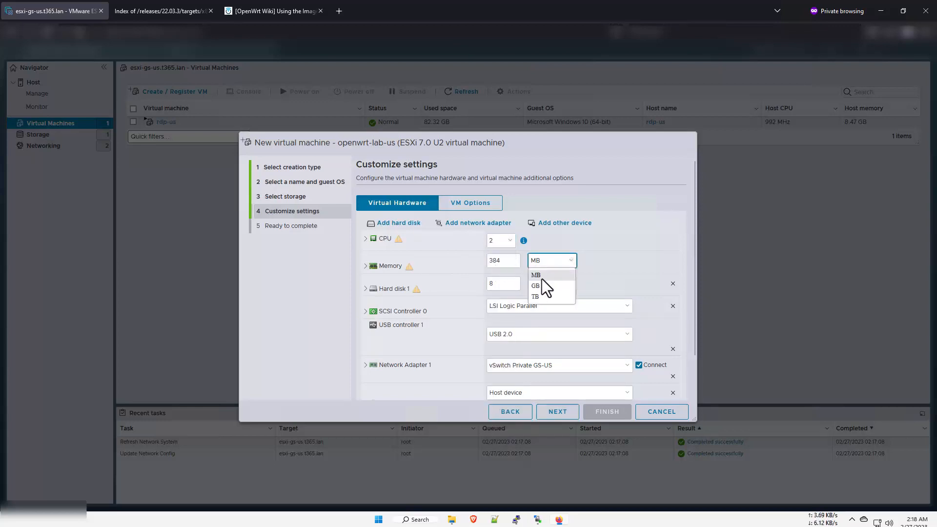
{"action": "left_click", "coordinate": [540, 286]}
{"action": "left_click", "coordinate": [502, 260]}
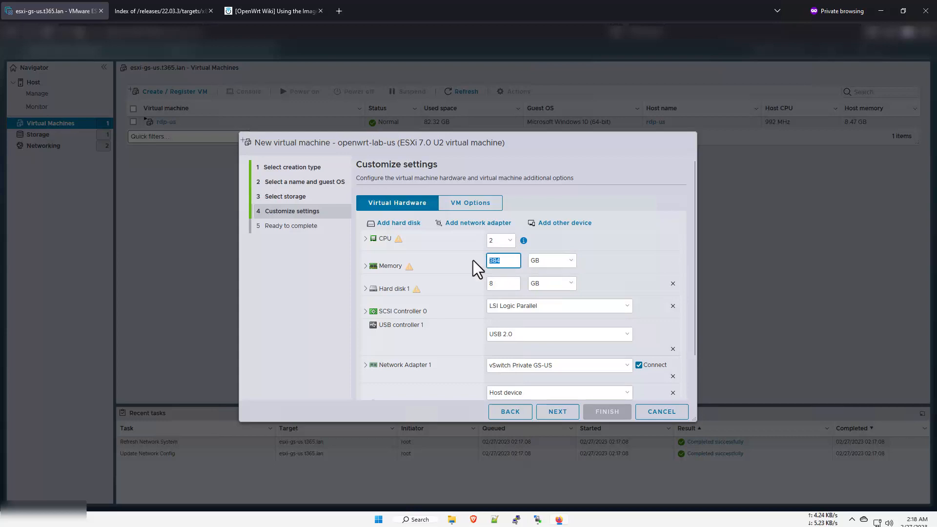
{"action": "left_click", "coordinate": [612, 247]}
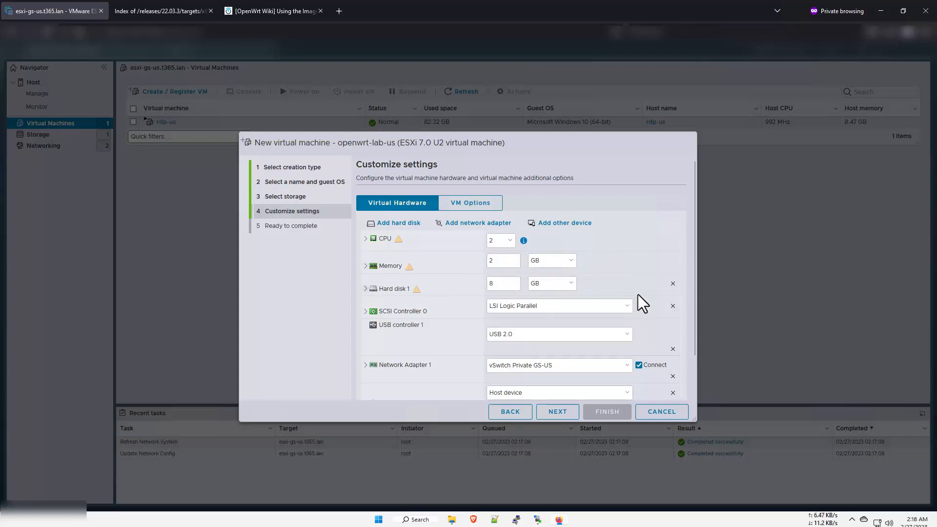
Step: Remove the hard disk, USB controller, network adapter and CD/DVD drive from the hardware, and finish creating the virtual machine
{"action": "left_click", "coordinate": [673, 284]}
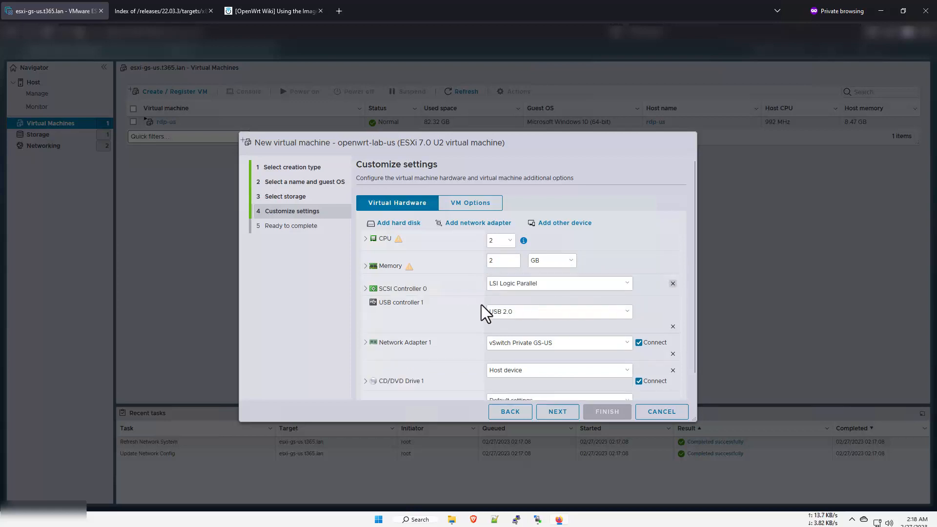
{"action": "left_click", "coordinate": [673, 327]}
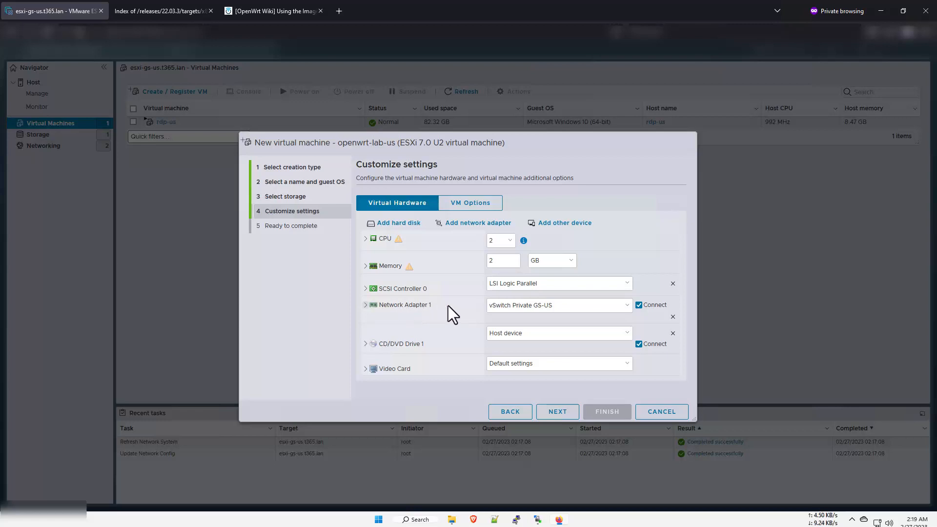
{"action": "left_click", "coordinate": [522, 308]}
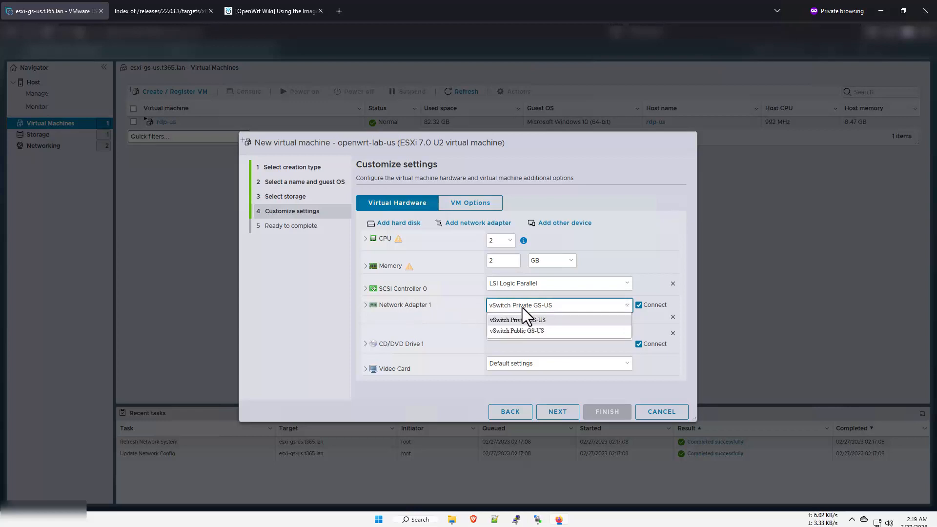
{"action": "left_click", "coordinate": [597, 304]}
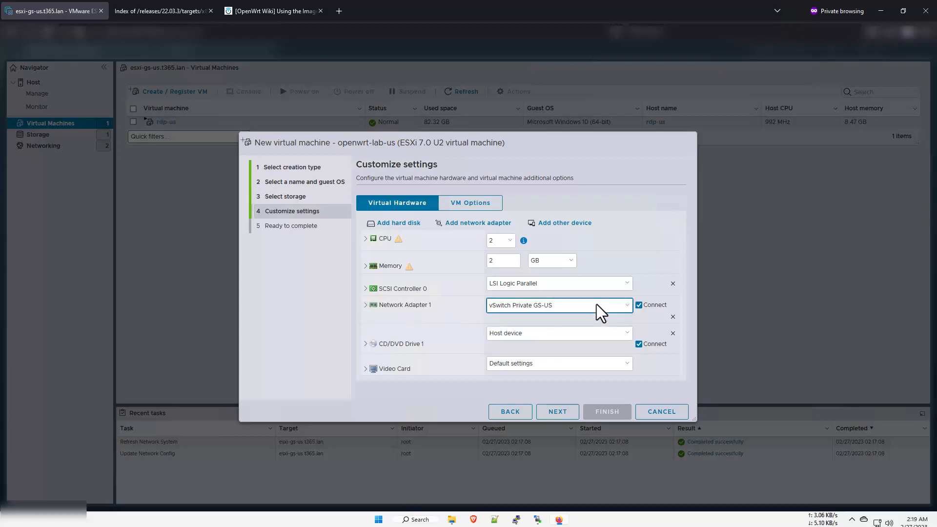
{"action": "left_click", "coordinate": [673, 316]}
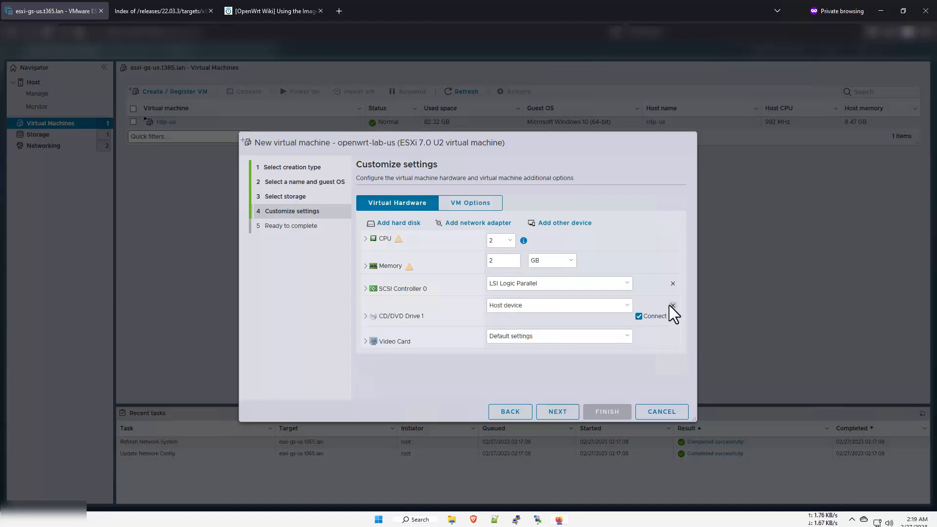
{"action": "left_click", "coordinate": [673, 305]}
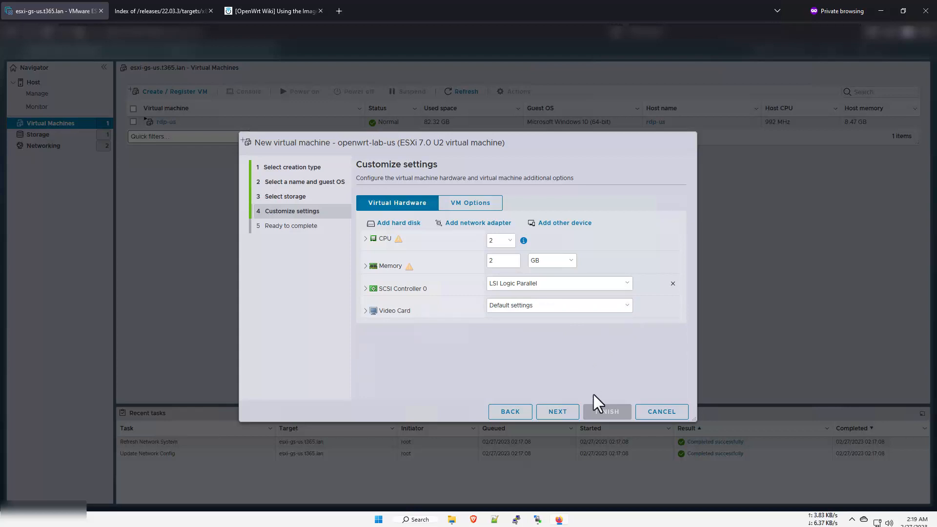
{"action": "left_click", "coordinate": [557, 412]}
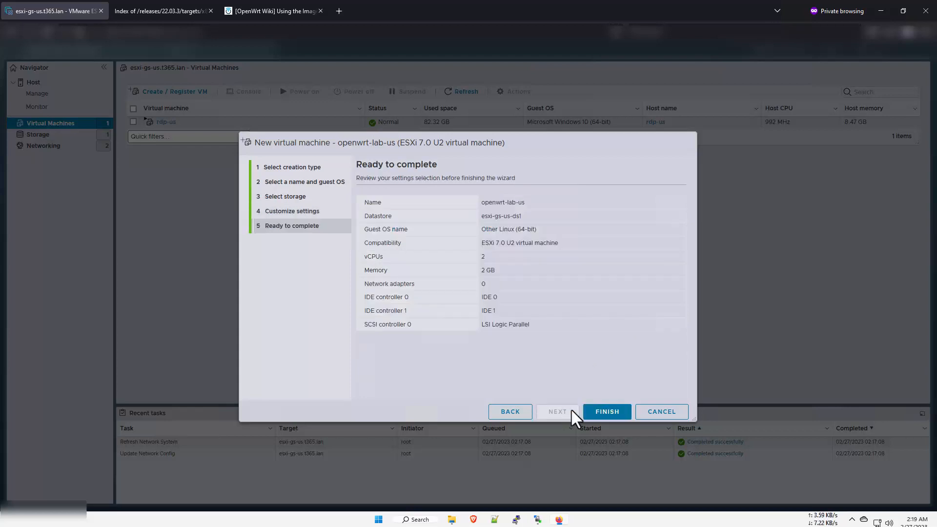
{"action": "left_click", "coordinate": [592, 408]}
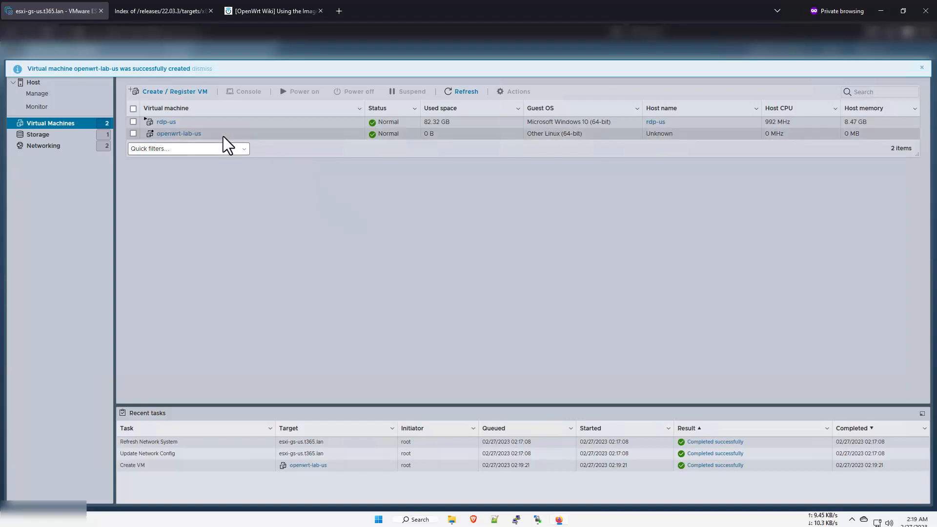
Step: Add a port group named OpenWRT-LAN on the OpenWRT-LAN virtual switch with the default security settings, and check it against the virtual switches
{"action": "left_click", "coordinate": [48, 146]}
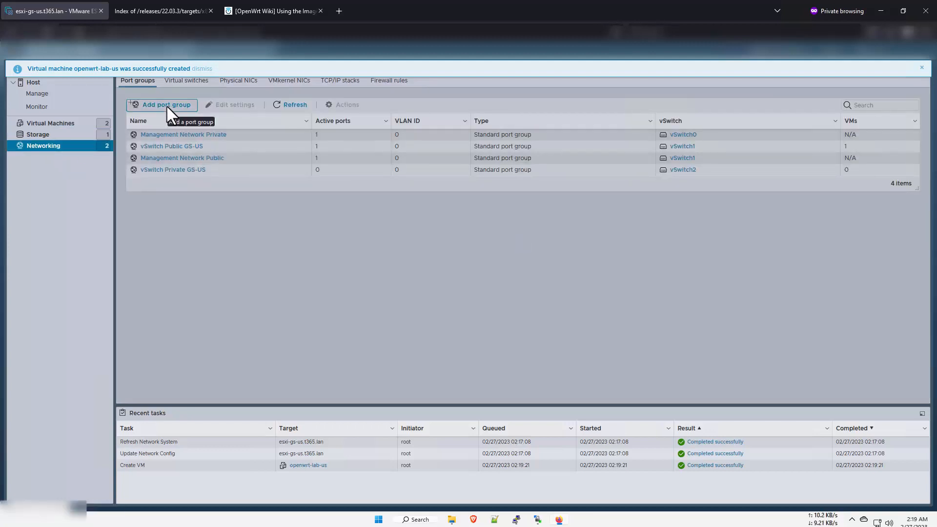
{"action": "left_click", "coordinate": [167, 106]}
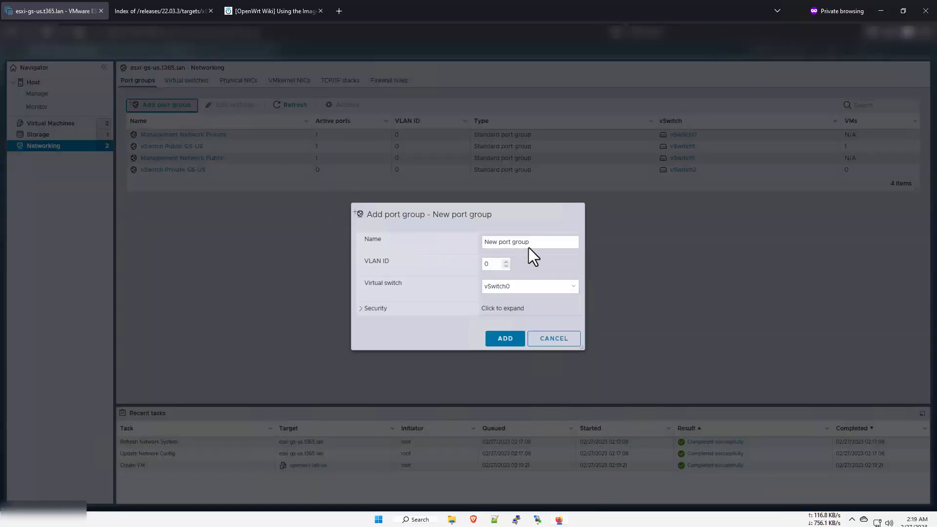
{"action": "left_click", "coordinate": [543, 244]}
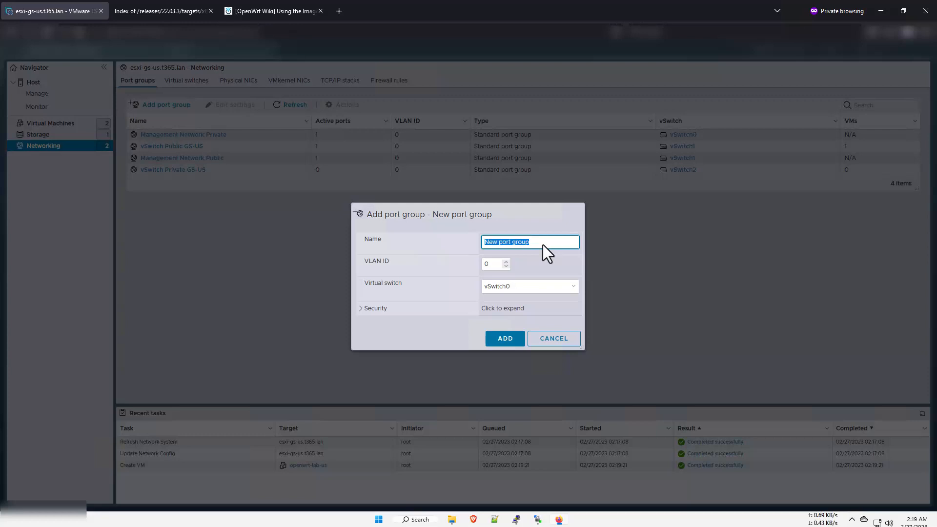
{"action": "type", "text": "OpenWRT"}
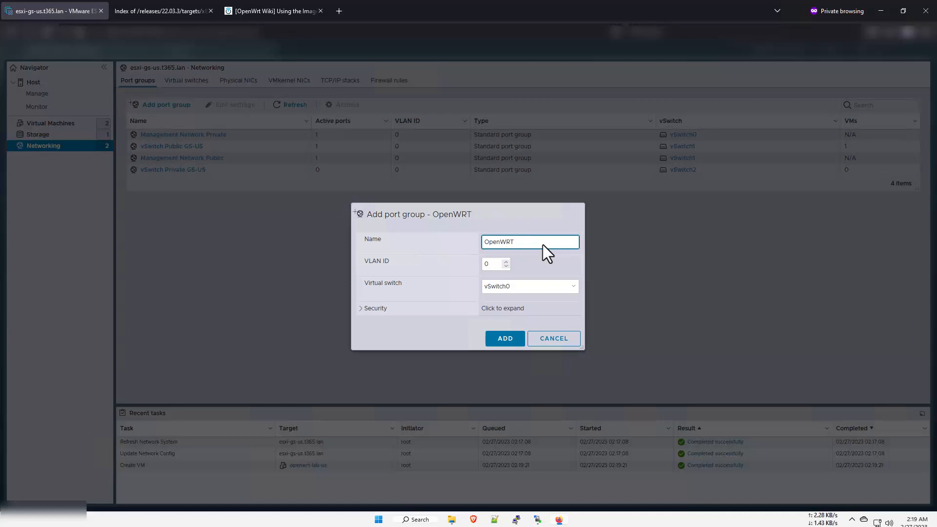
{"action": "type", "text": "-LAN"}
{"action": "left_click", "coordinate": [512, 288]}
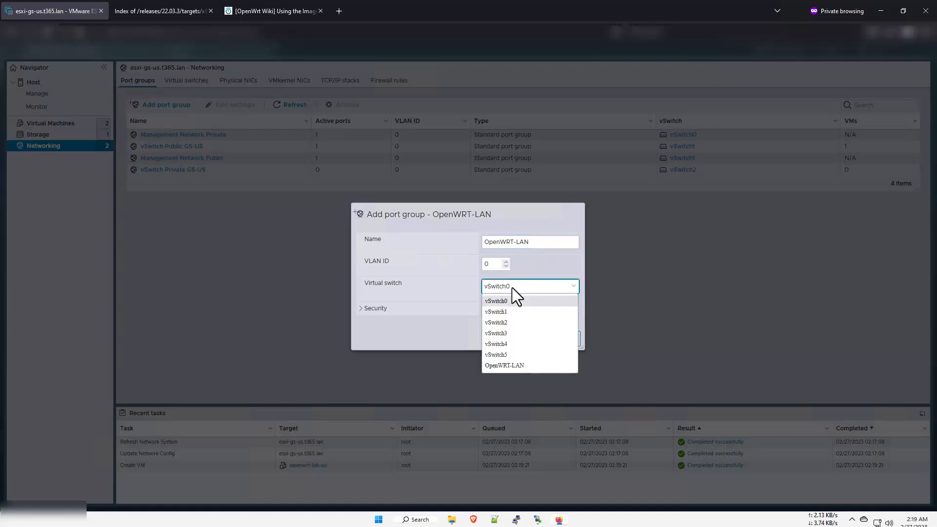
{"action": "left_click", "coordinate": [519, 366]}
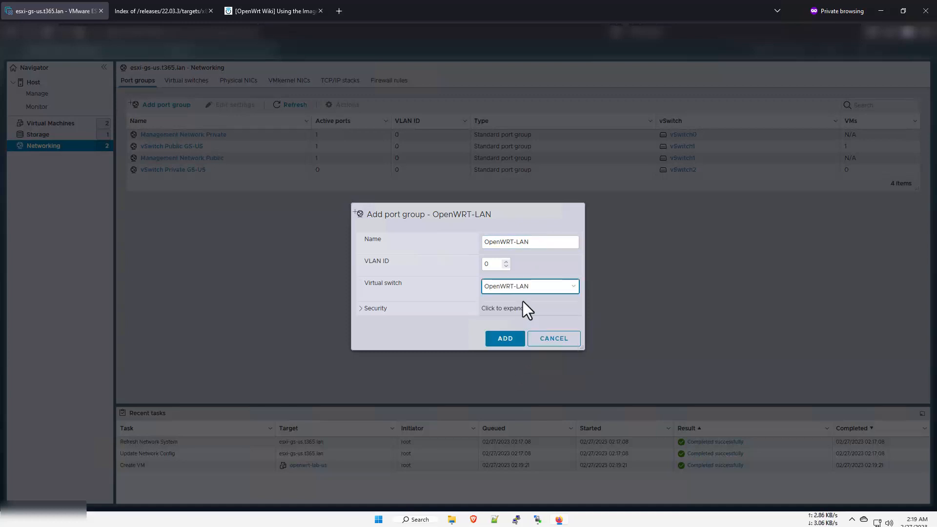
{"action": "left_click", "coordinate": [381, 310]}
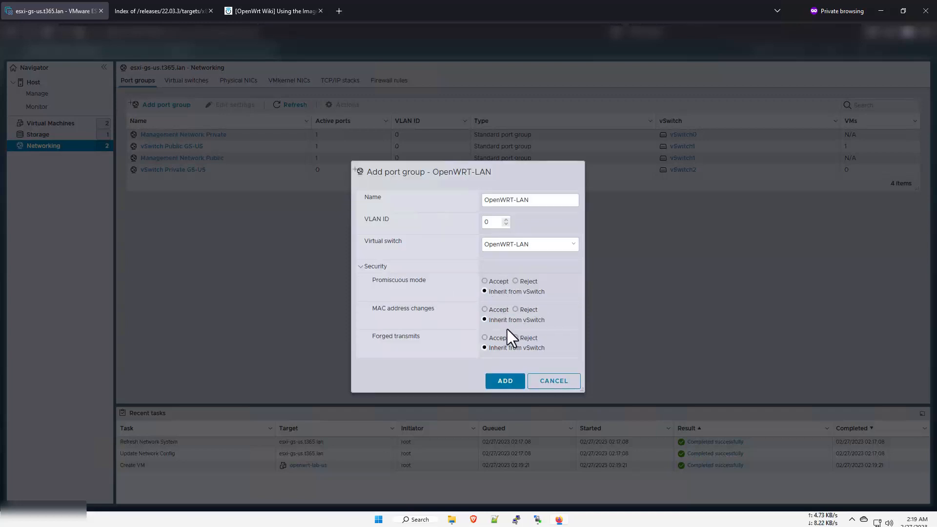
{"action": "left_click", "coordinate": [505, 380]}
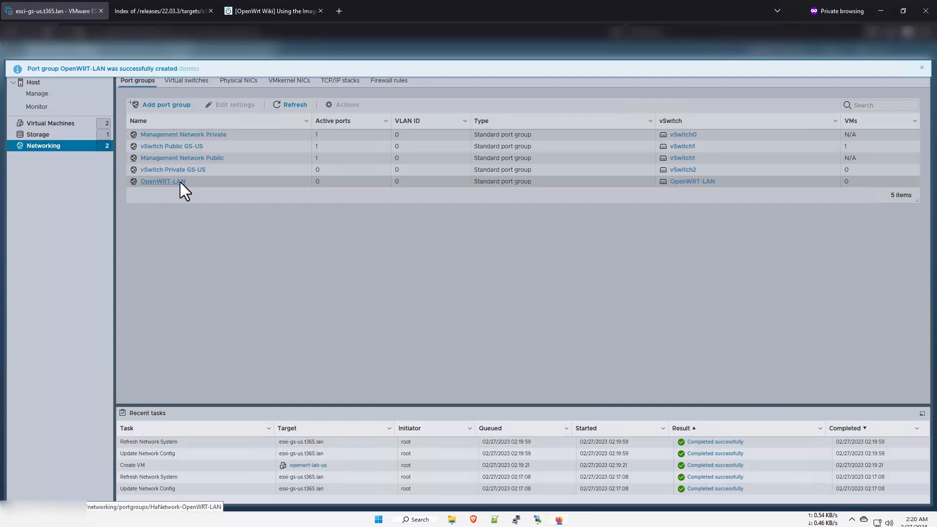
{"action": "left_click", "coordinate": [186, 81]}
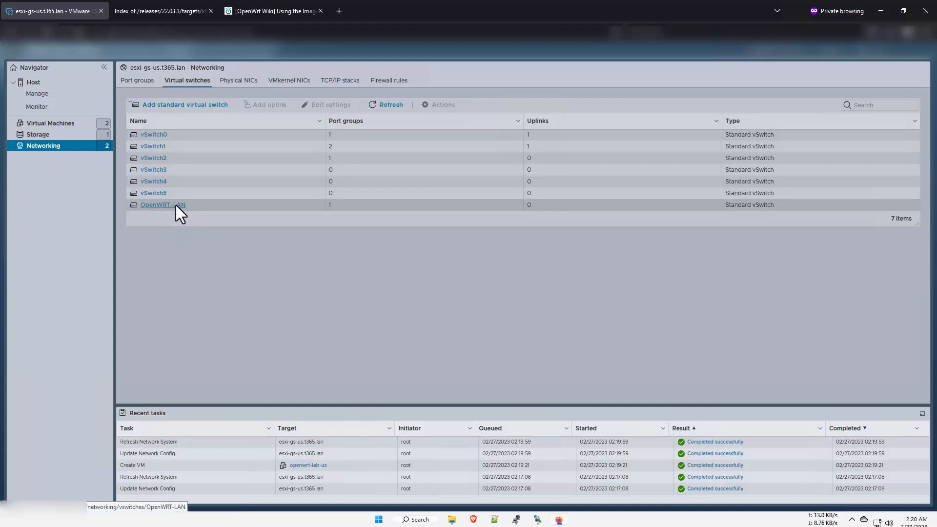
{"action": "left_click", "coordinate": [138, 82]}
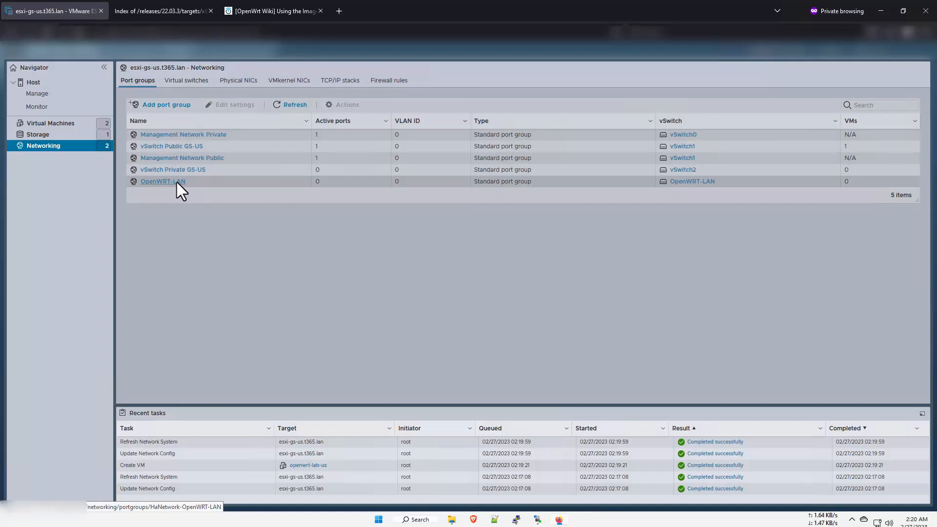
Step: Upload the 1 KB openwrt-22.03.3-x86-64-generic-ext4-combined.vmdk from Downloads to the openwrt-lab-us folder on datastore esxi-gs-us-ds1
{"action": "left_click", "coordinate": [52, 141]}
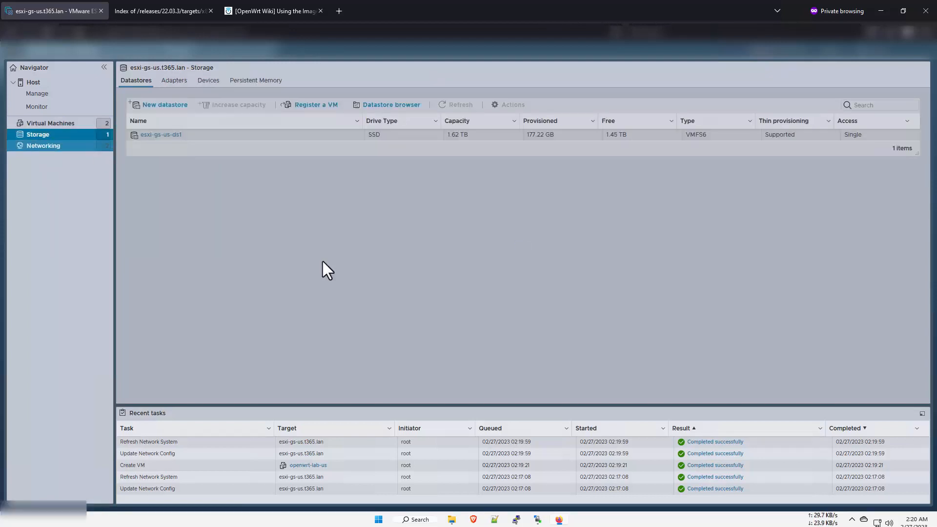
{"action": "left_click", "coordinate": [157, 137]}
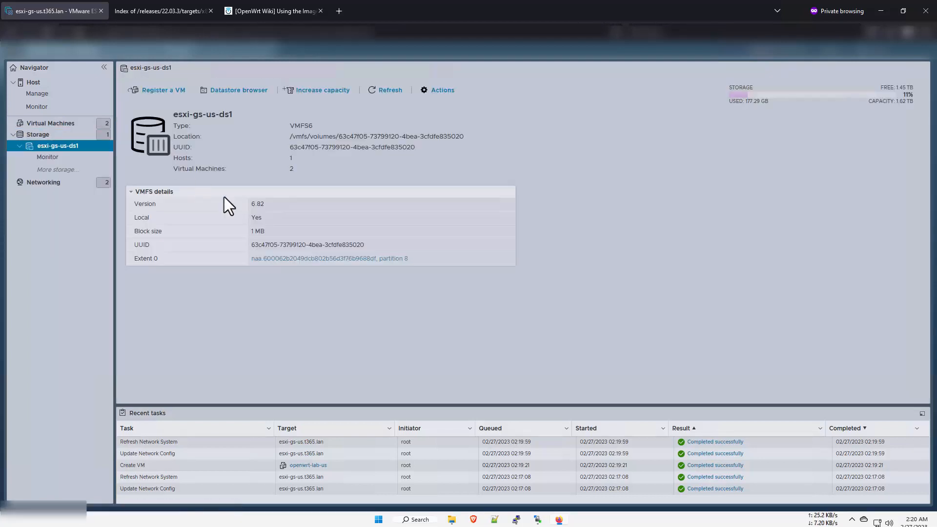
{"action": "left_click", "coordinate": [224, 93]}
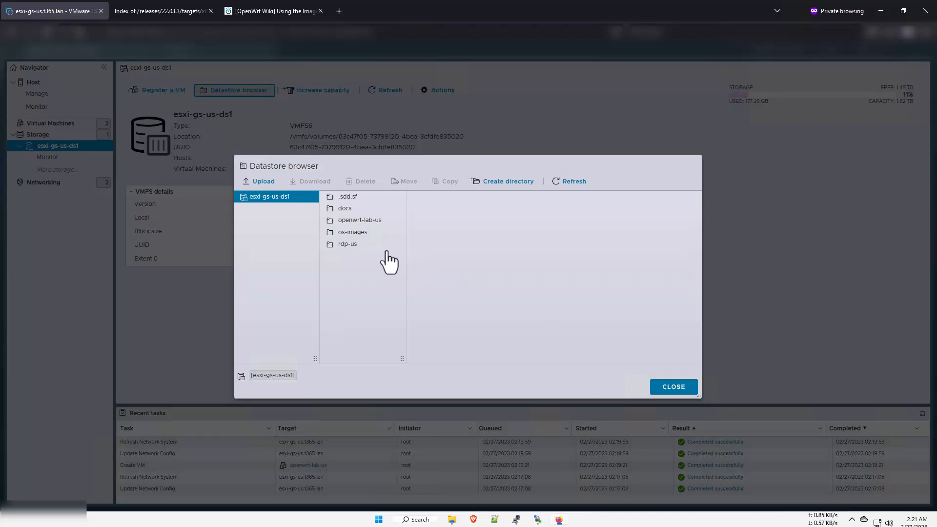
{"action": "left_click", "coordinate": [367, 221]}
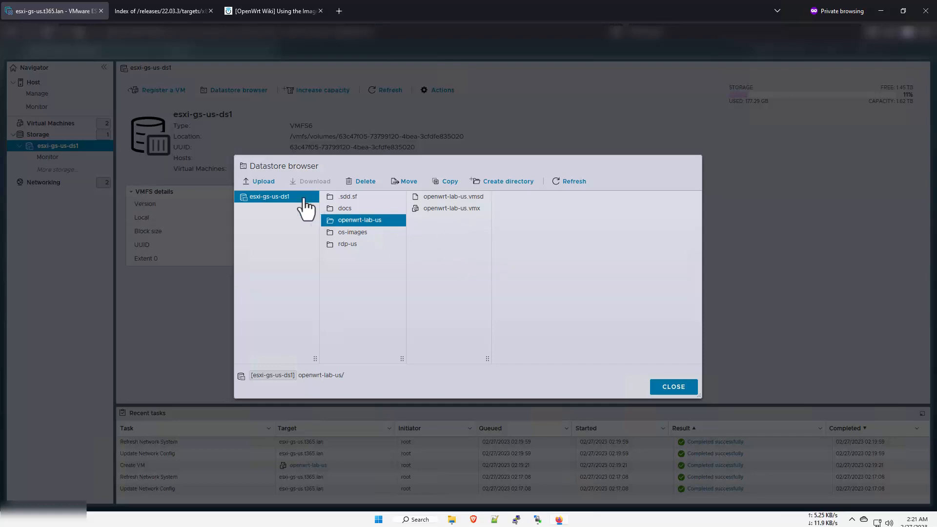
{"action": "left_click", "coordinate": [269, 185]}
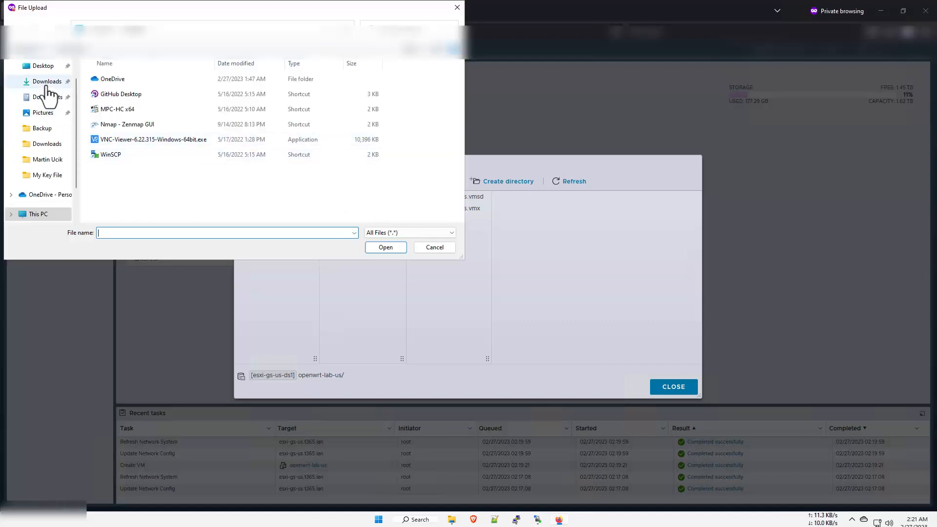
{"action": "left_click", "coordinate": [47, 82]}
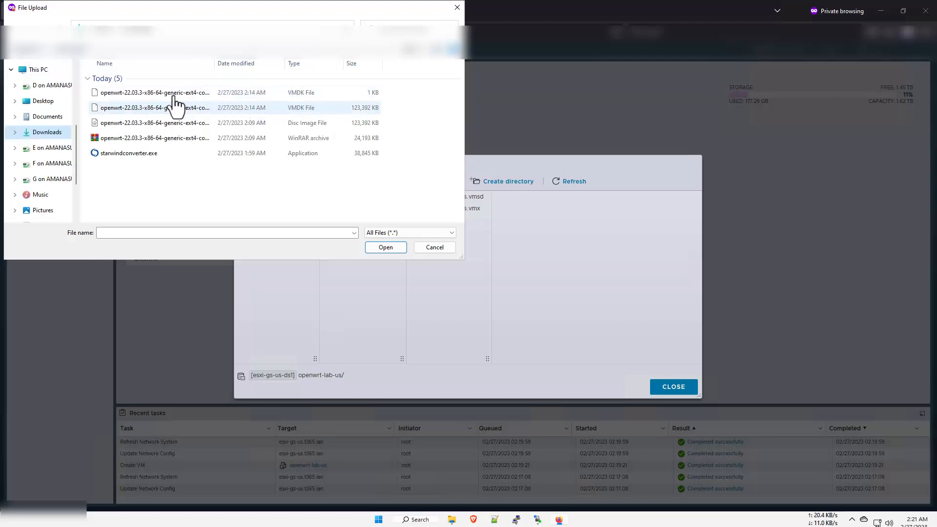
{"action": "left_click", "coordinate": [209, 94]}
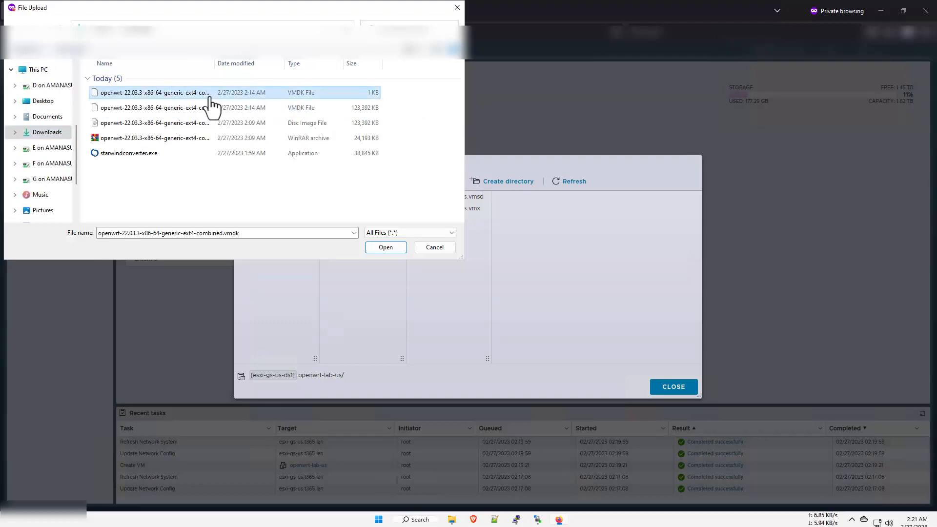
{"action": "left_click", "coordinate": [387, 248]}
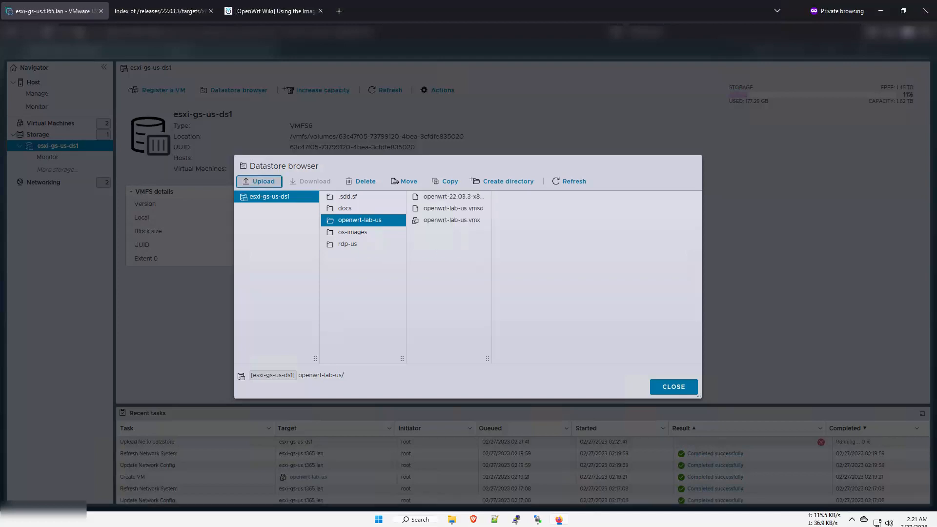
Step: Upload the 123,392 KB OpenWrt VMDK file from Downloads to the same openwrt-lab-us folder, and close the datastore browser
{"action": "left_click", "coordinate": [258, 182]}
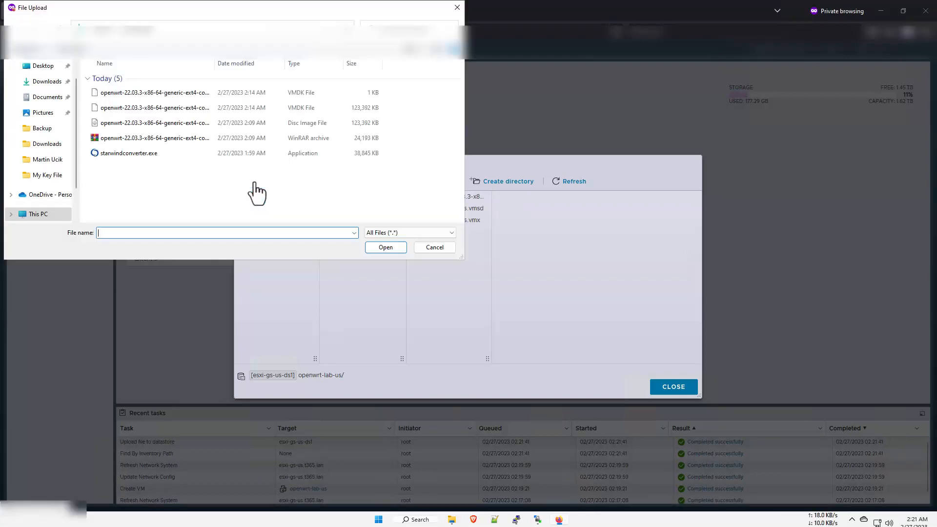
{"action": "left_click", "coordinate": [185, 108]}
{"action": "left_click", "coordinate": [386, 247]}
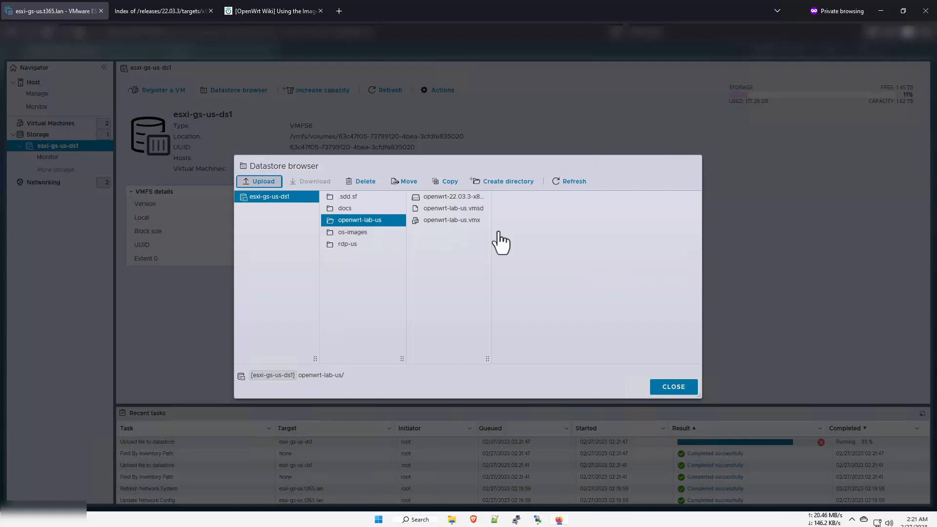
{"action": "left_click", "coordinate": [675, 387]}
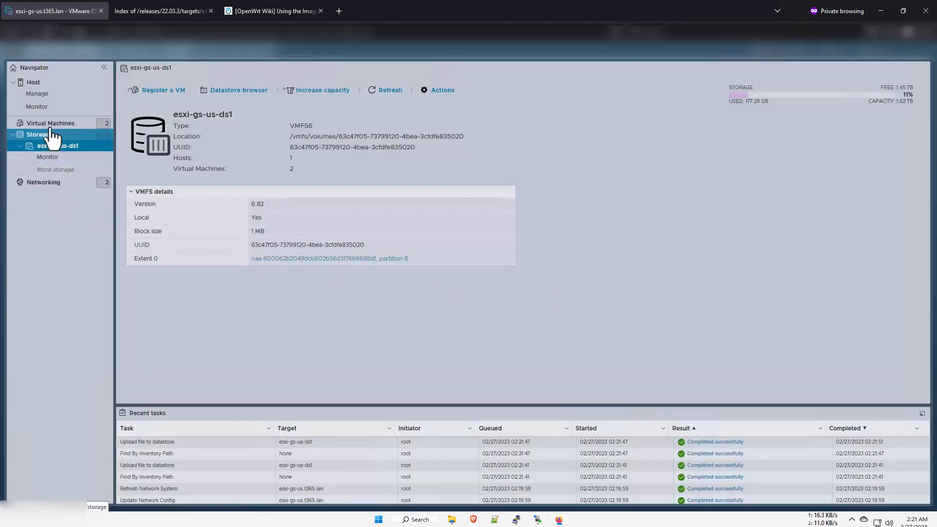
Step: Attach the existing disk openwrt-22.03.3-x86-64-generic-ext4-combined.vmdk from the openwrt-lab-us folder as a hard disk of the openwrt-lab-us virtual machine
{"action": "left_click", "coordinate": [52, 124]}
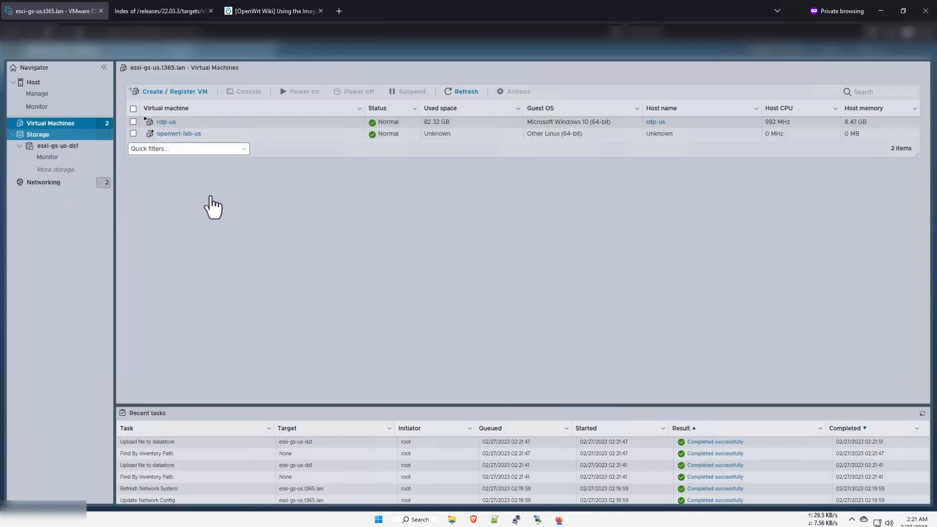
{"action": "left_click", "coordinate": [284, 133]}
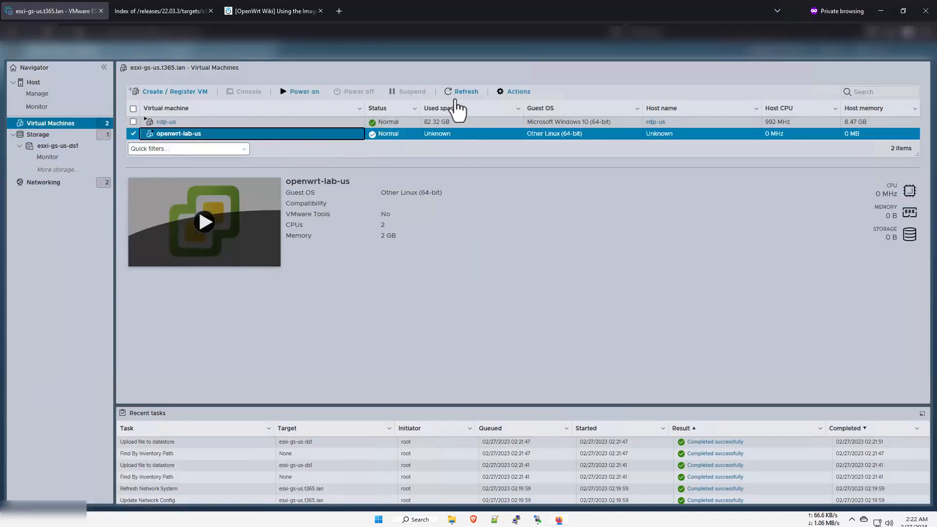
{"action": "left_click", "coordinate": [509, 92]}
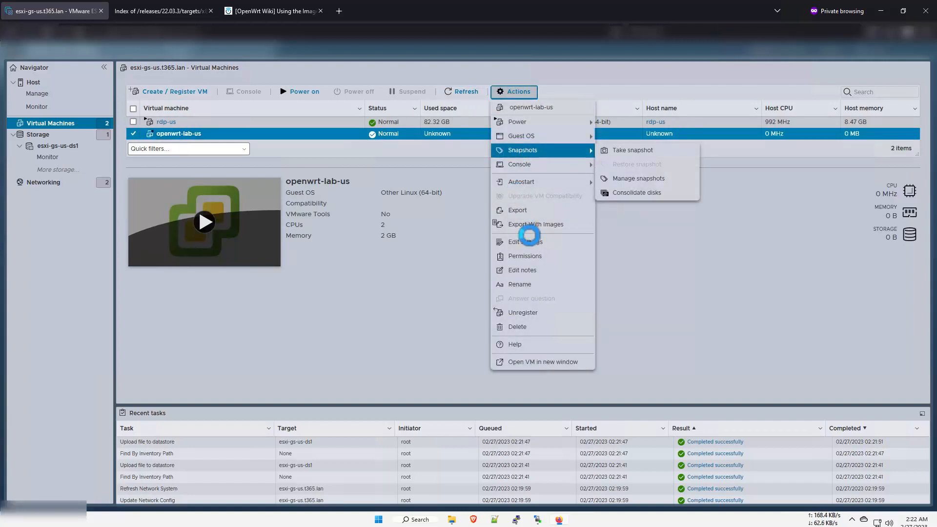
{"action": "left_click", "coordinate": [529, 241]}
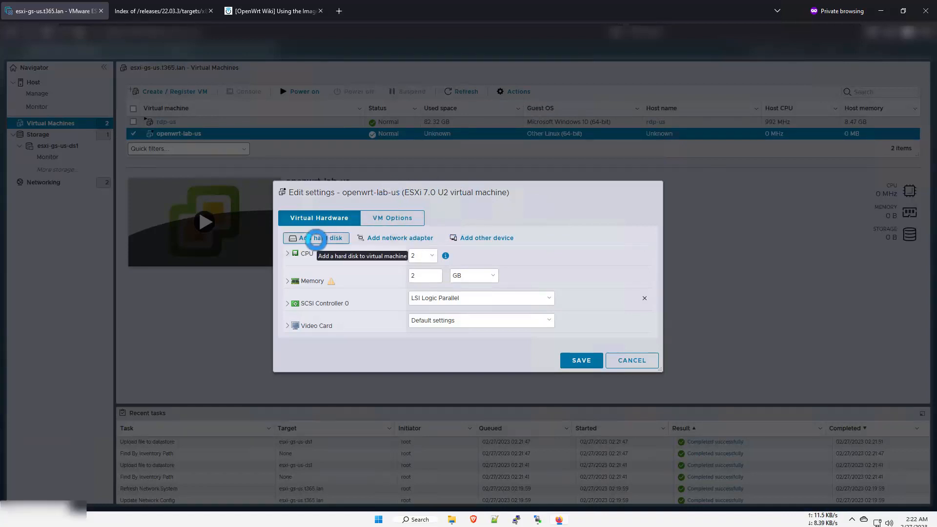
{"action": "left_click", "coordinate": [316, 239]}
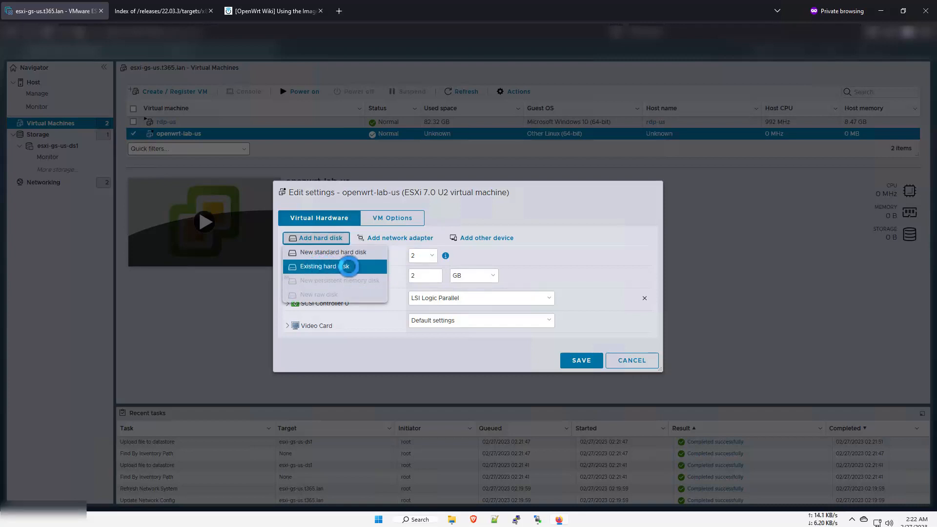
{"action": "left_click", "coordinate": [349, 266]}
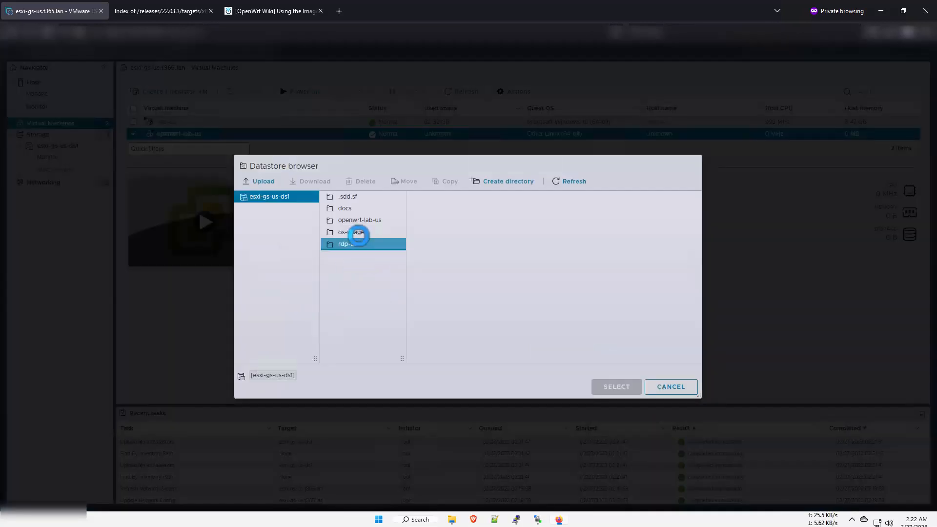
{"action": "left_click", "coordinate": [361, 218]}
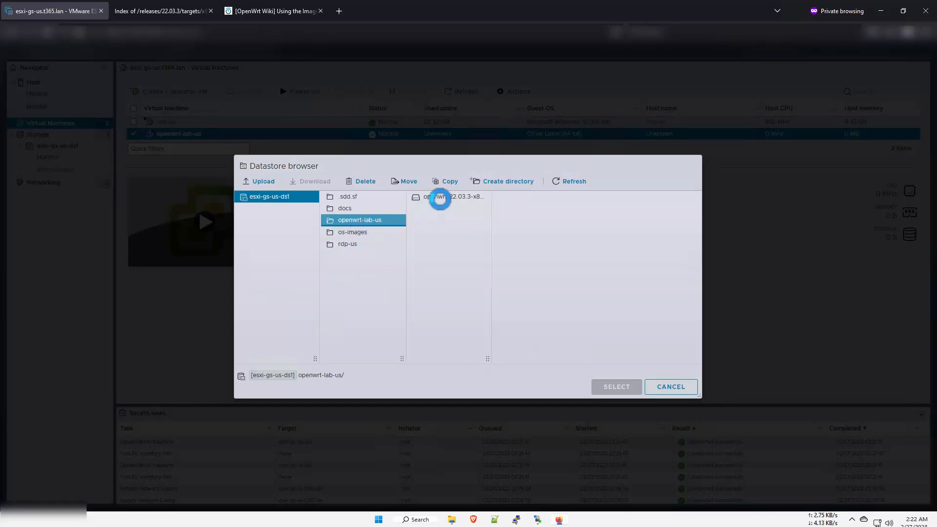
{"action": "left_click", "coordinate": [441, 198]}
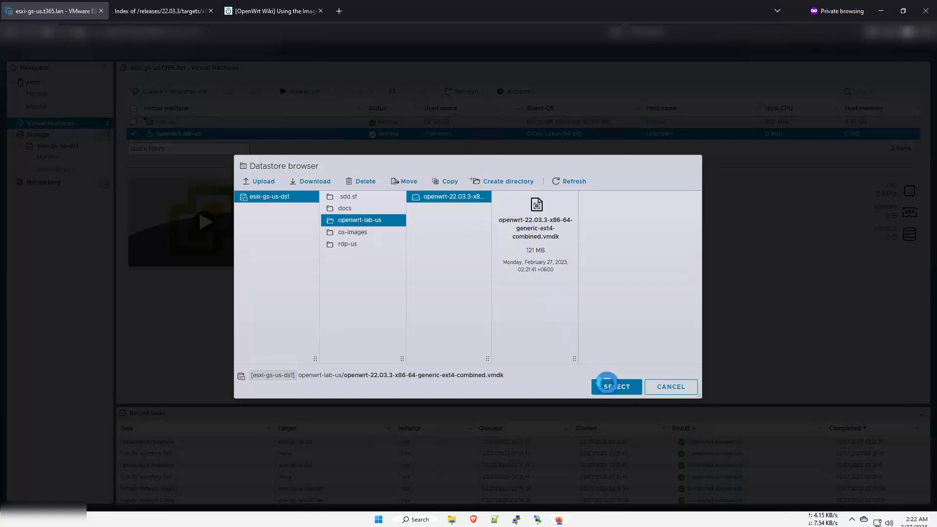
{"action": "left_click", "coordinate": [609, 384]}
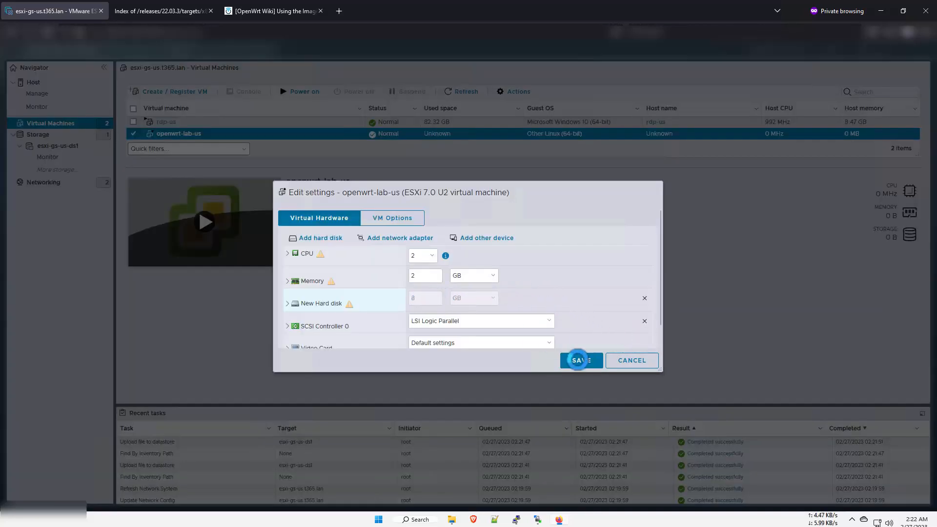
Step: Add a network adapter to the virtual machine and connect it to the OpenWRT-LAN port group
{"action": "scroll", "coordinate": [570, 318], "scroll_direction": "down", "scroll_amount": 1}
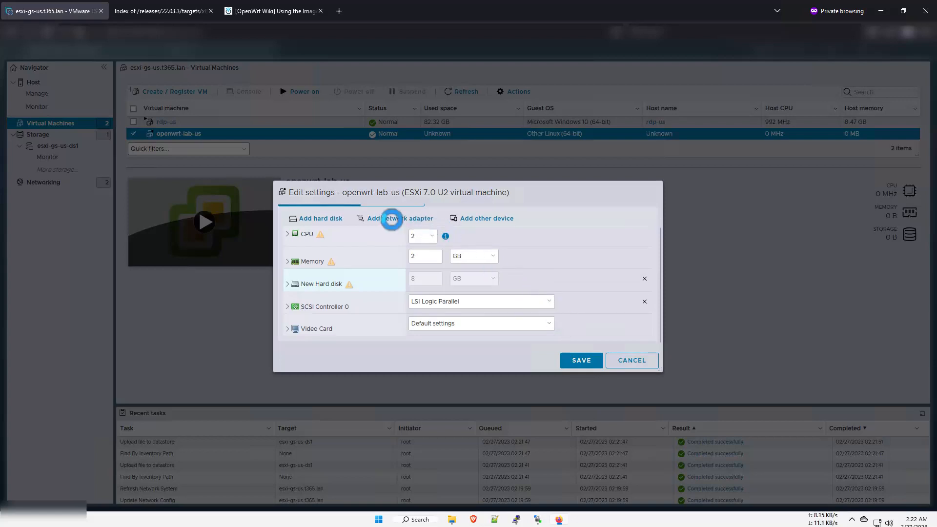
{"action": "left_click", "coordinate": [391, 219]}
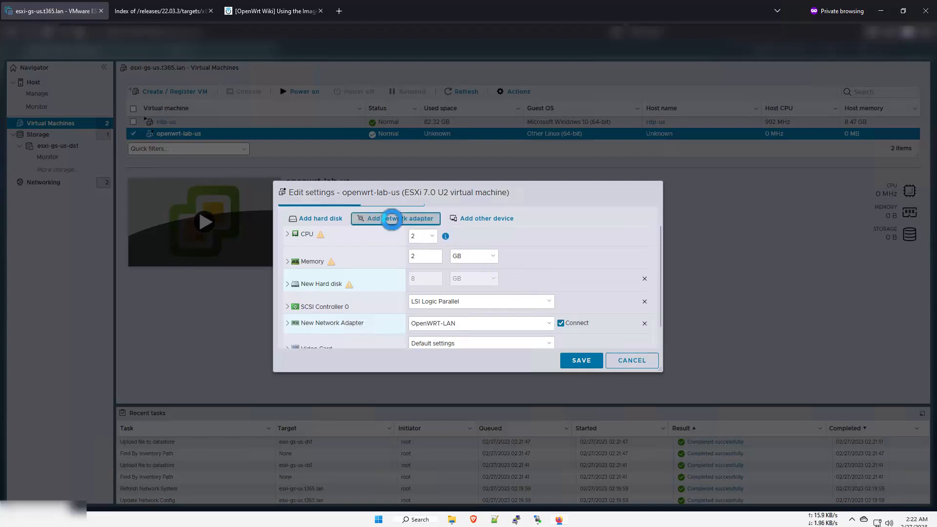
{"action": "scroll", "coordinate": [456, 288], "scroll_direction": "down", "scroll_amount": 1}
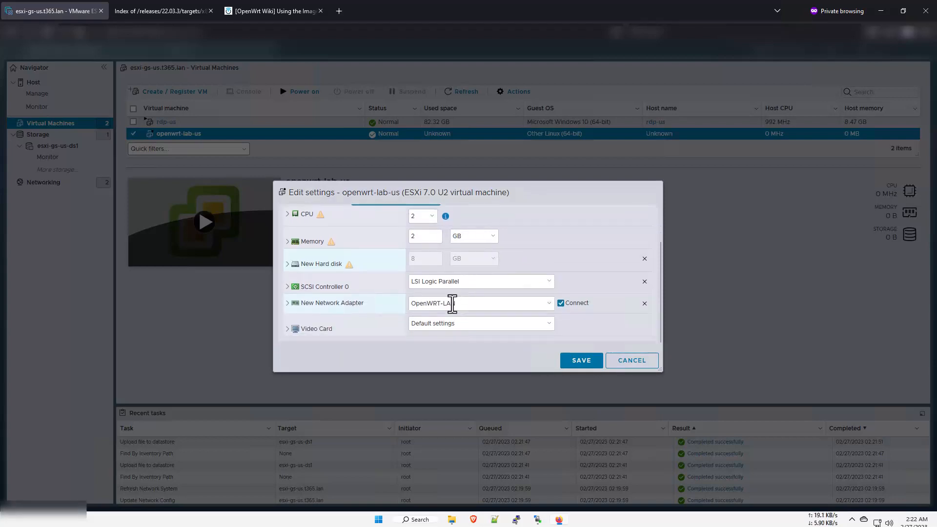
{"action": "left_click", "coordinate": [454, 303]}
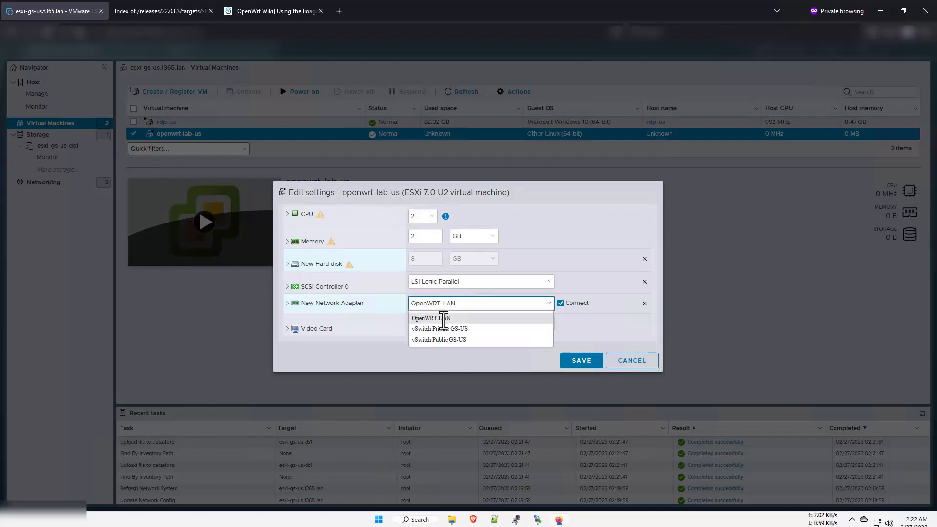
{"action": "left_click", "coordinate": [444, 318]}
Step: Add a second network adapter and connect it to vSwitch Public GS-US
{"action": "scroll", "coordinate": [464, 245], "scroll_direction": "up", "scroll_amount": 2}
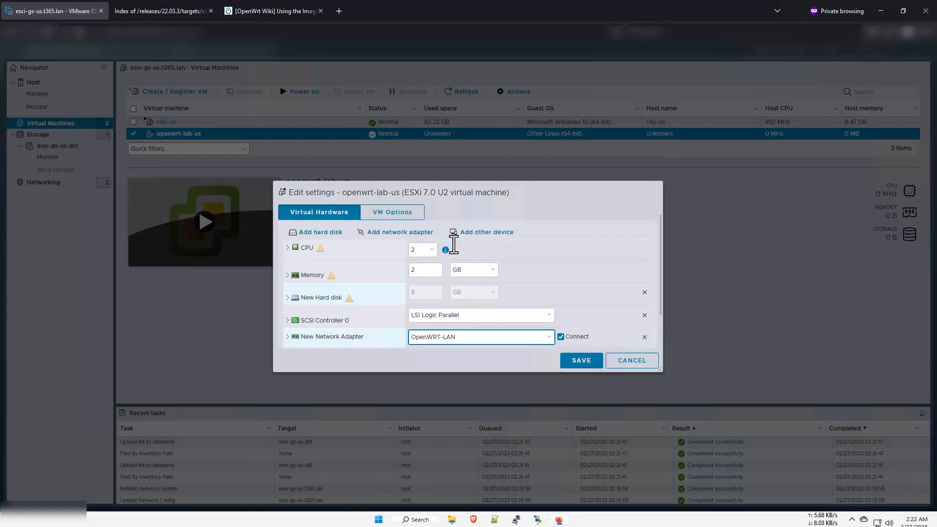
{"action": "left_click", "coordinate": [412, 238]}
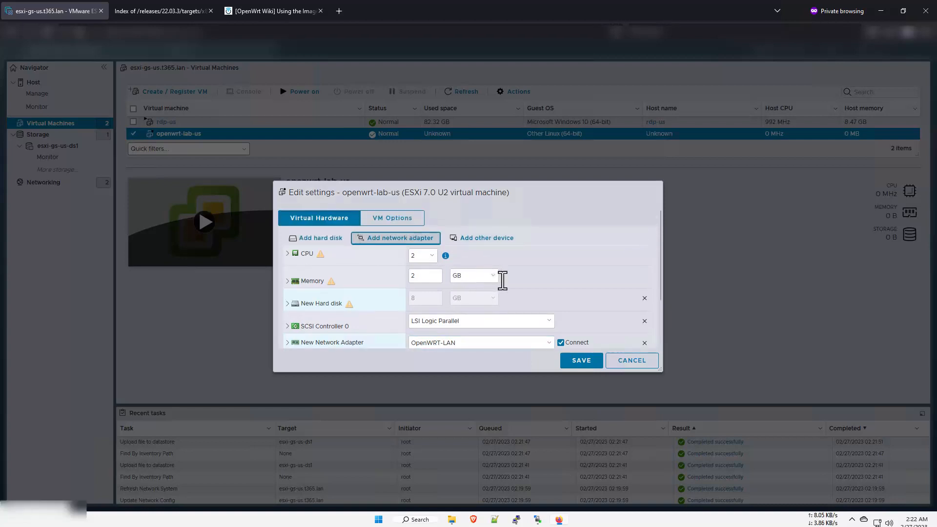
{"action": "scroll", "coordinate": [502, 280], "scroll_direction": "down", "scroll_amount": 3}
{"action": "left_click", "coordinate": [438, 303]}
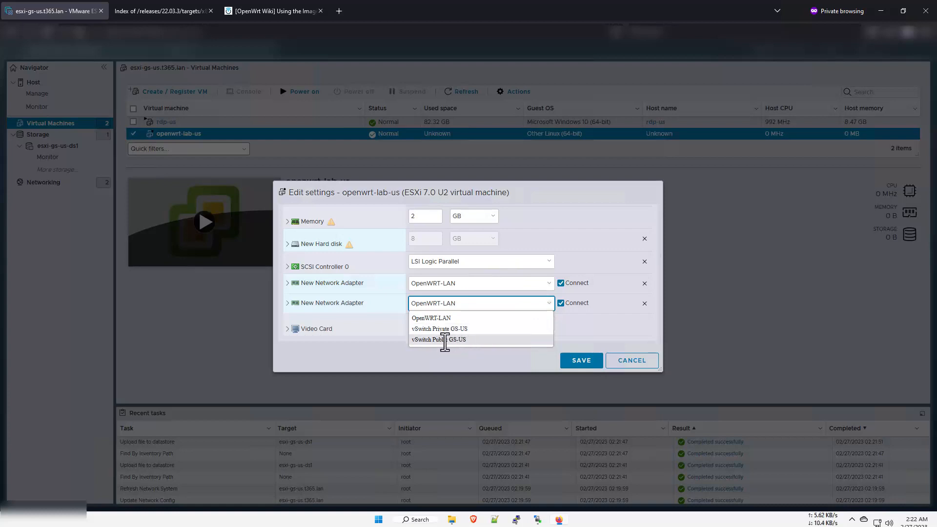
{"action": "left_click", "coordinate": [468, 339]}
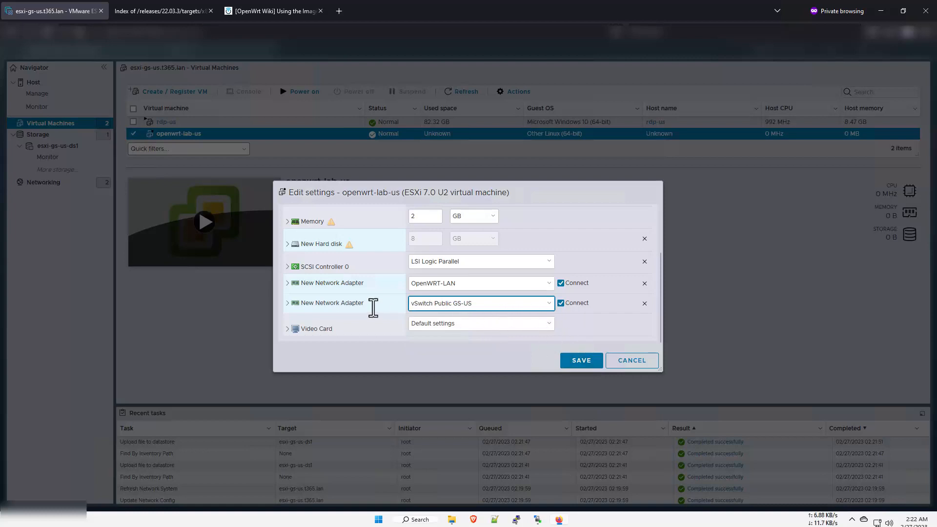
Step: Check the details of both network adapters and the SCSI controller, then save the settings and refresh the virtual machine list
{"action": "left_click", "coordinate": [288, 304]}
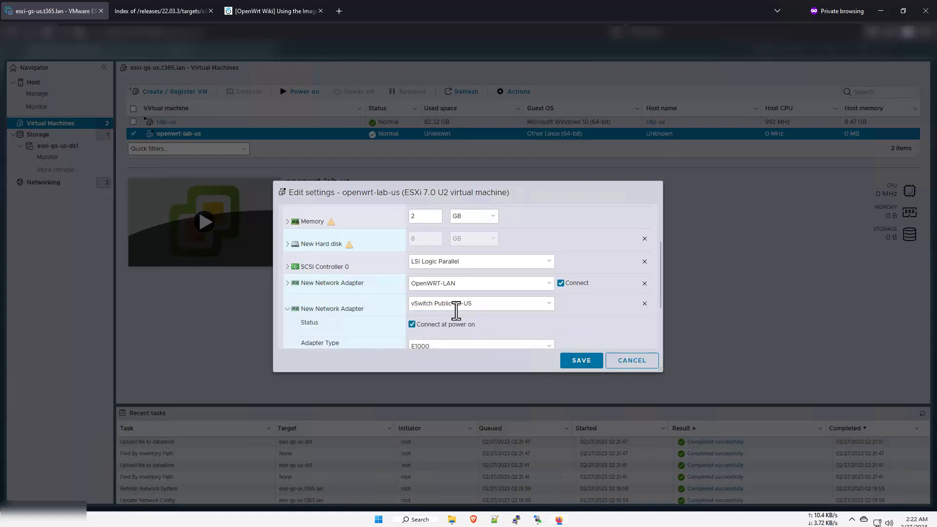
{"action": "scroll", "coordinate": [456, 307], "scroll_direction": "down", "scroll_amount": 3}
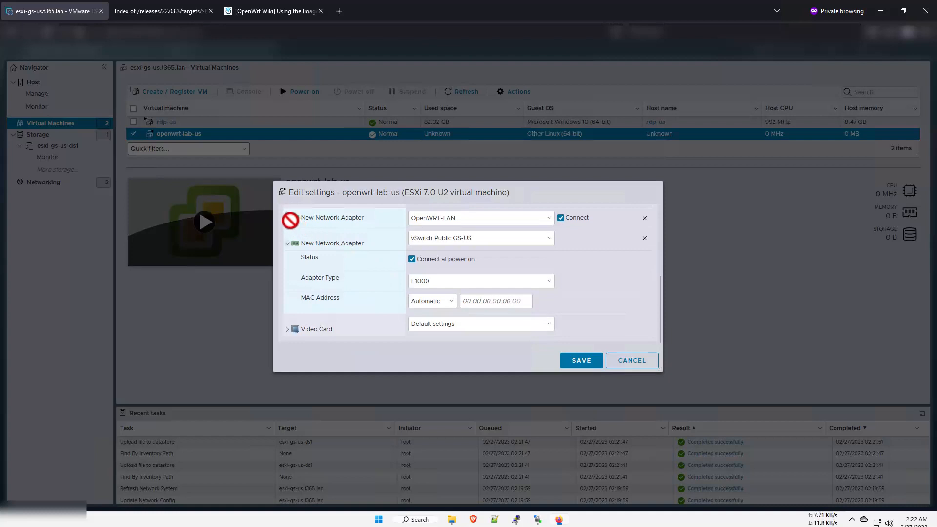
{"action": "left_click", "coordinate": [288, 218]}
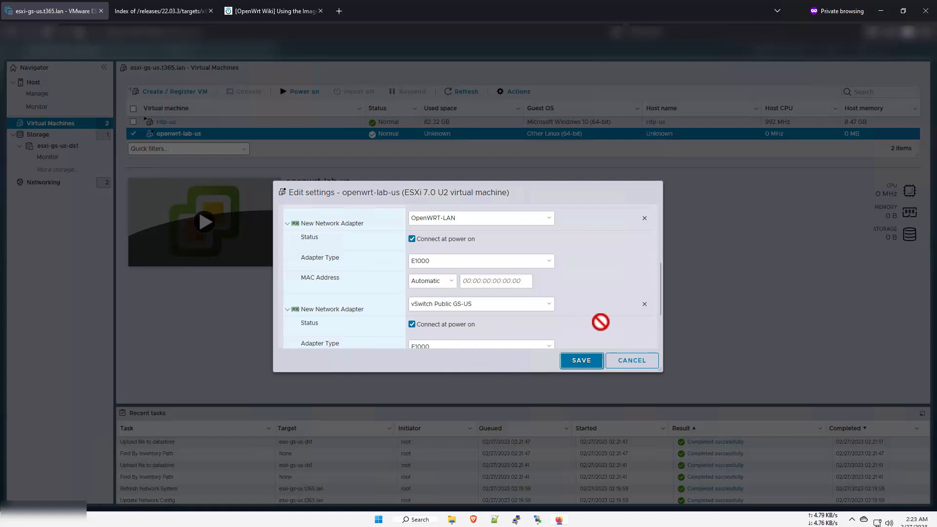
{"action": "scroll", "coordinate": [595, 320], "scroll_direction": "up", "scroll_amount": 5}
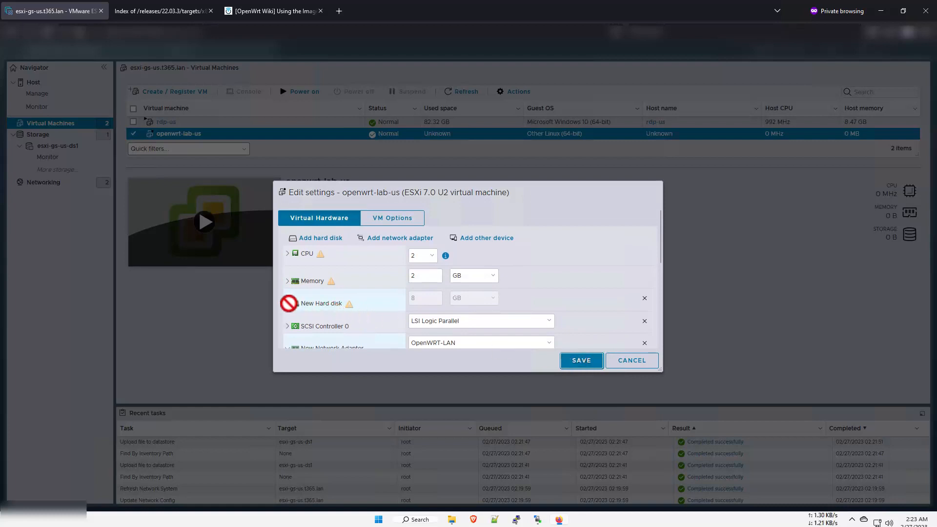
{"action": "left_click", "coordinate": [287, 326]}
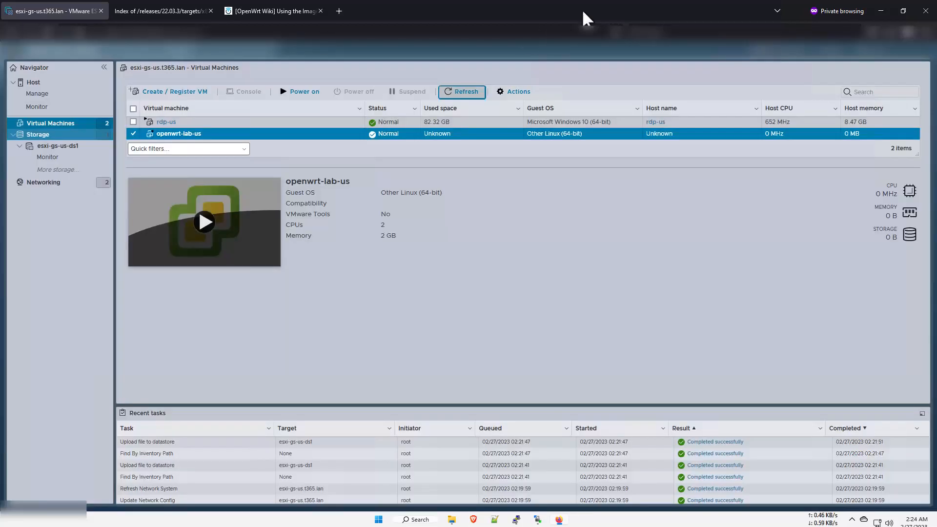
{"action": "left_click", "coordinate": [460, 93]}
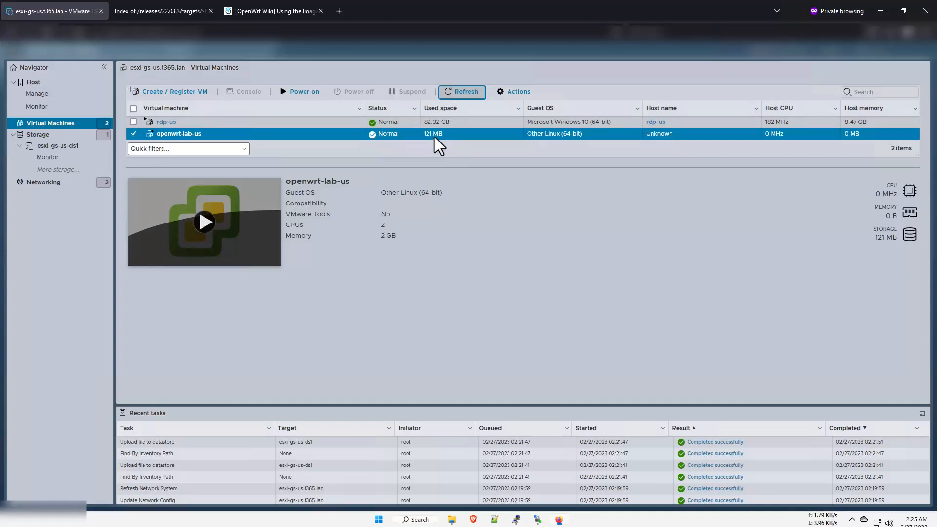
Step: Set the size of Hard disk 1 of openwrt-lab-us to 2 GB and save the settings
{"action": "left_click", "coordinate": [512, 92]}
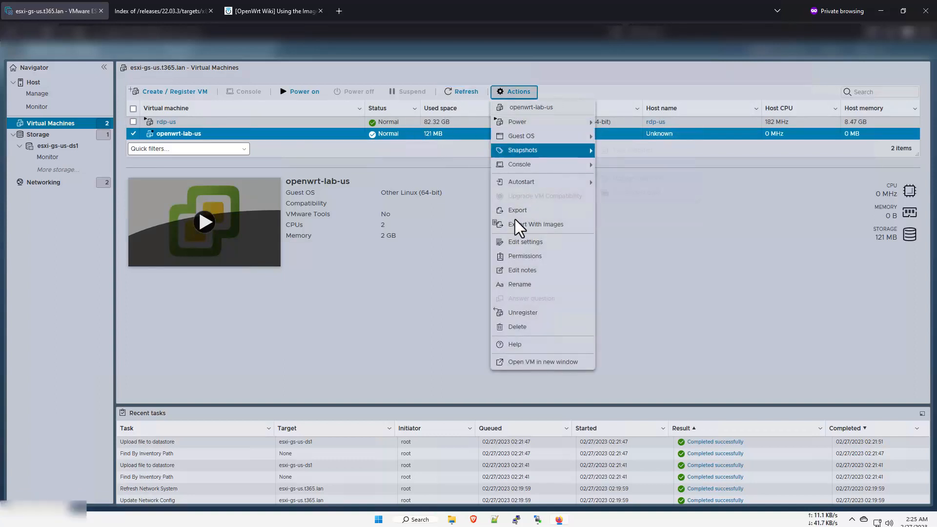
{"action": "left_click", "coordinate": [516, 244]}
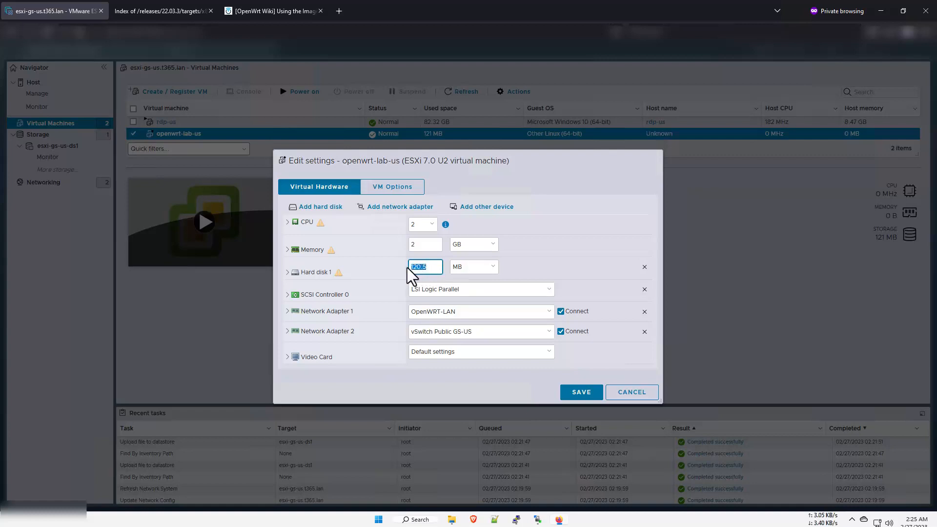
{"action": "left_click", "coordinate": [477, 268]}
{"action": "left_click", "coordinate": [467, 295]}
{"action": "double_click", "coordinate": [430, 268]}
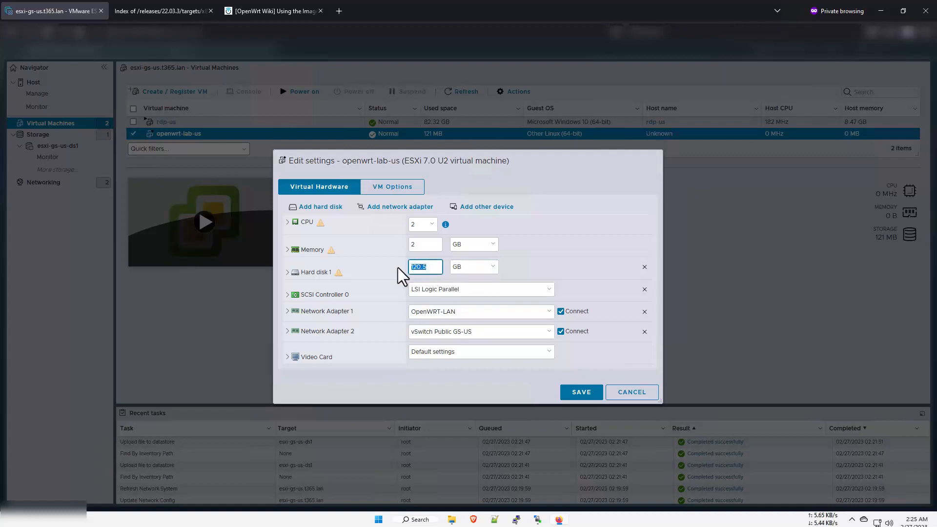
{"action": "type", "text": "2"}
{"action": "left_click", "coordinate": [560, 265]}
{"action": "left_click", "coordinate": [586, 392]}
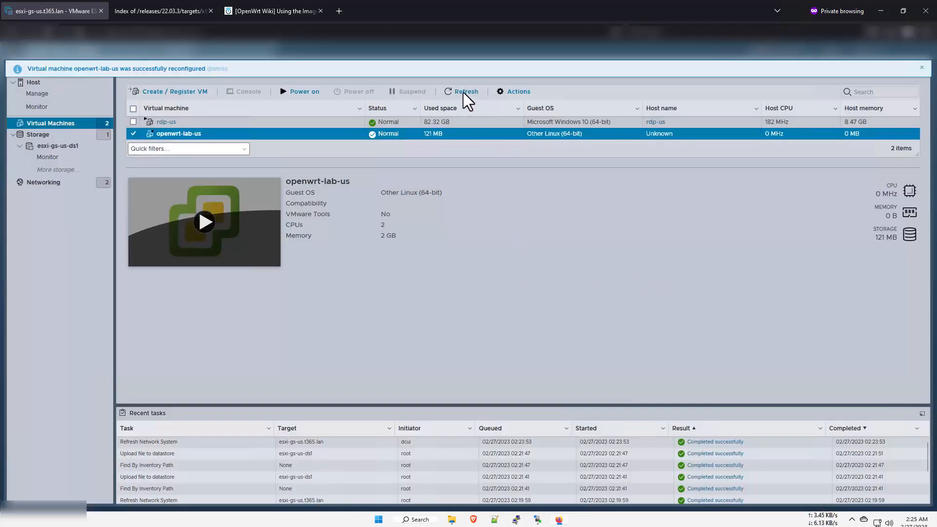
Step: Refresh the virtual machine list and check the hard disk size in the settings of openwrt-lab-us without changing anything
{"action": "left_click", "coordinate": [464, 92]}
{"action": "left_click", "coordinate": [461, 93]}
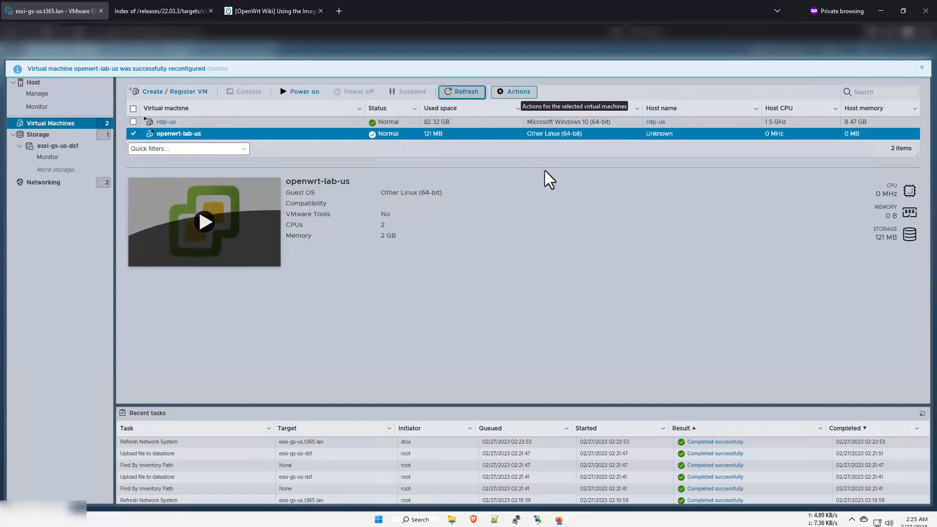
{"action": "left_click", "coordinate": [465, 95]}
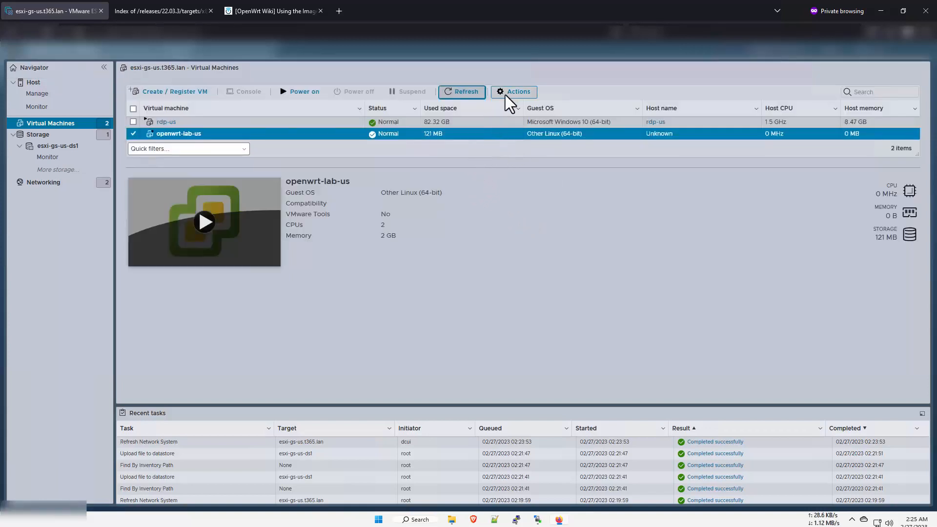
{"action": "left_click", "coordinate": [505, 94]}
{"action": "left_click", "coordinate": [526, 241]}
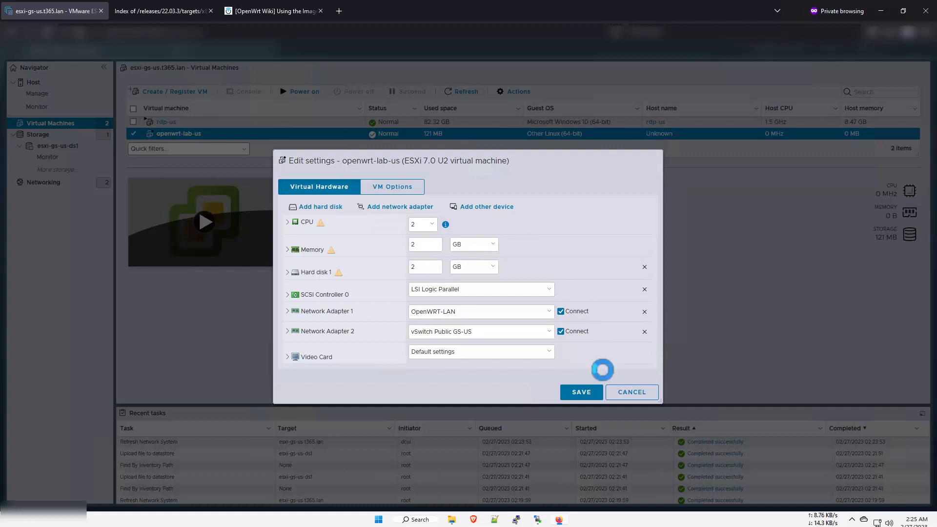
{"action": "left_click", "coordinate": [617, 392]}
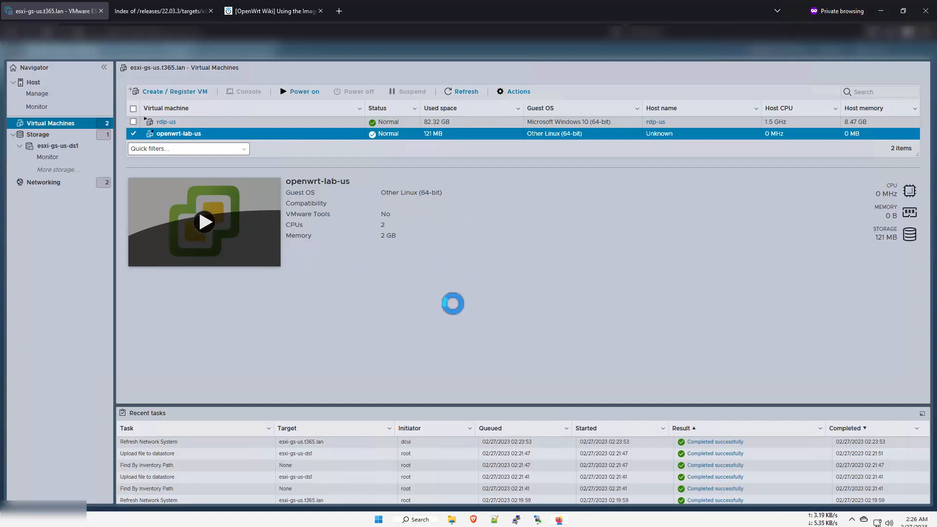
Step: Power on openwrt-lab-us, boot the OpenWrt entry in an enlarged console and activate the shell prompt
{"action": "left_click", "coordinate": [205, 222]}
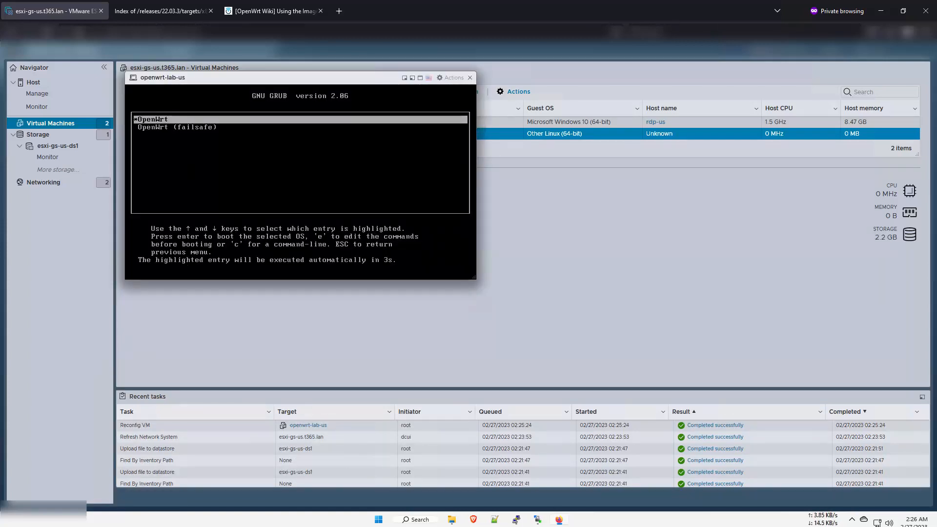
{"action": "key", "text": "Return"}
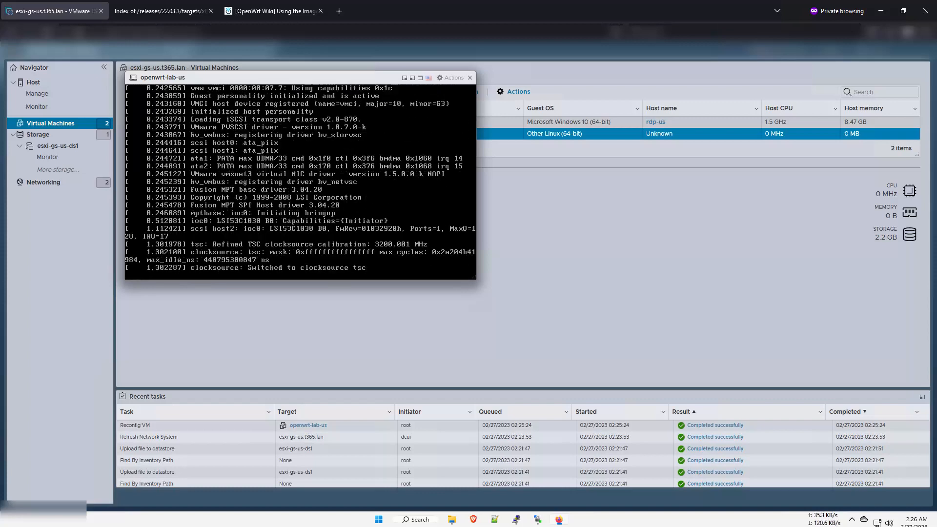
{"action": "left_click_drag", "start_coordinate": [641, 328], "coordinate": [760, 358]}
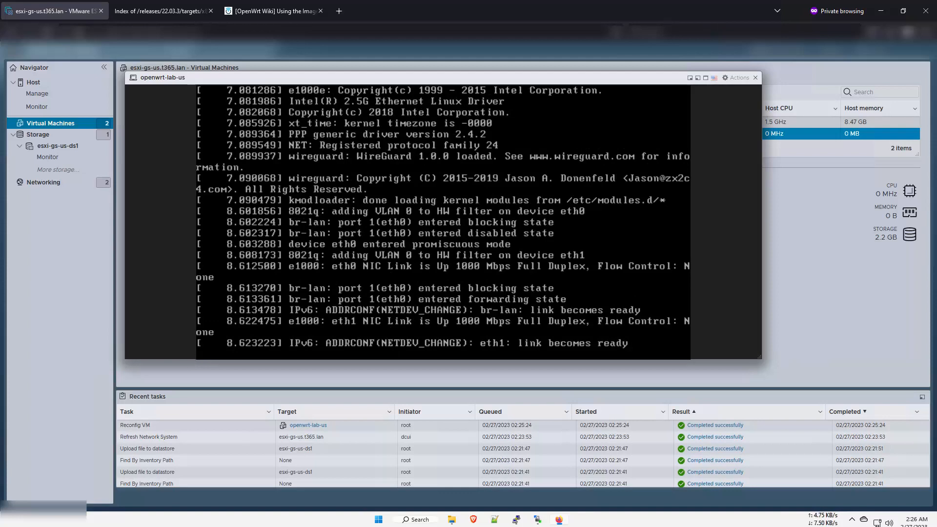
{"action": "key", "text": "Return"}
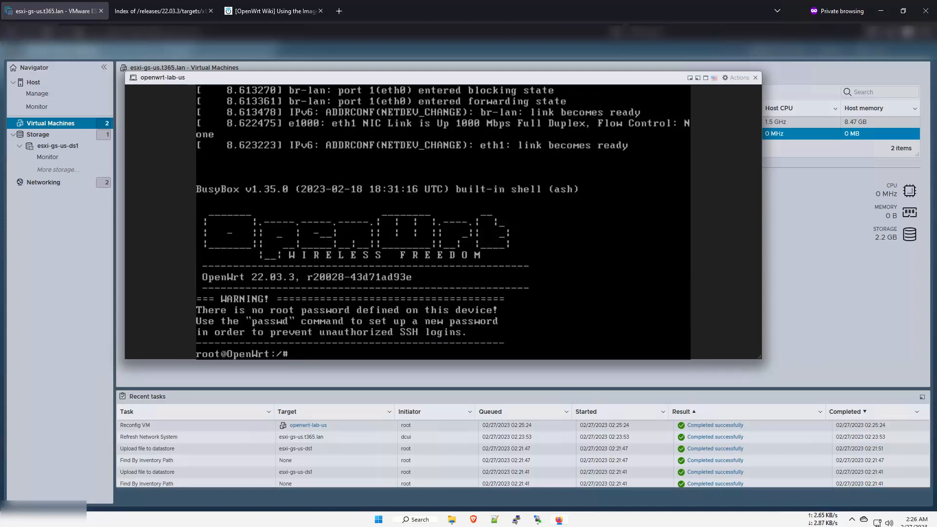
Step: List the router's network interfaces with ip a and test the internet connection by pinging 1.1.1.1
{"action": "type", "text": "ip a"}
{"action": "key", "text": "Return"}
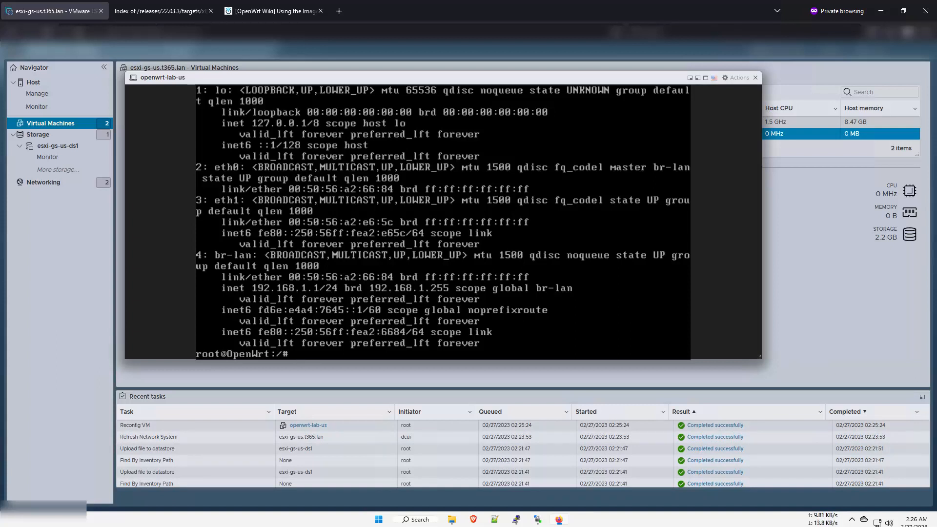
{"action": "type", "text": "ping 1.1.1.1"}
{"action": "key", "text": "Return"}
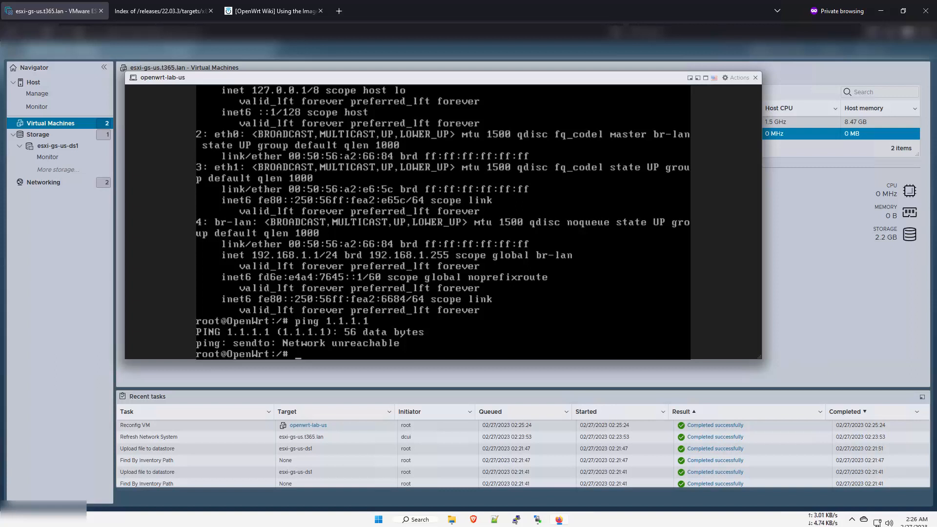
Step: Shut down openwrt-lab-us with the poweroff command and close its console
{"action": "type", "text": "exi"}
{"action": "key", "text": "BackSpace"}
{"action": "key", "text": "BackSpace"}
{"action": "key", "text": "BackSpace"}
{"action": "key", "text": "BackSpace"}
{"action": "type", "text": "poweroff"}
{"action": "key", "text": "Return"}
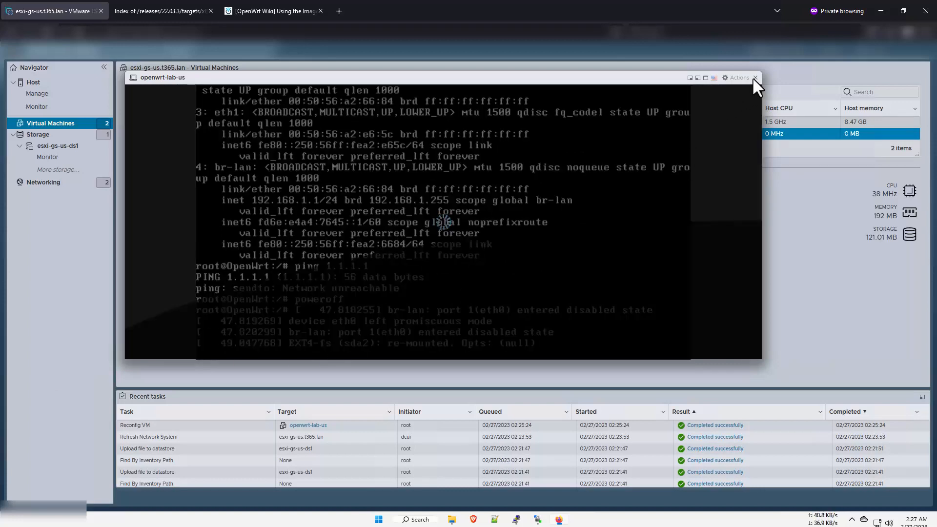
{"action": "left_click", "coordinate": [756, 78]}
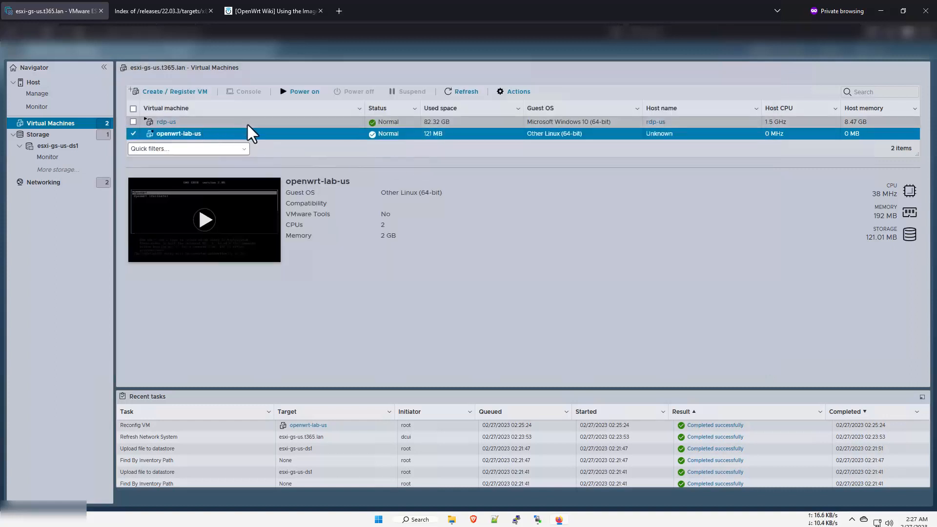
Step: View the settings of rdp-us without changing anything, and close the OpenWrt wiki and release index pages
{"action": "left_click", "coordinate": [250, 122]}
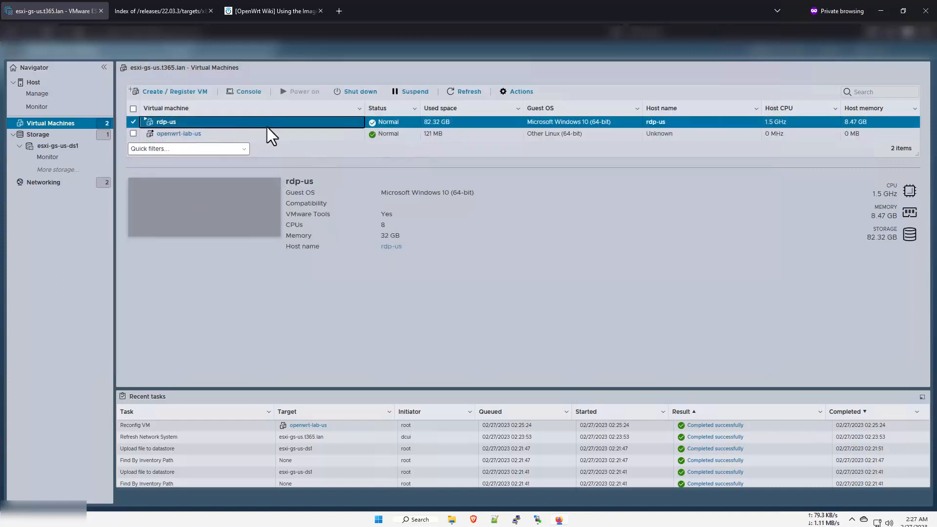
{"action": "right_click", "coordinate": [300, 124]}
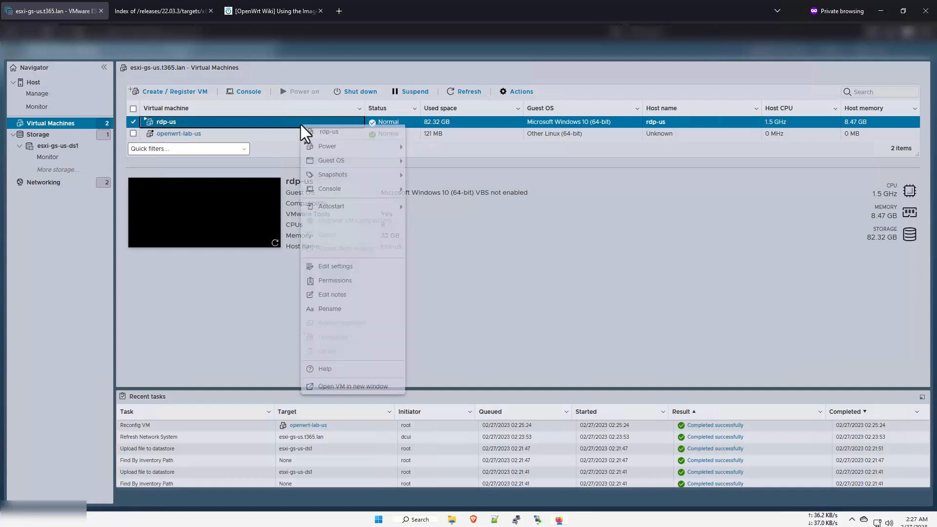
{"action": "left_click", "coordinate": [336, 266]}
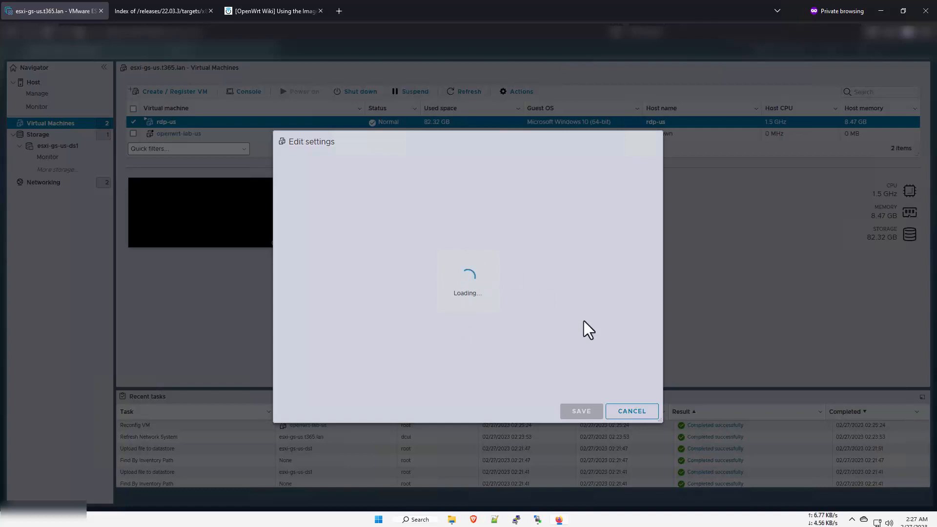
{"action": "left_click", "coordinate": [636, 411]}
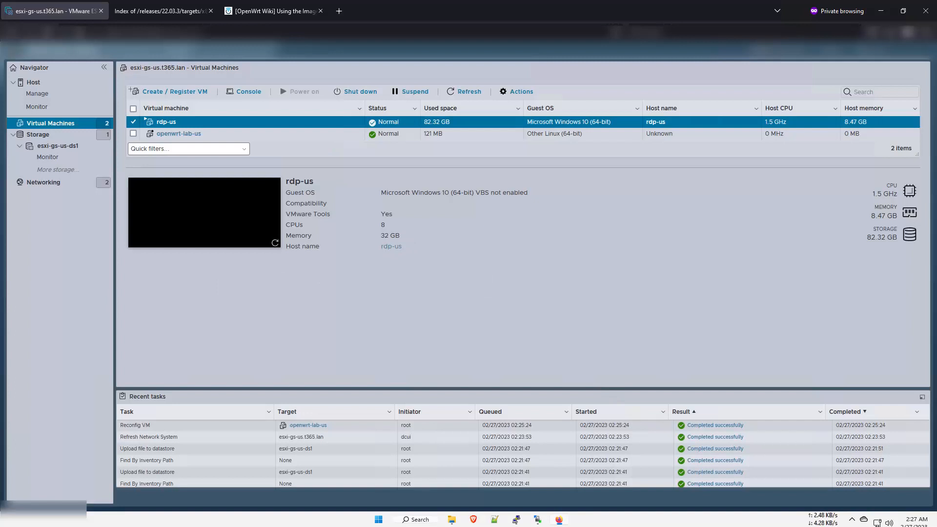
{"action": "left_click", "coordinate": [320, 10]}
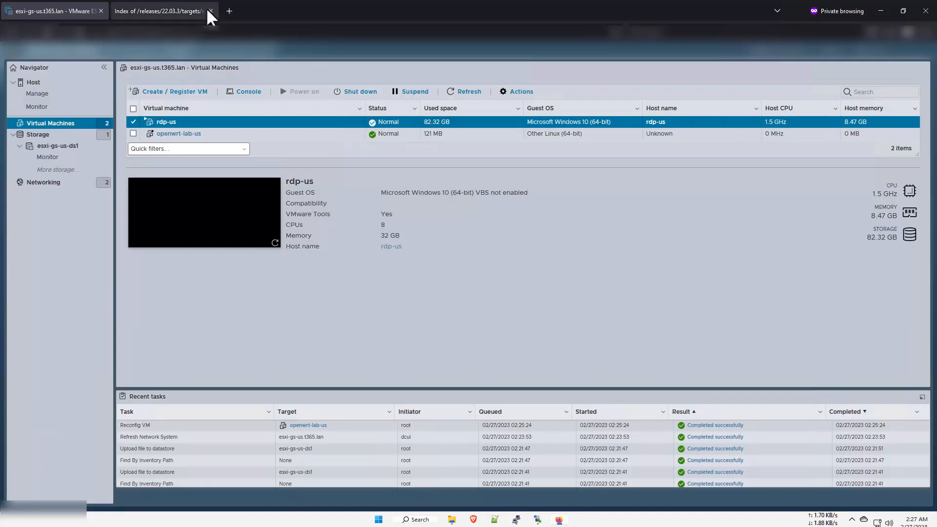
{"action": "left_click", "coordinate": [210, 11]}
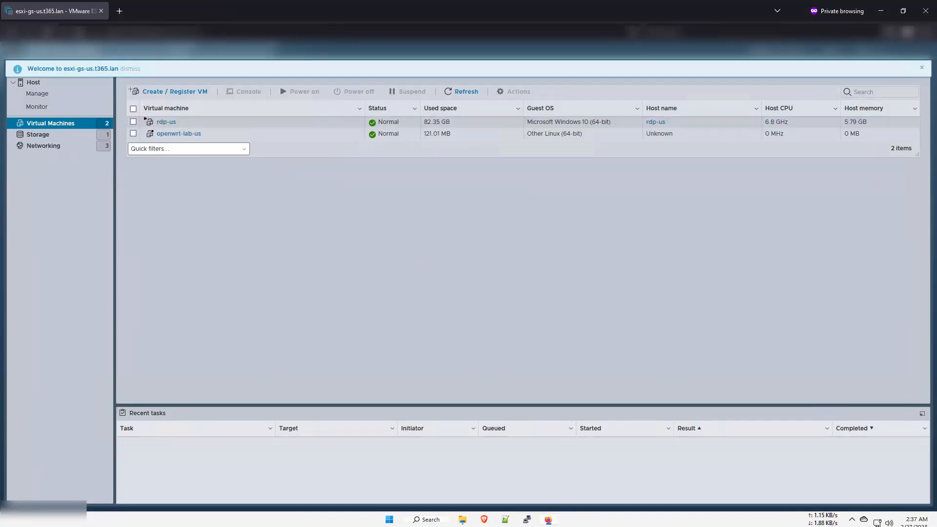
Step: Refresh the virtual machine list and review the settings of rdp-us without changing anything
{"action": "left_click", "coordinate": [456, 93]}
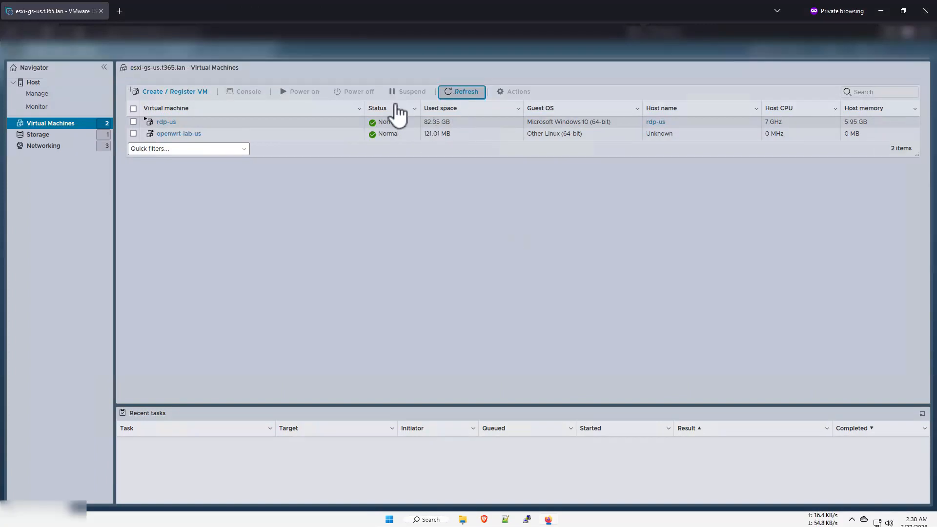
{"action": "left_click", "coordinate": [254, 125]}
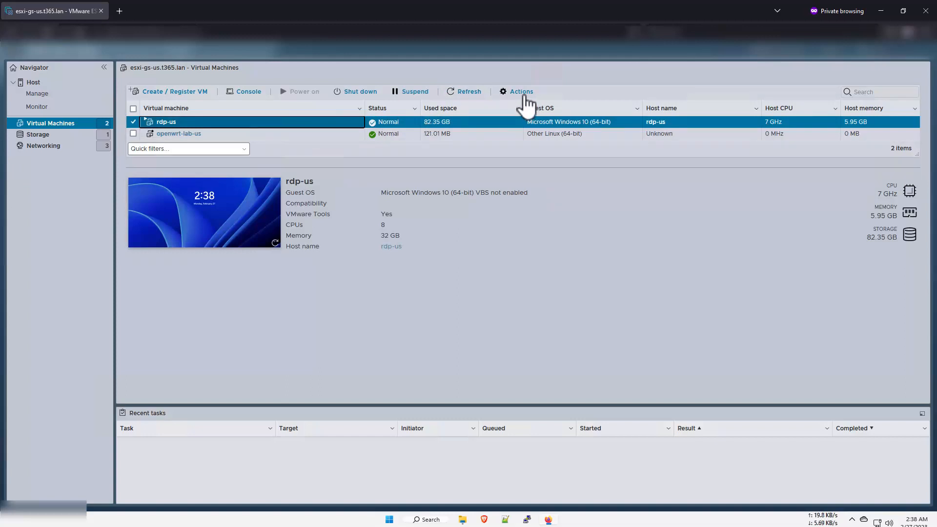
{"action": "left_click", "coordinate": [523, 93]}
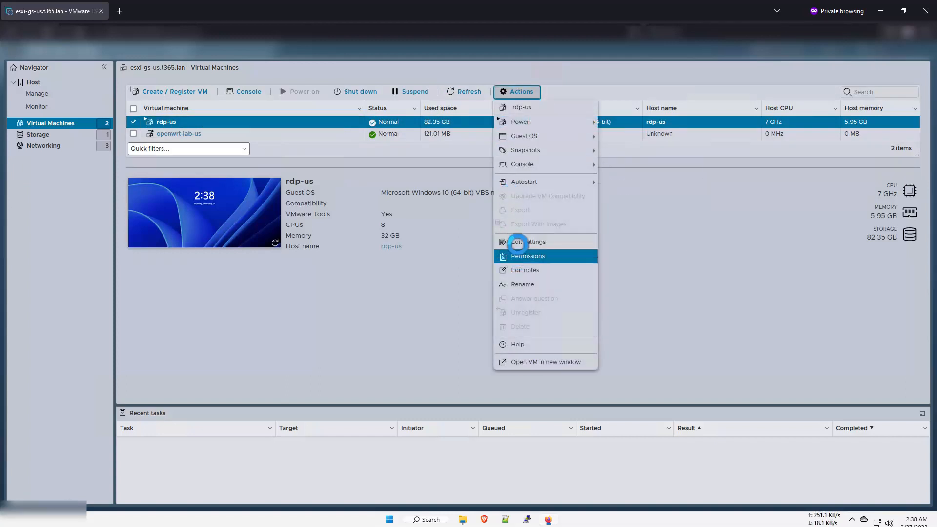
{"action": "left_click", "coordinate": [518, 242]}
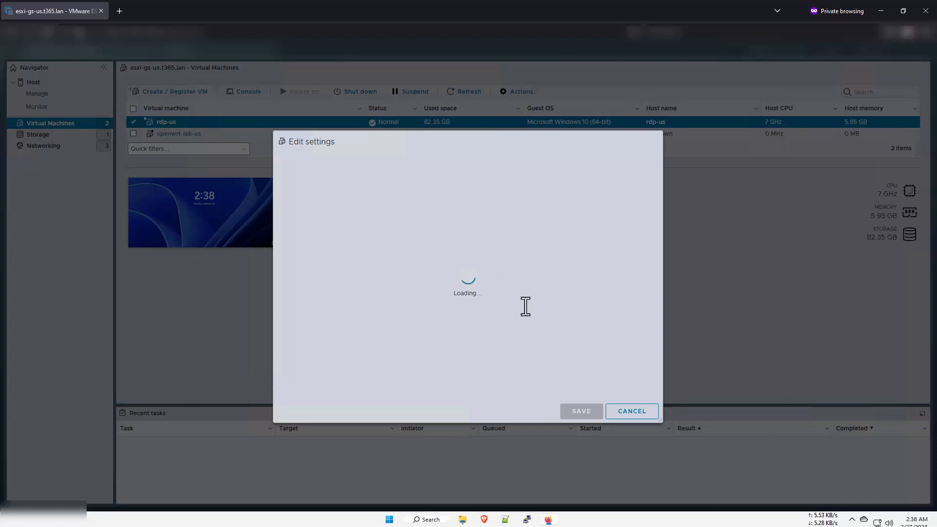
{"action": "left_click", "coordinate": [636, 411]}
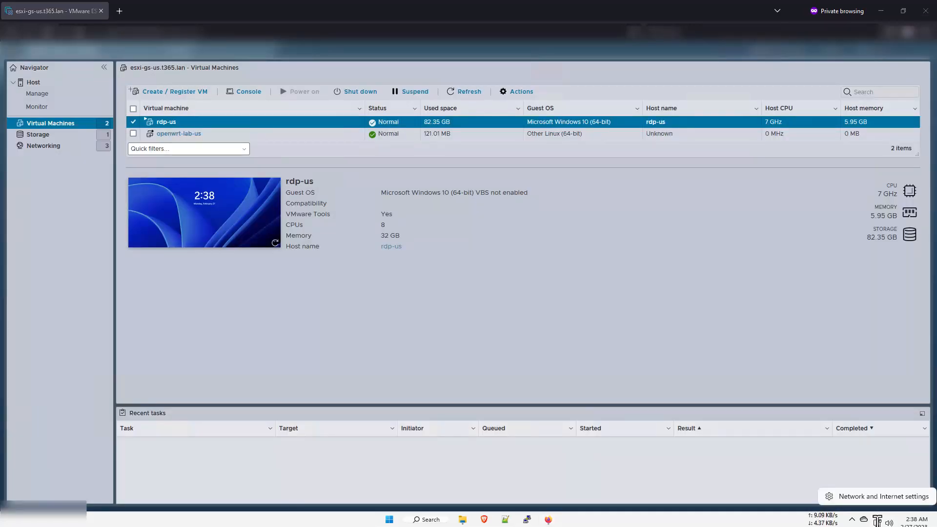
Step: Open the Windows Network Connections list through the advanced network settings, and close the Settings window
{"action": "left_click", "coordinate": [878, 498]}
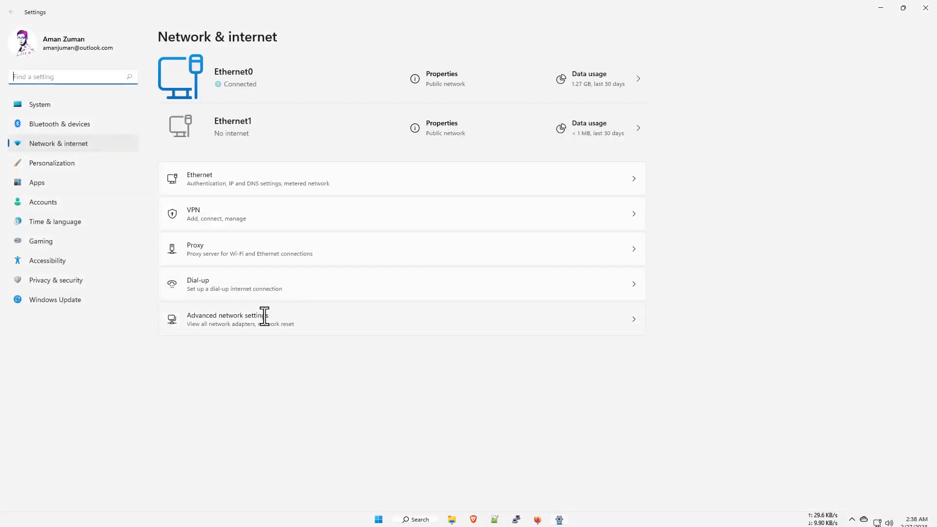
{"action": "left_click", "coordinate": [264, 316]}
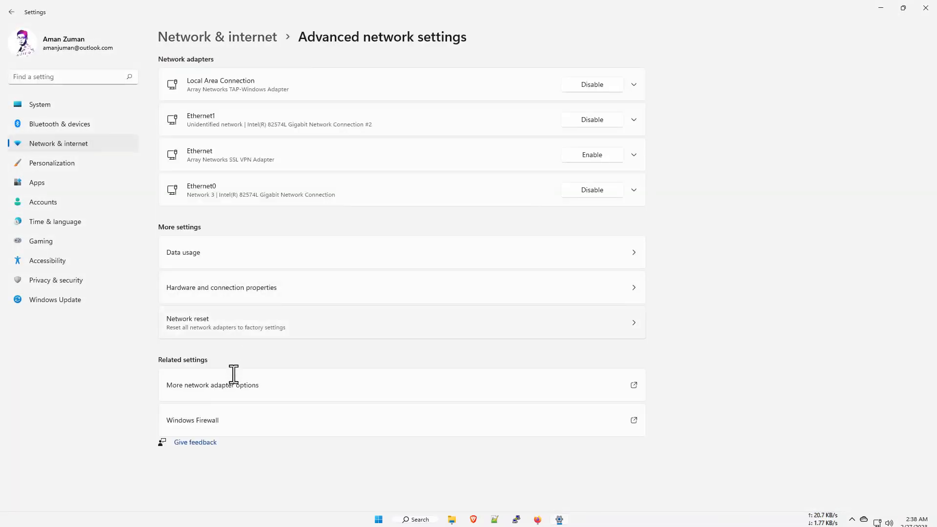
{"action": "left_click", "coordinate": [256, 386]}
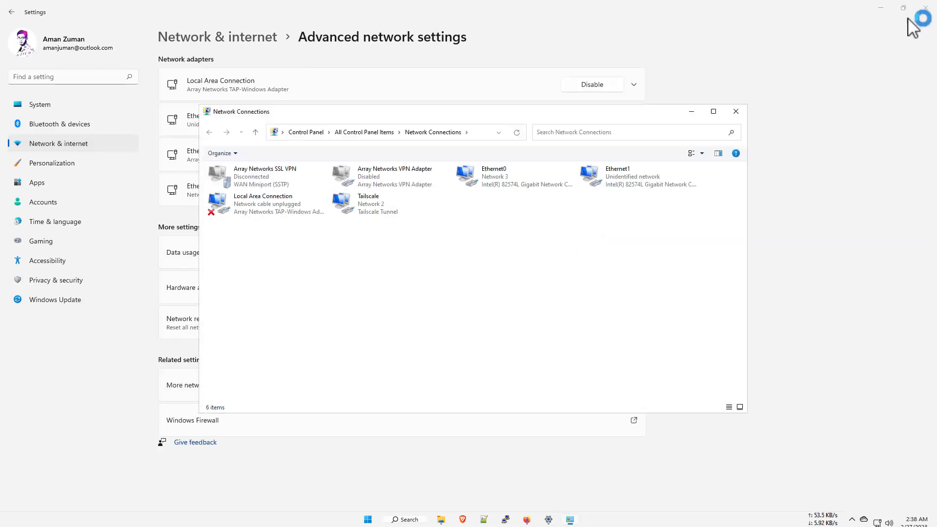
{"action": "left_click", "coordinate": [926, 8]}
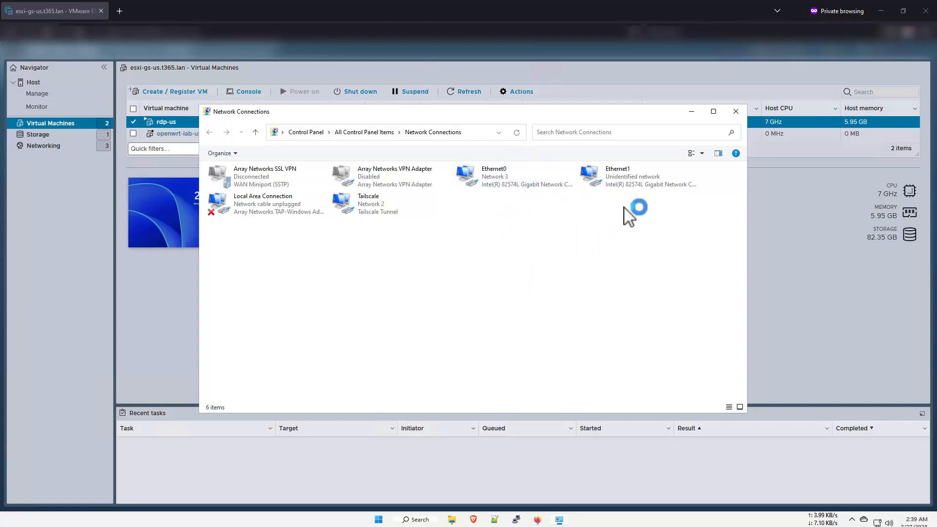
Step: Set Ethernet1's IPv4 properties to obtain the IP address and DNS server automatically, and close the Tailscale login page
{"action": "right_click", "coordinate": [621, 184]}
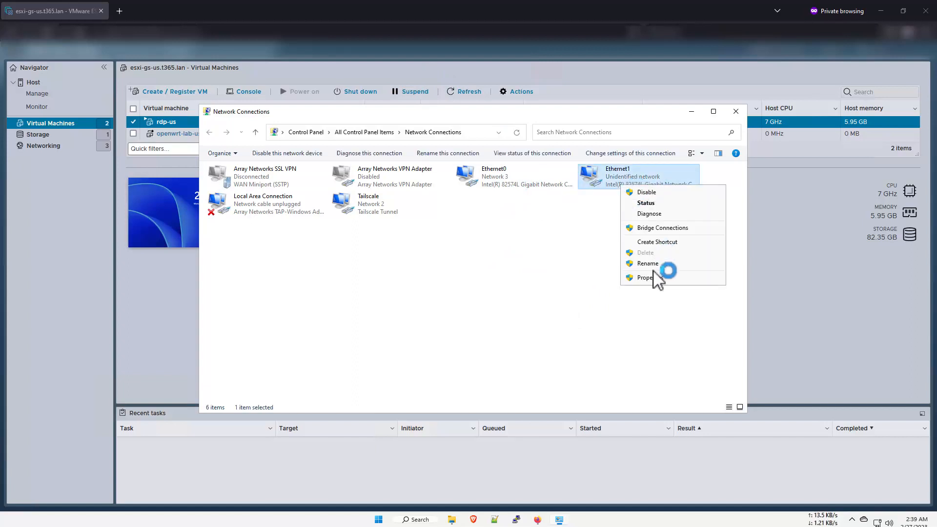
{"action": "left_click", "coordinate": [593, 305]}
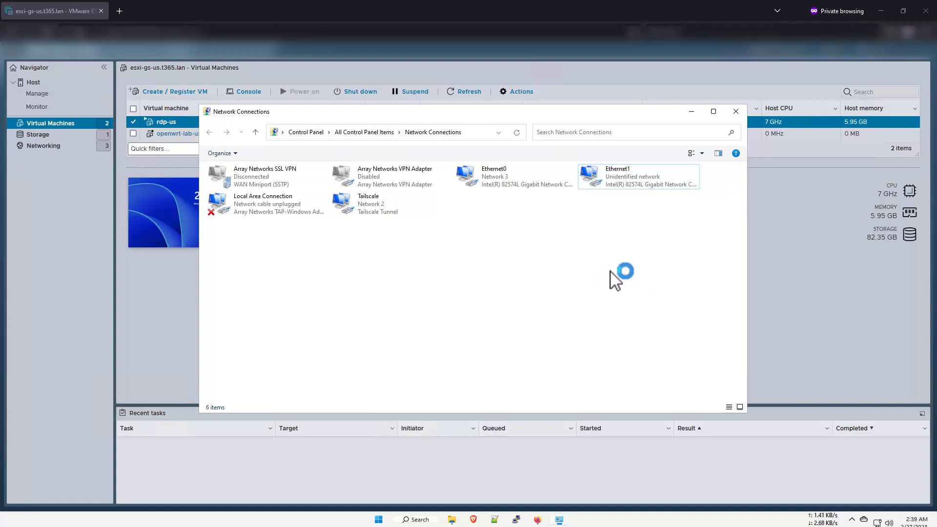
{"action": "right_click", "coordinate": [637, 185]}
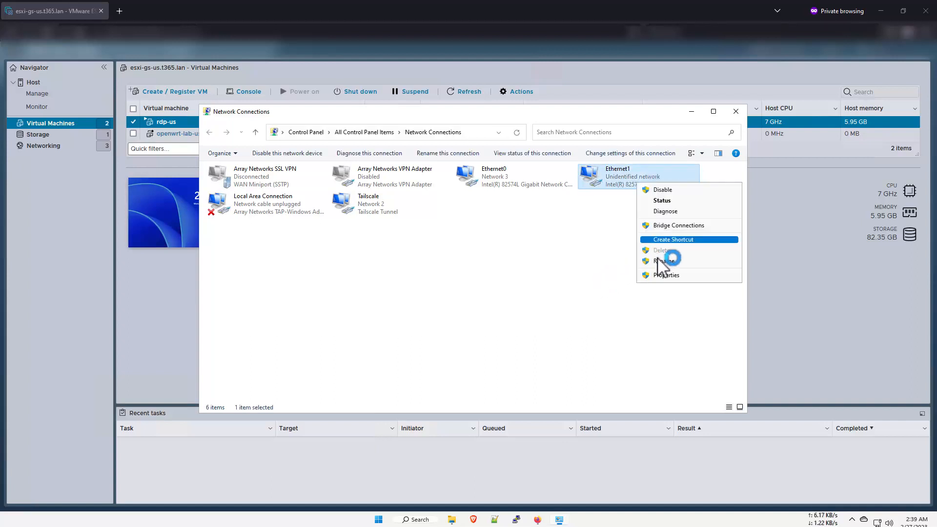
{"action": "left_click", "coordinate": [671, 273]}
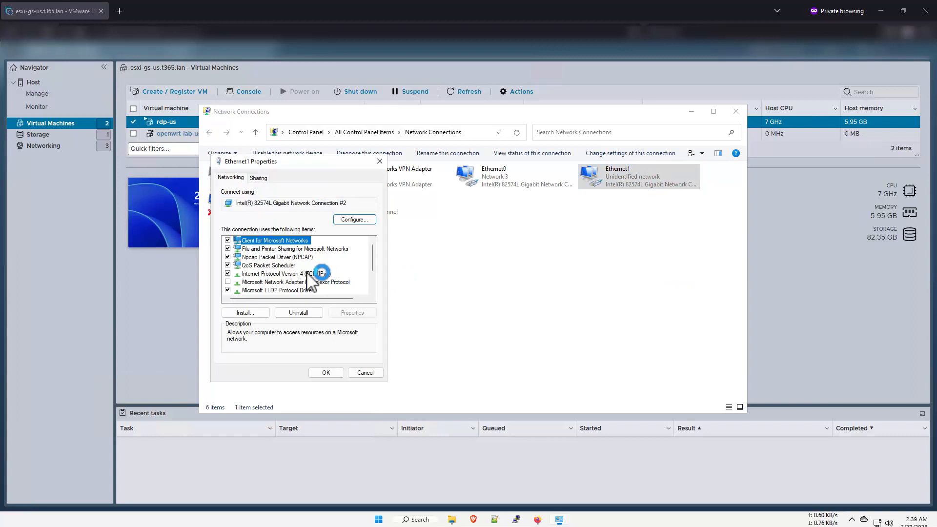
{"action": "double_click", "coordinate": [273, 274]}
{"action": "left_click", "coordinate": [293, 259]}
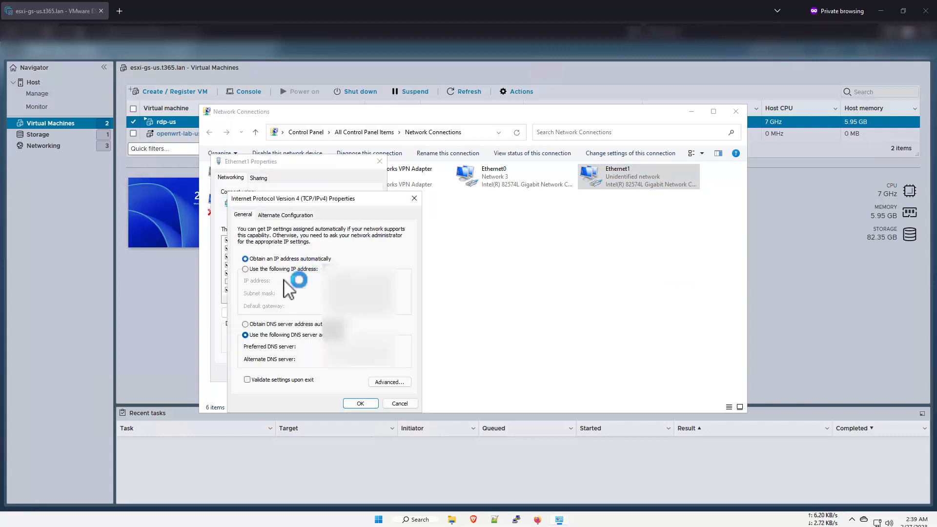
{"action": "left_click", "coordinate": [285, 324]}
{"action": "left_click", "coordinate": [359, 403]}
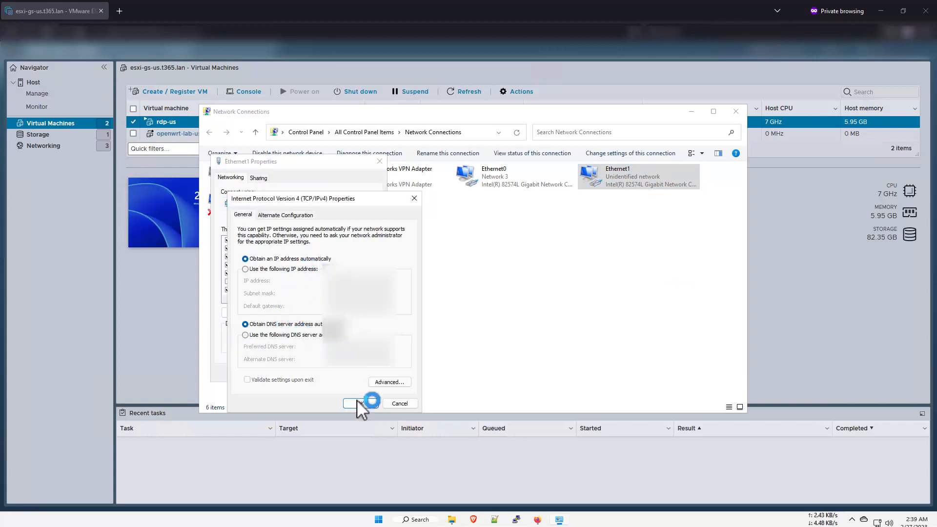
{"action": "left_click", "coordinate": [326, 374]}
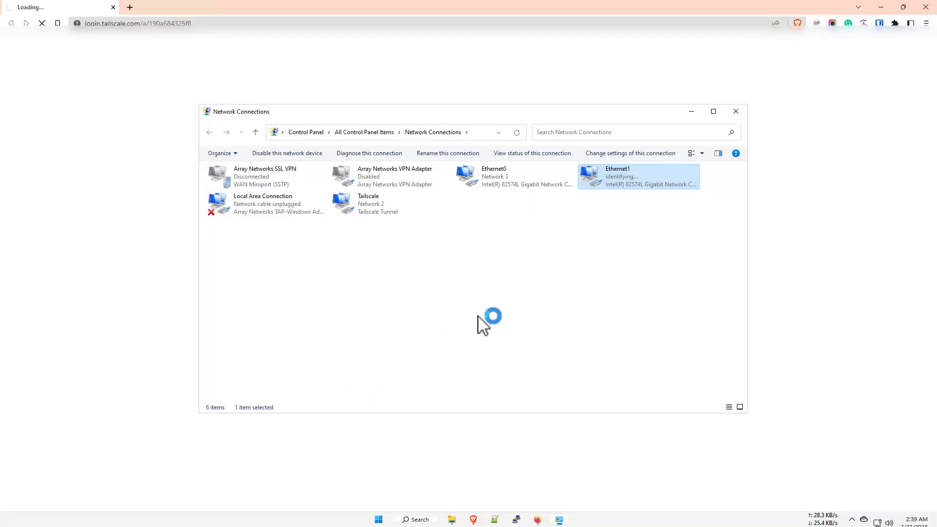
{"action": "left_click", "coordinate": [113, 7]}
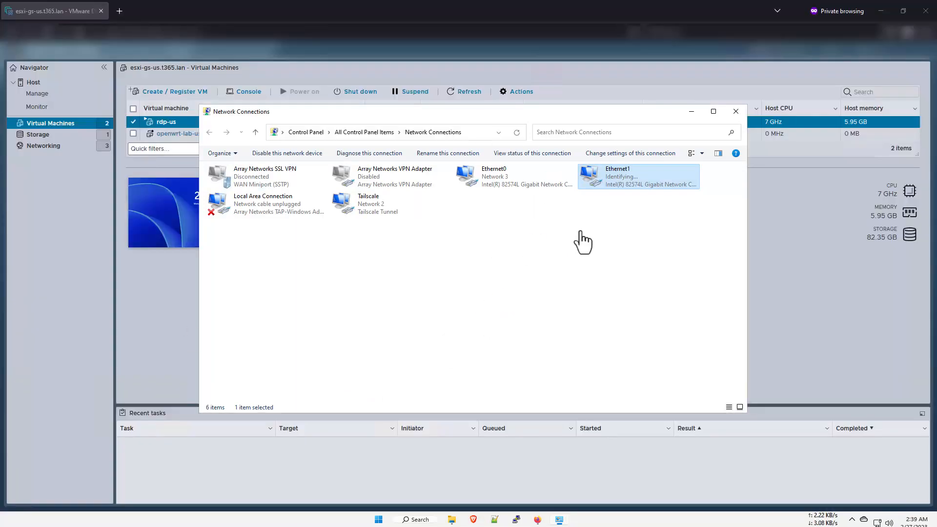
Step: Return to the ESXi virtual machine list, power on openwrt-lab-us and activate the shell prompt in its console
{"action": "left_click", "coordinate": [610, 216]}
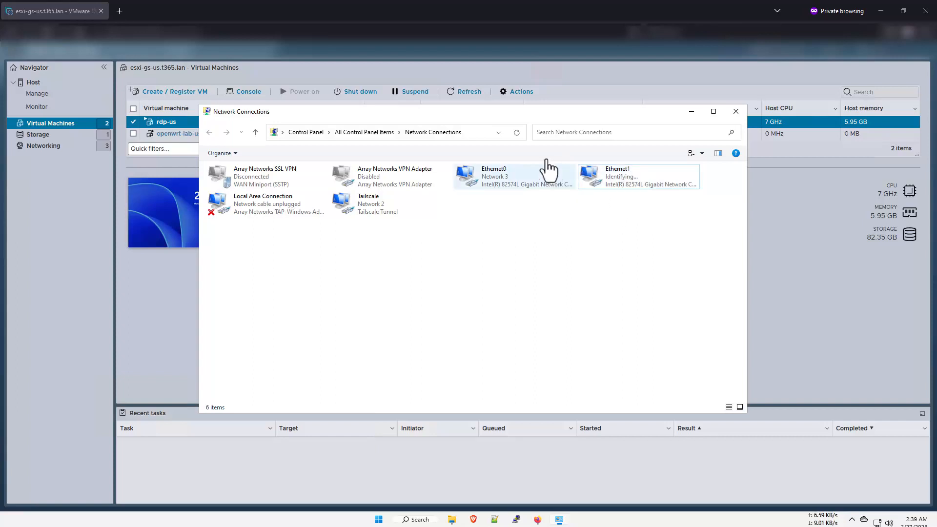
{"action": "left_click", "coordinate": [798, 236]}
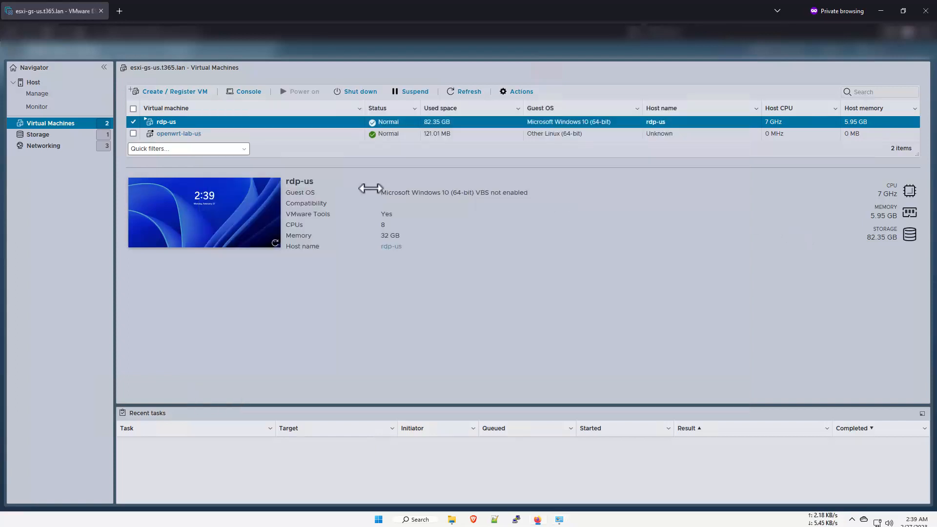
{"action": "left_click", "coordinate": [317, 133]}
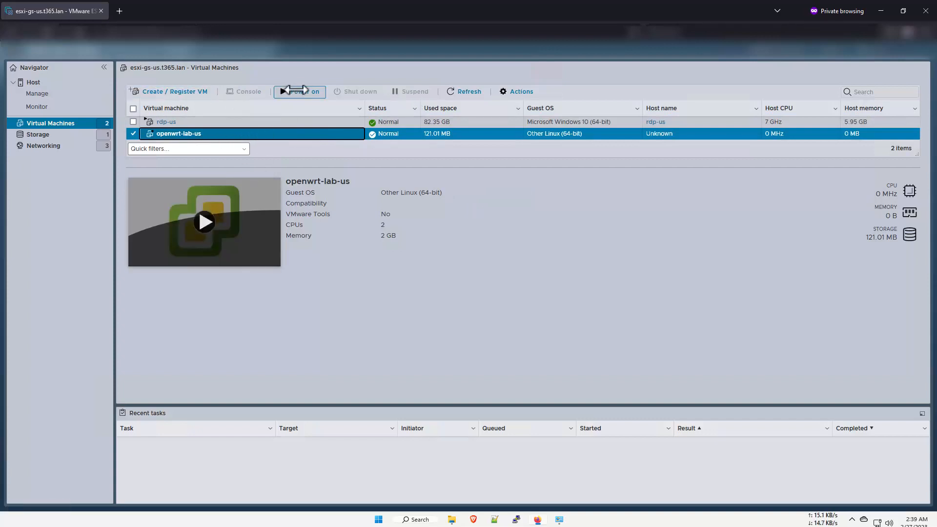
{"action": "left_click", "coordinate": [296, 91]}
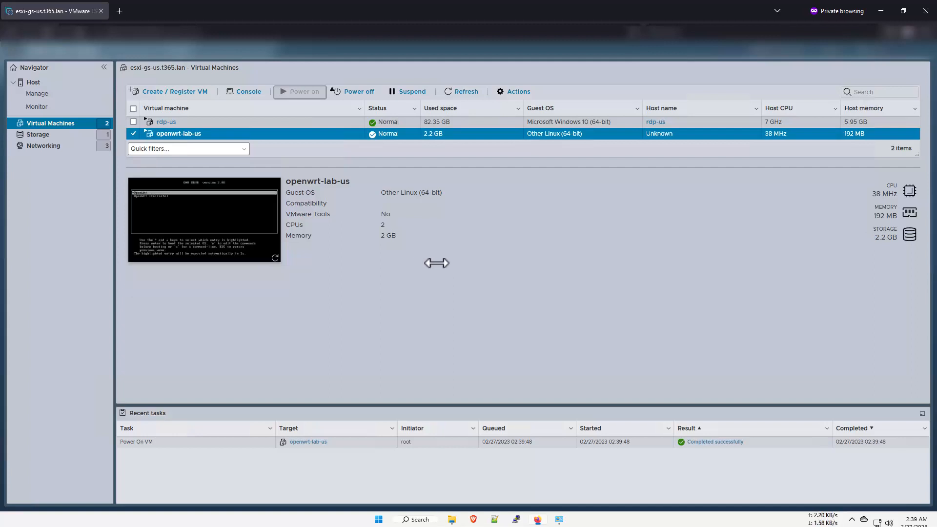
{"action": "left_click", "coordinate": [253, 226]}
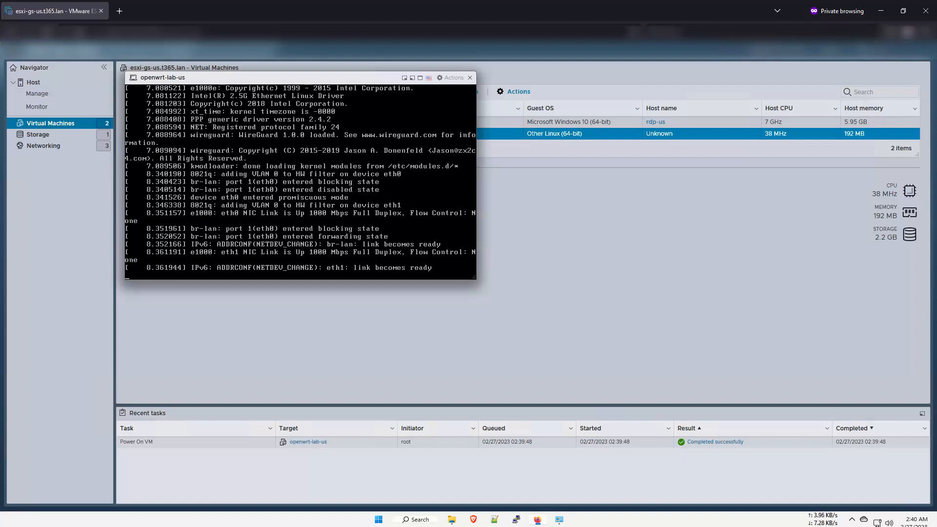
{"action": "key", "text": "Return"}
{"action": "key", "text": "Return"}
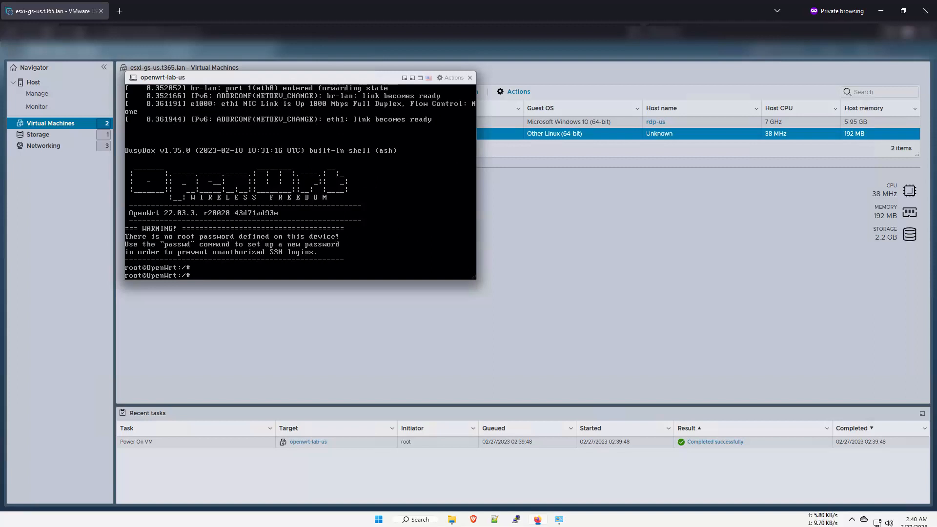
Step: Switch back to the Network Connections window and refresh it to check the status of Ethernet1
{"action": "left_click", "coordinate": [560, 519]}
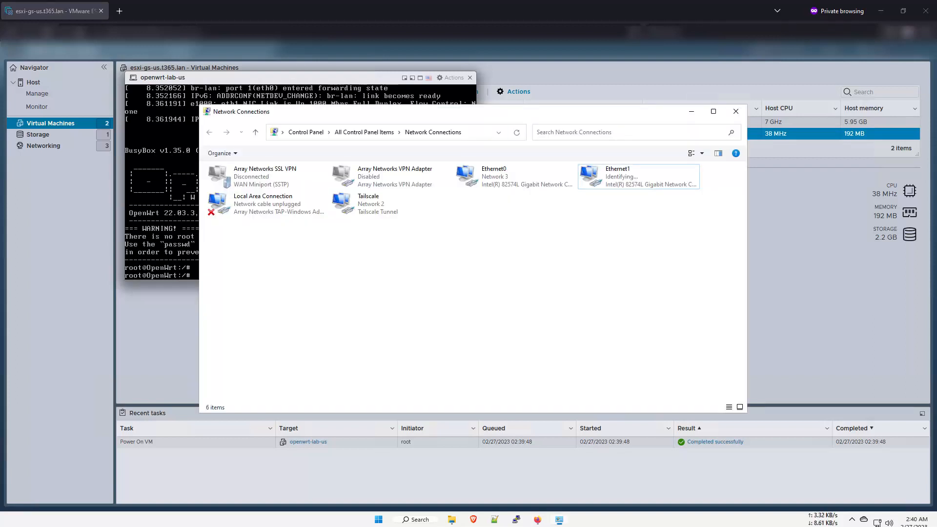
{"action": "left_click", "coordinate": [517, 133]}
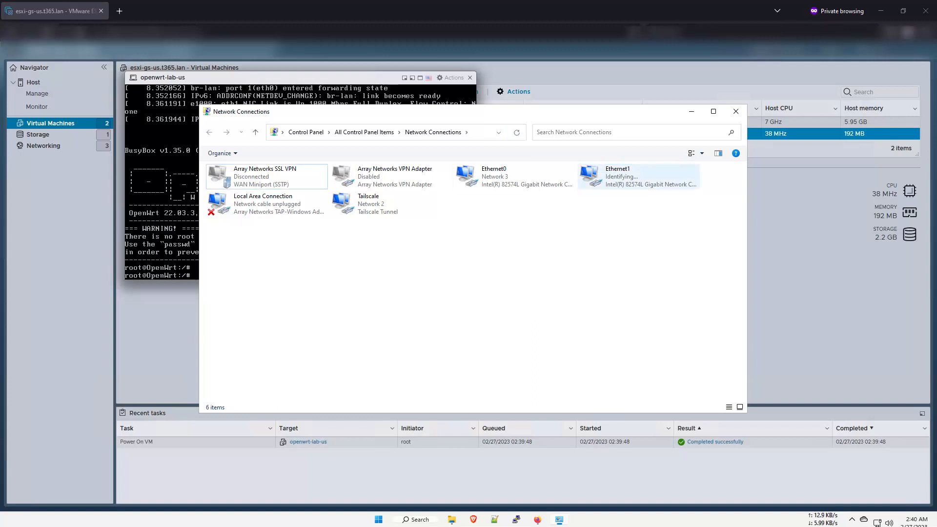
Step: Disable the Ethernet1 adapter and enable it again
{"action": "right_click", "coordinate": [619, 179]}
{"action": "left_click", "coordinate": [635, 189]}
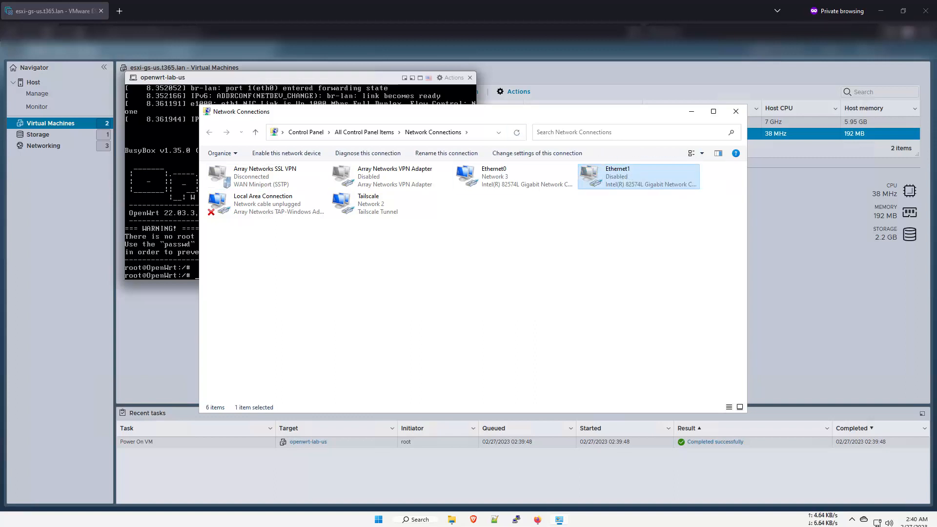
{"action": "right_click", "coordinate": [629, 177]}
{"action": "left_click", "coordinate": [646, 185]}
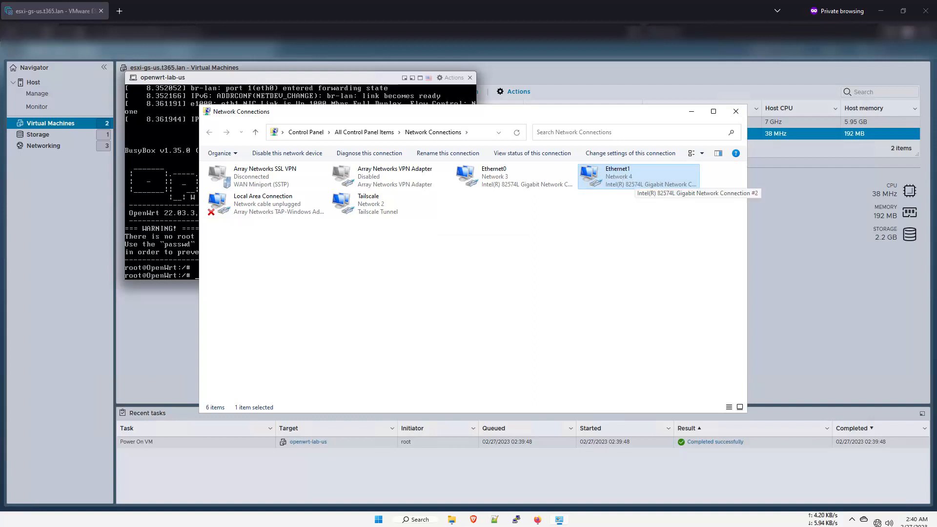
Step: Check Ethernet1's status and network connection details for its assigned IPv4 settings, and close the Network Connections window
{"action": "right_click", "coordinate": [633, 180]}
{"action": "left_click", "coordinate": [649, 196]}
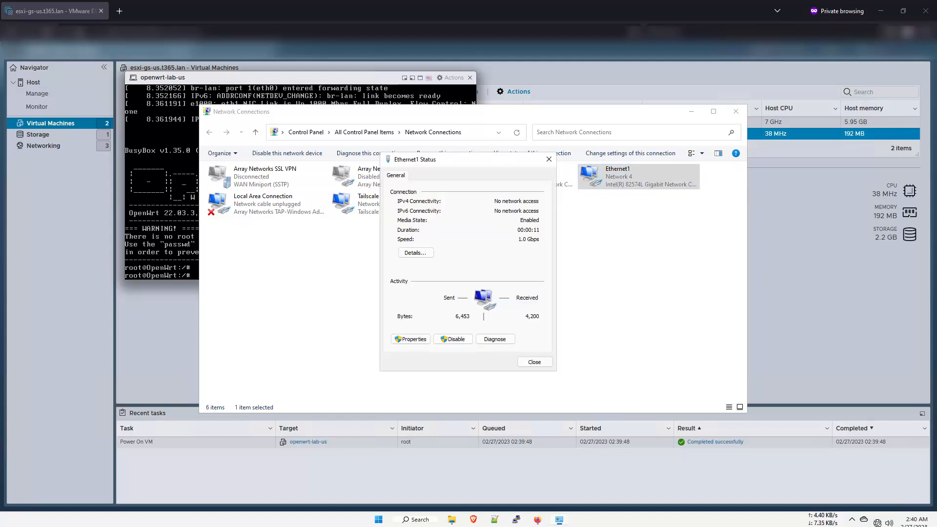
{"action": "left_click", "coordinate": [416, 253]}
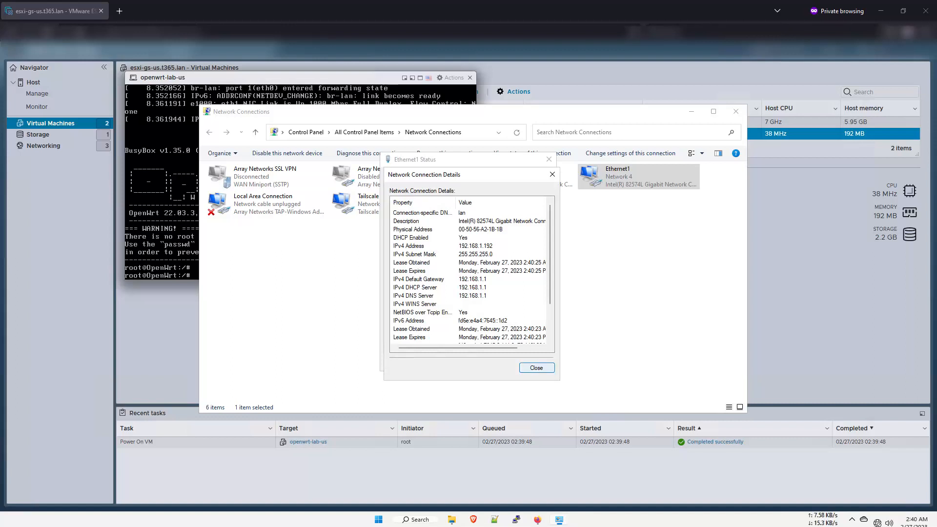
{"action": "left_click", "coordinate": [537, 368]}
{"action": "left_click", "coordinate": [535, 361]}
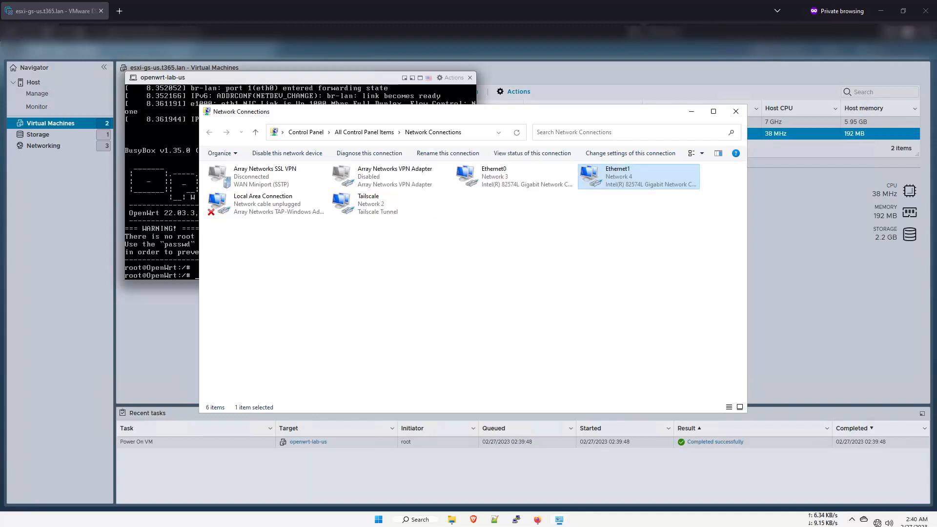
{"action": "left_click", "coordinate": [737, 111]}
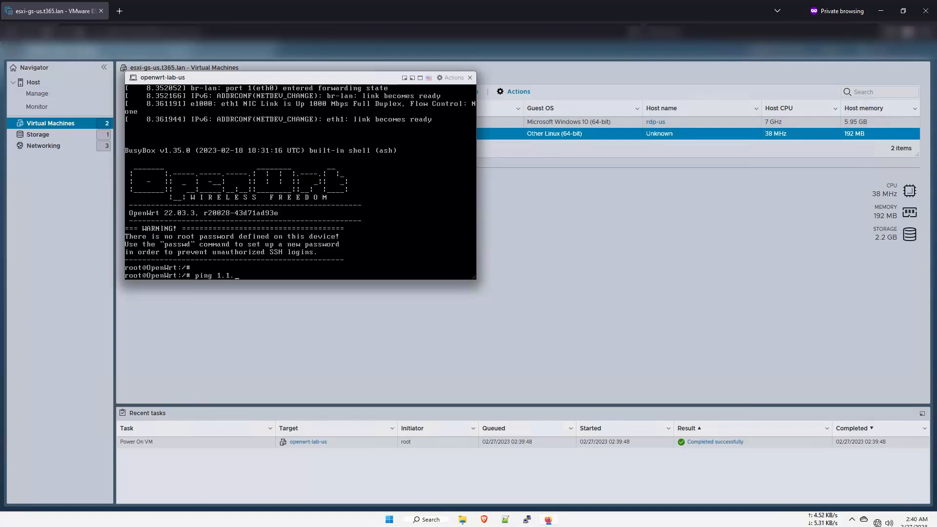
Step: Ping 1.1.1.1 from the OpenWrt shell in the VM console, and close the console
{"action": "type", "text": "1.1"}
{"action": "key", "text": "Return"}
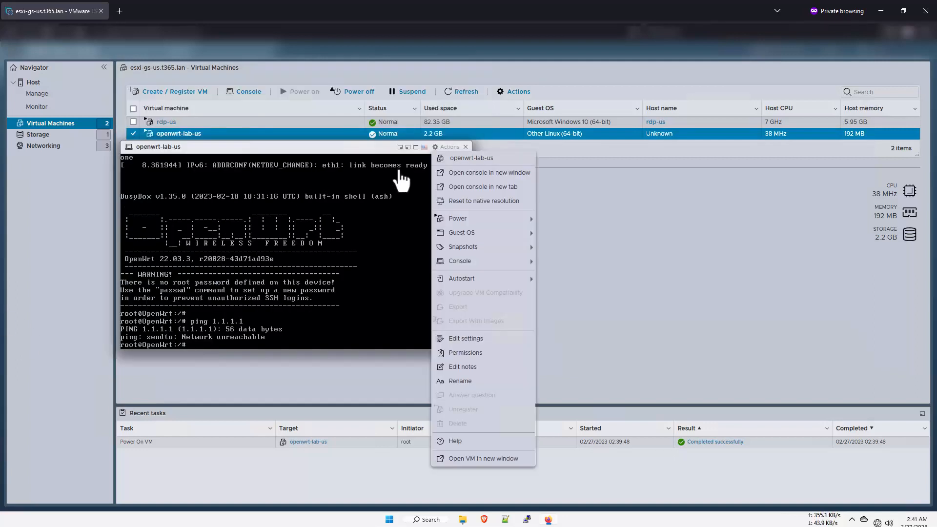
{"action": "left_click", "coordinate": [467, 148]}
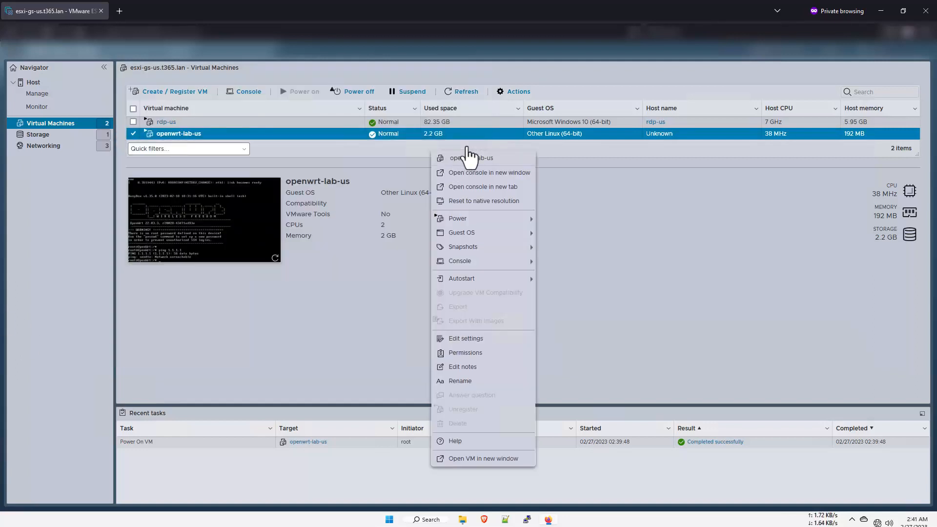
{"action": "left_click", "coordinate": [608, 227]}
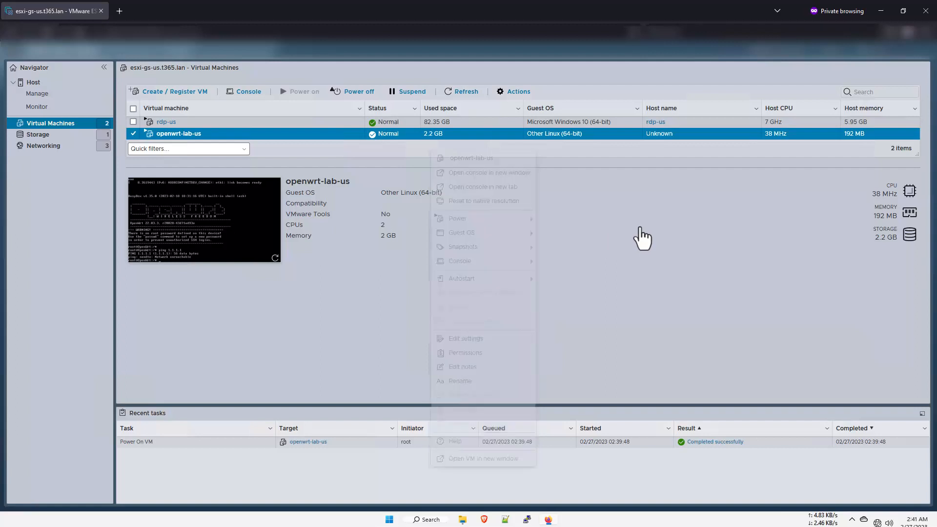
Step: Log out of the ESXi host client and close the browser window
{"action": "left_click", "coordinate": [802, 54]}
{"action": "left_click", "coordinate": [744, 114]}
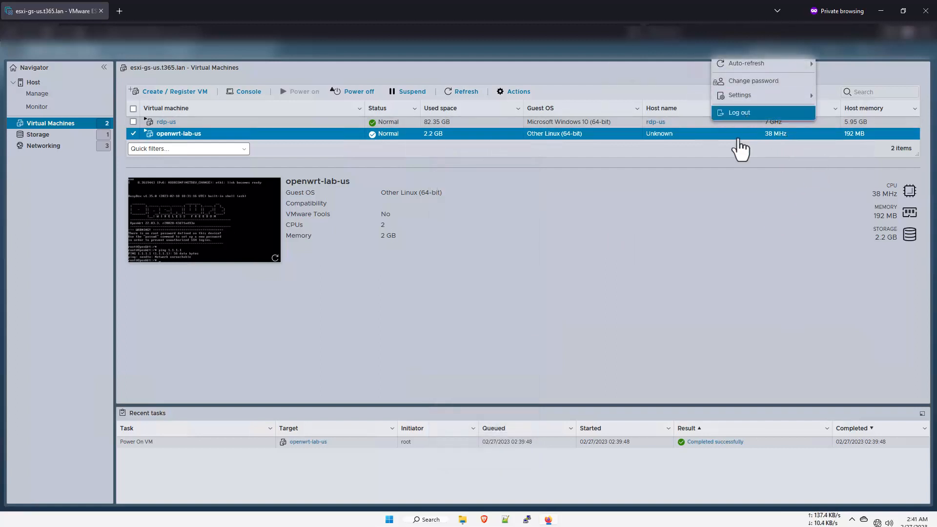
{"action": "left_click", "coordinate": [925, 11]}
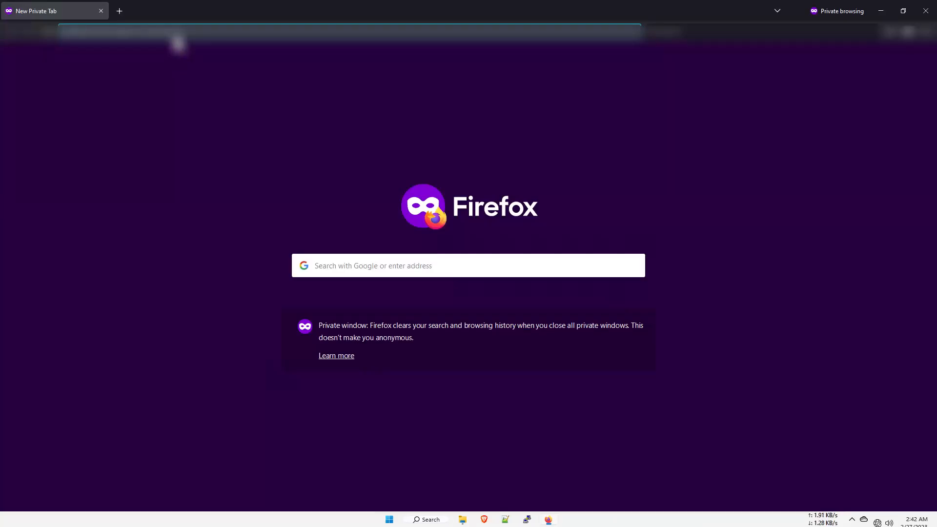
Step: Open 192.168.1.1 in a private browser window and log in to LuCI as root with an empty password
{"action": "type", "text": "192"}
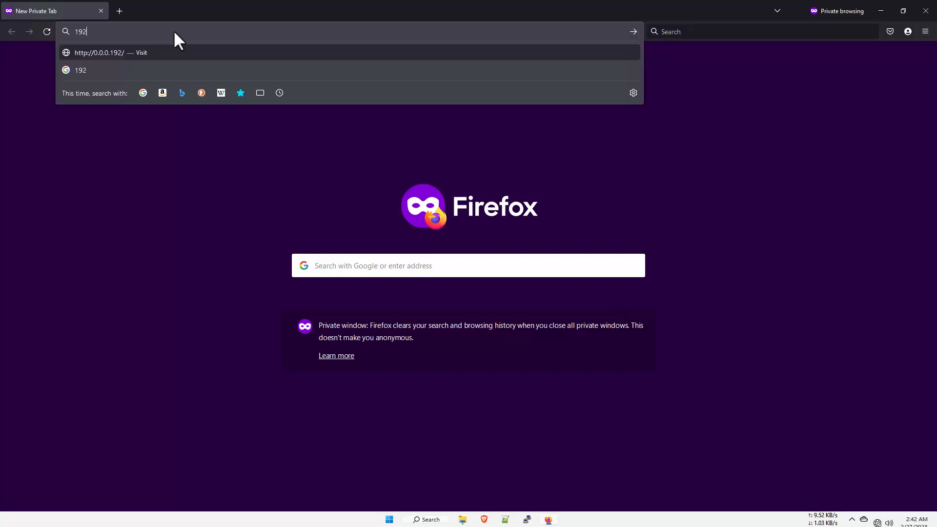
{"action": "type", "text": ".1268.1.1"}
{"action": "key", "text": "Return"}
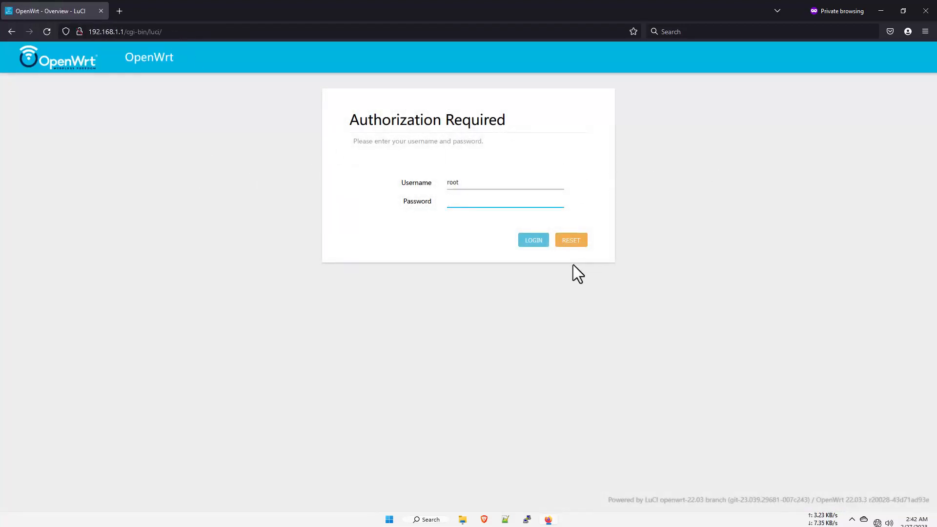
{"action": "left_click", "coordinate": [541, 244]}
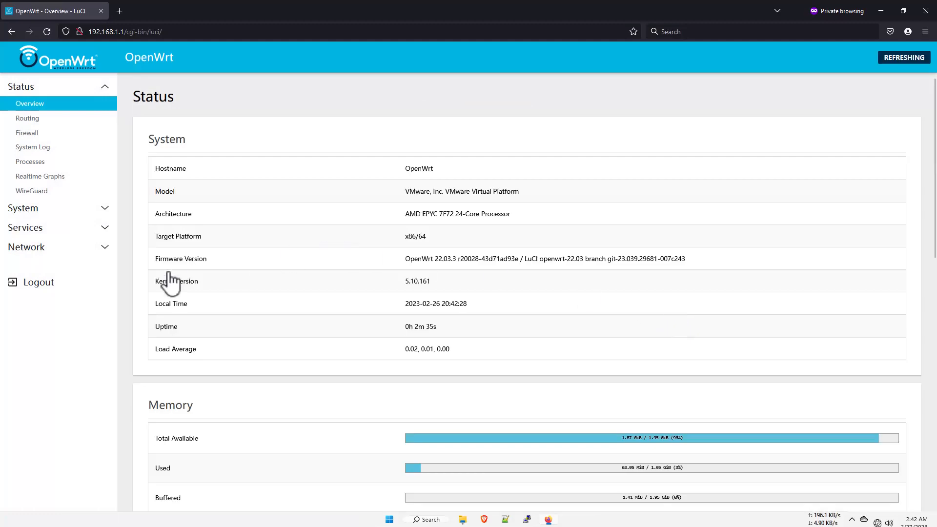
Step: Open the WAN interface for editing in OpenWrt's network interfaces and switch its protocol to Static address
{"action": "left_click", "coordinate": [47, 251]}
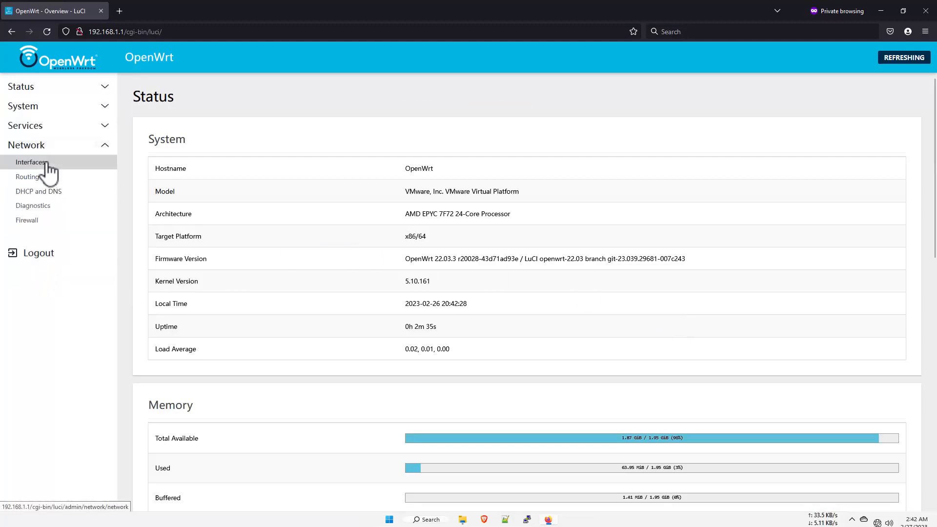
{"action": "left_click", "coordinate": [43, 163]}
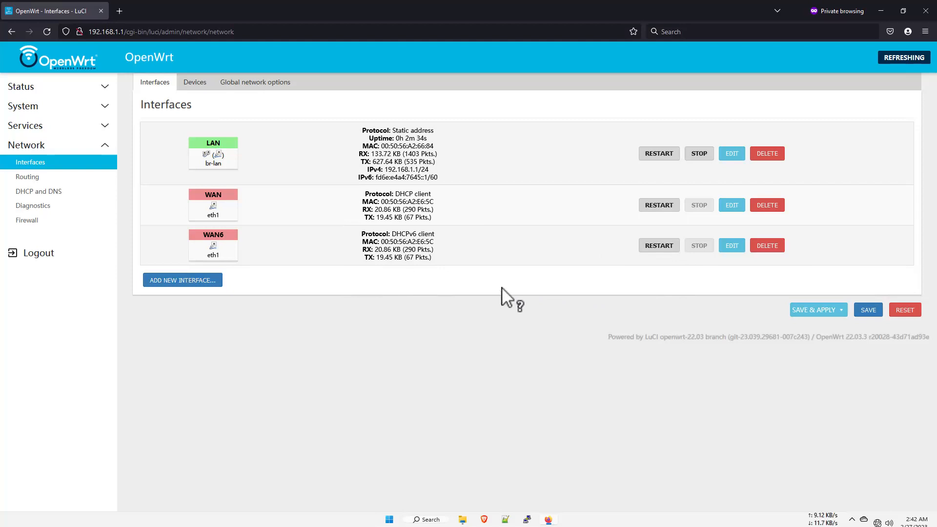
{"action": "left_click", "coordinate": [739, 209]}
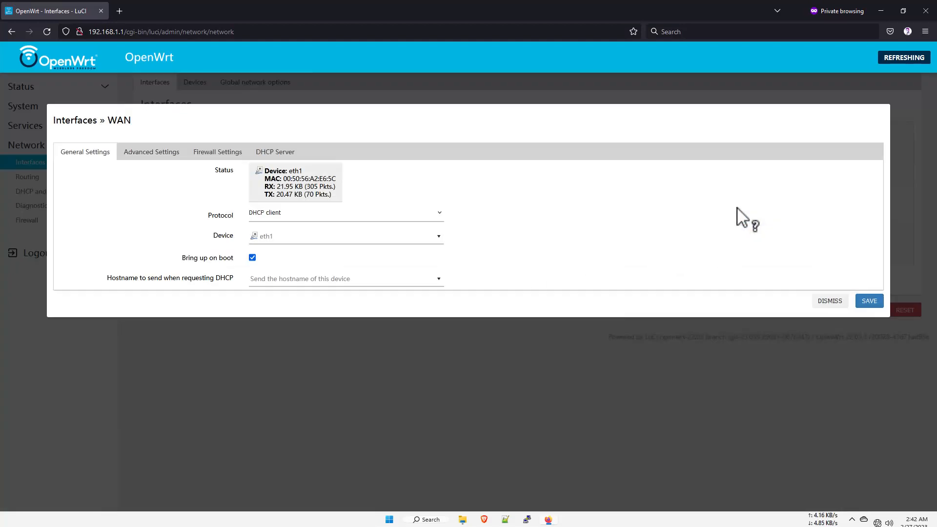
{"action": "left_click", "coordinate": [278, 215]}
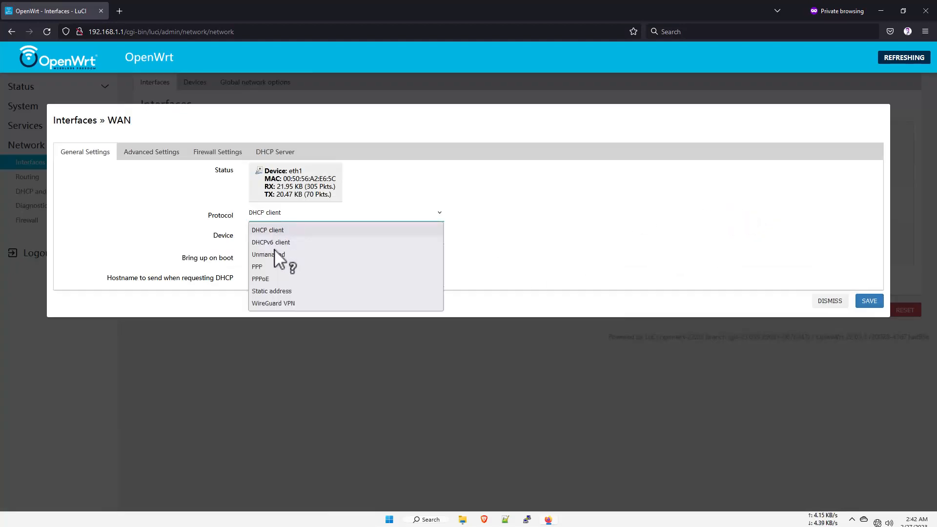
{"action": "left_click", "coordinate": [273, 291]}
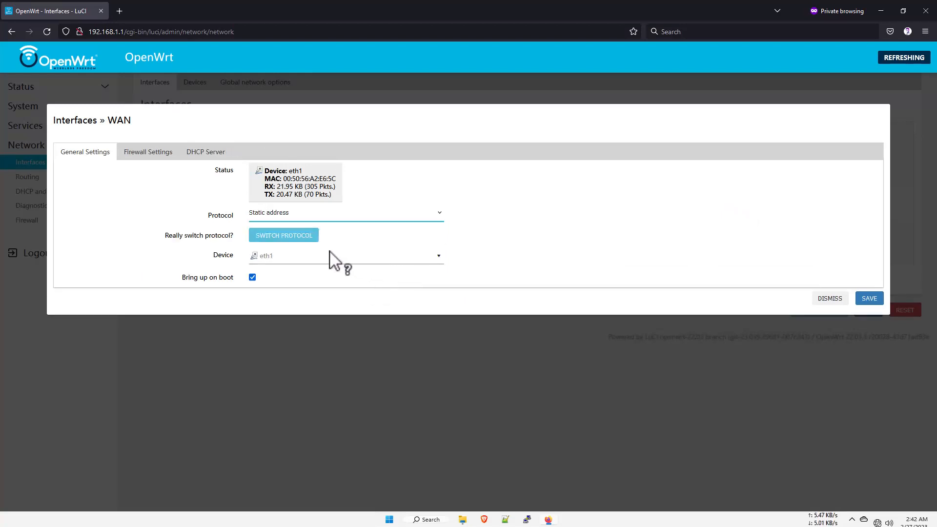
{"action": "left_click", "coordinate": [283, 240]}
Step: Set the WAN's IPv4 address to 52.117.101.164, netmask to 255.255.255.224 and gateway to 52.117.101.161
{"action": "left_click", "coordinate": [284, 278]}
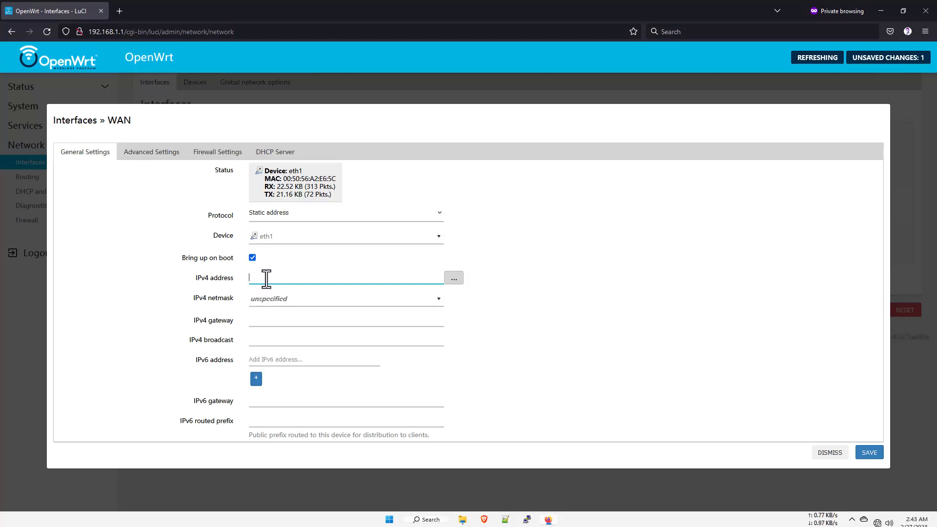
{"action": "type", "text": "52.117.10"}
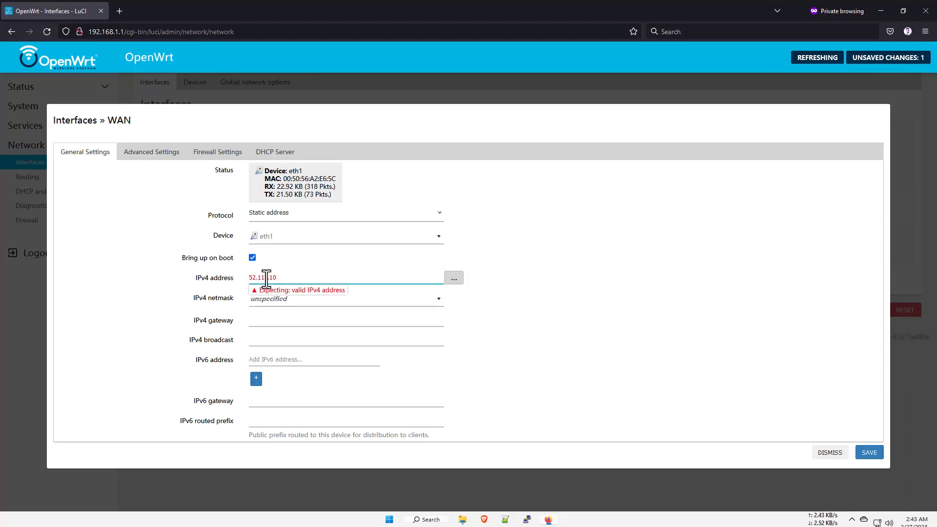
{"action": "type", "text": "1.164"}
{"action": "left_click", "coordinate": [282, 299]}
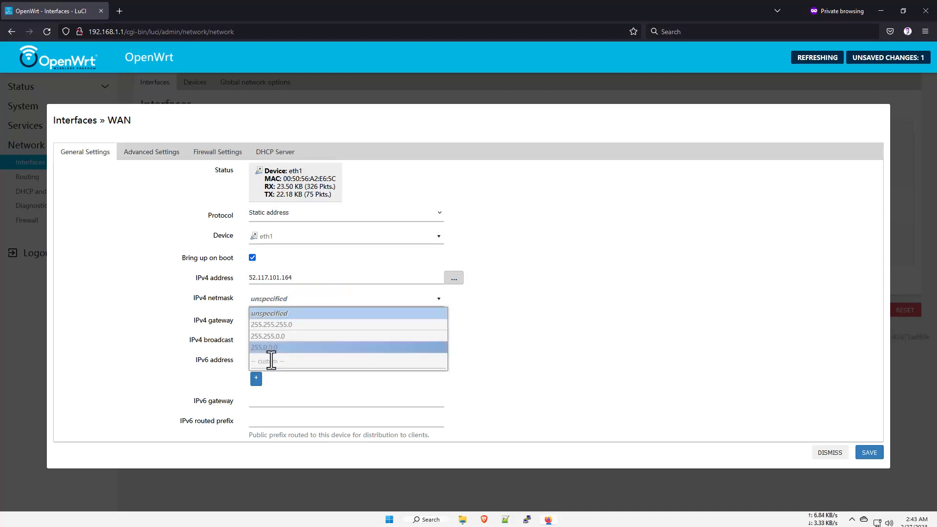
{"action": "type", "text": "255"}
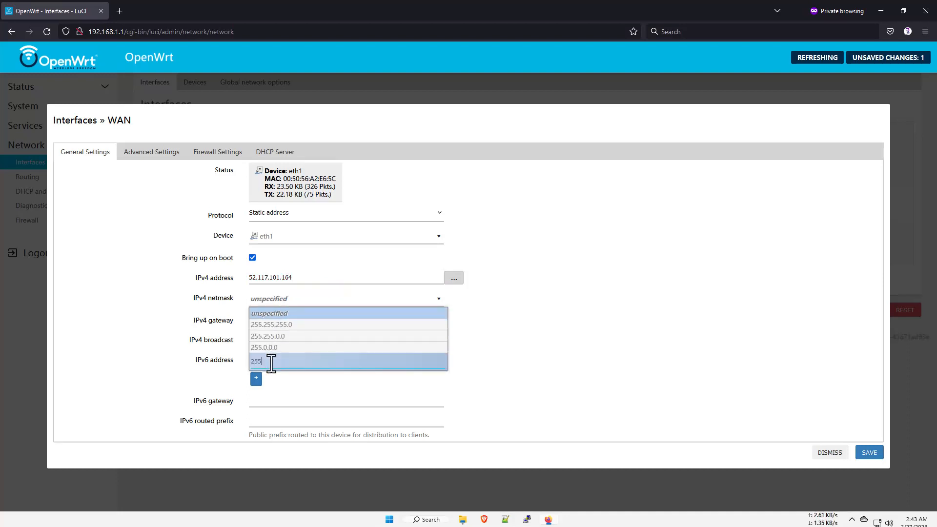
{"action": "type", "text": ".255.255.224"}
{"action": "key", "text": "Return"}
{"action": "left_click", "coordinate": [281, 321]}
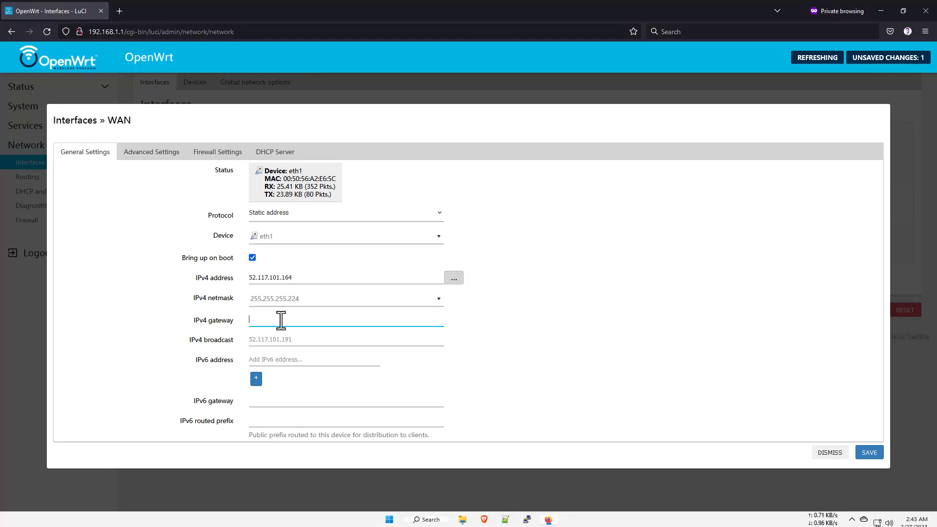
{"action": "type", "text": "2.117.101"}
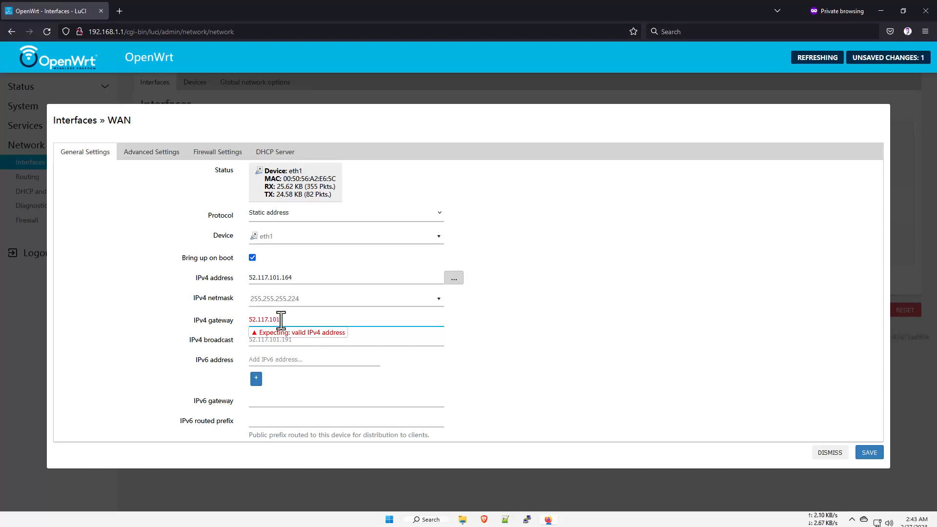
{"action": "type", "text": ".161"}
Step: Add 1.1.1.1 and 1.0.0.1 as custom DNS servers for the WAN interface
{"action": "left_click", "coordinate": [152, 156]}
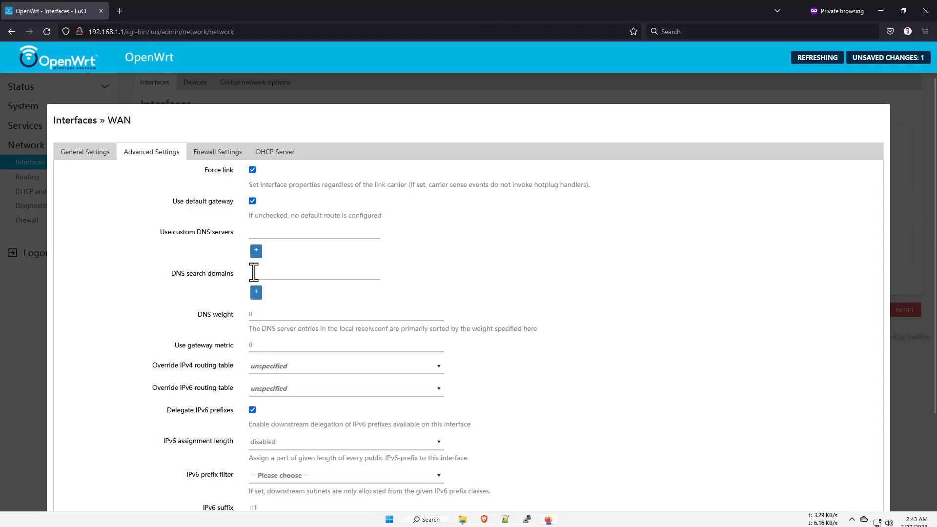
{"action": "left_click", "coordinate": [266, 233]}
{"action": "type", "text": "1.1.1.1"}
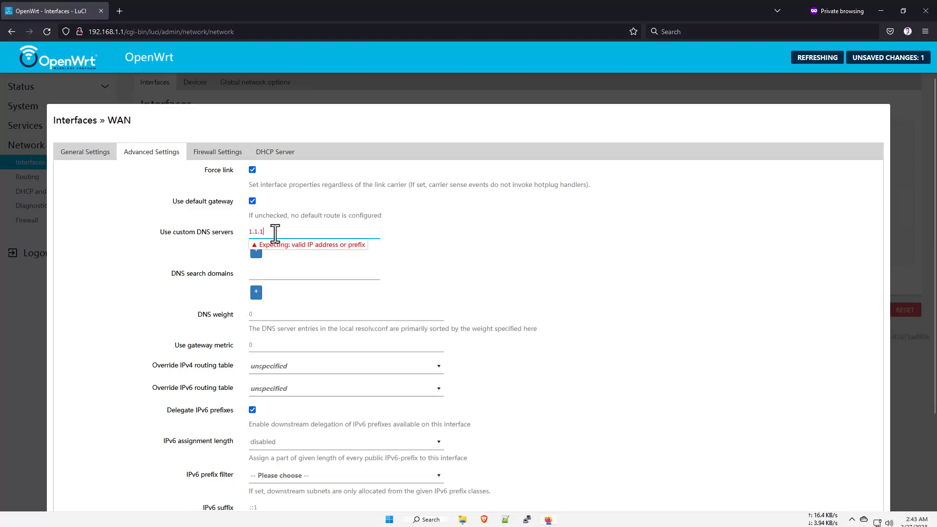
{"action": "left_click", "coordinate": [256, 252]}
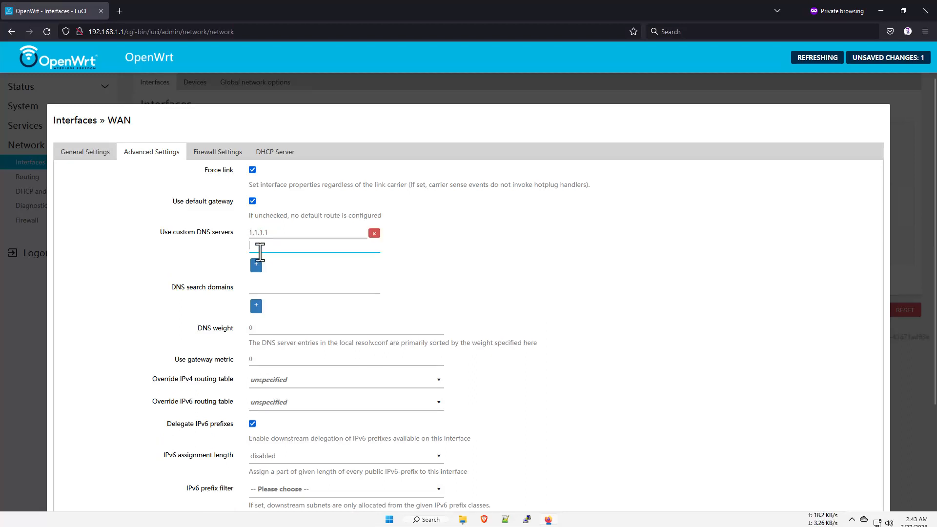
{"action": "type", "text": "1.0.0.1"}
{"action": "left_click", "coordinate": [256, 265]}
Step: Review the WAN interface's firewall zone and its general, advanced and IPv6 DHCP server settings
{"action": "left_click", "coordinate": [224, 151]}
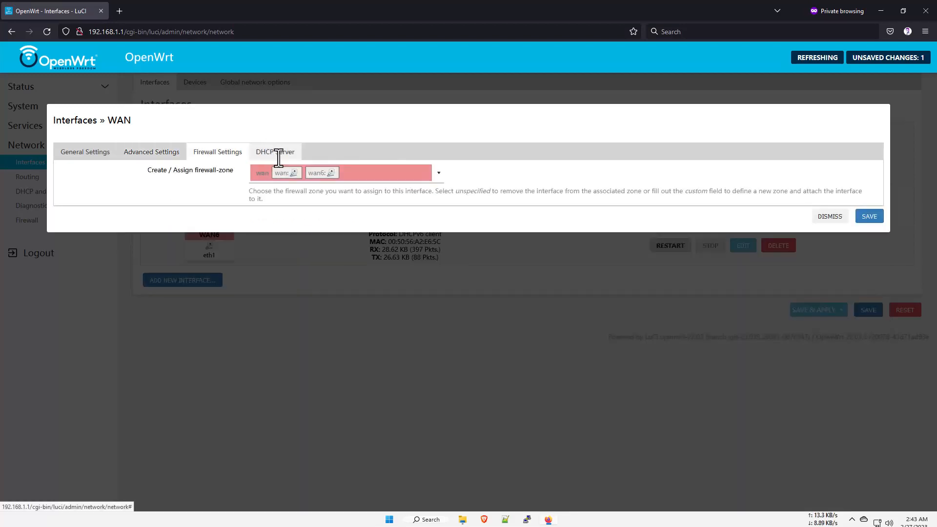
{"action": "left_click", "coordinate": [278, 153]}
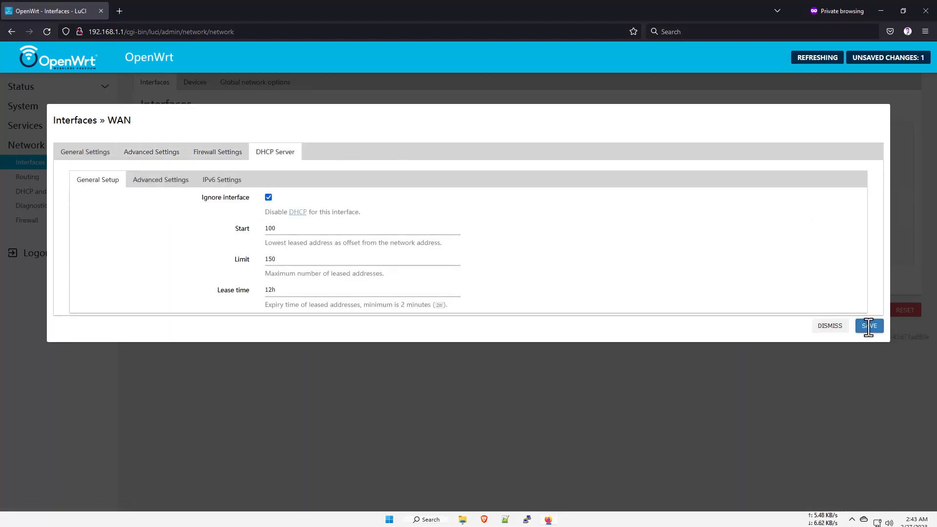
{"action": "left_click", "coordinate": [869, 326]}
{"action": "left_click", "coordinate": [158, 181]}
{"action": "left_click", "coordinate": [212, 181]}
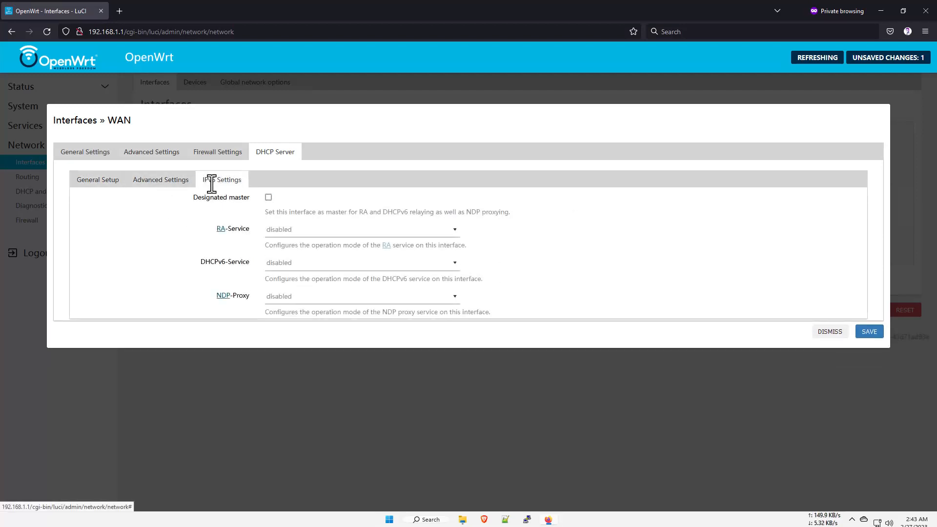
{"action": "left_click", "coordinate": [159, 181]}
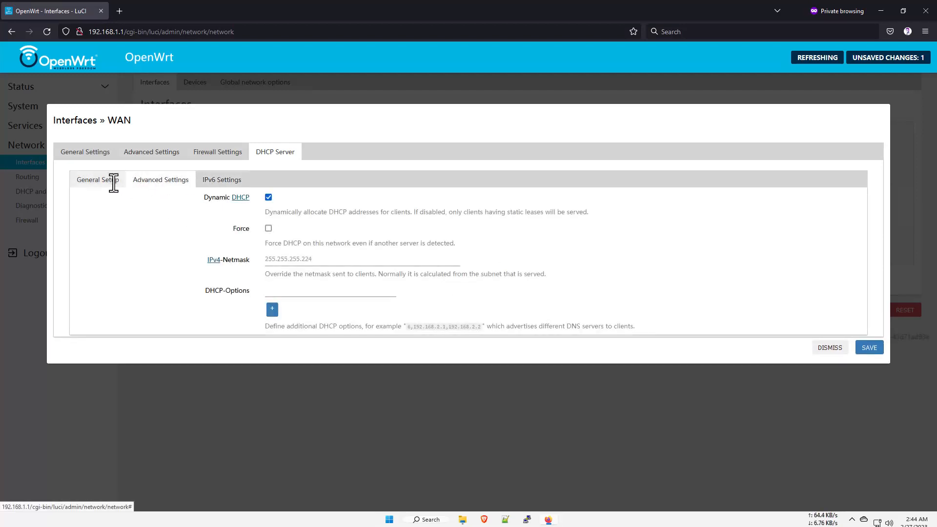
Step: Save the WAN interface settings and apply the pending configuration changes
{"action": "left_click_drag", "start_coordinate": [114, 183], "coordinate": [269, 197]}
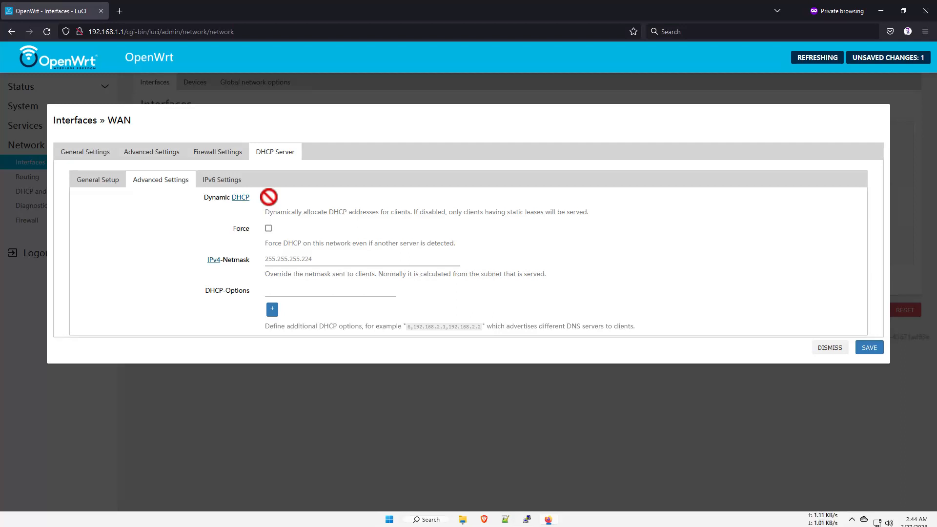
{"action": "left_click_drag", "start_coordinate": [269, 197], "coordinate": [149, 193]}
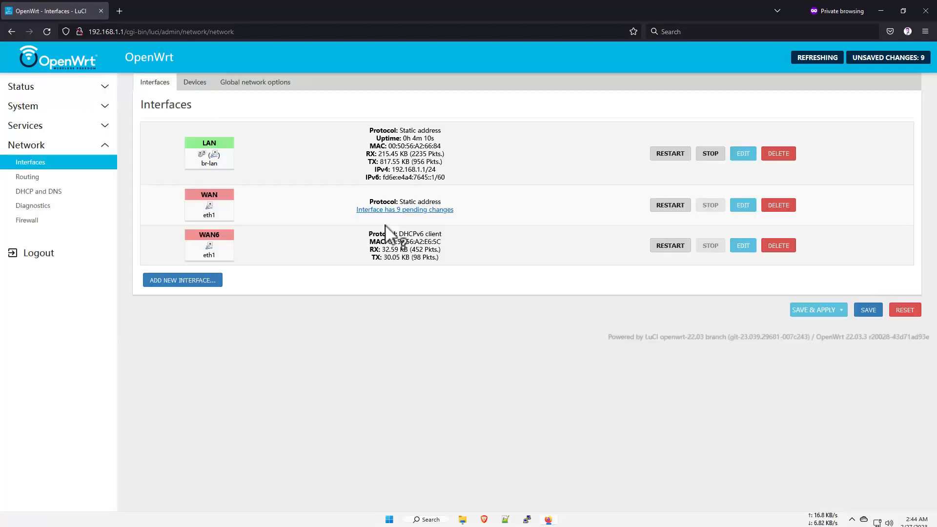
{"action": "left_click", "coordinate": [819, 312]}
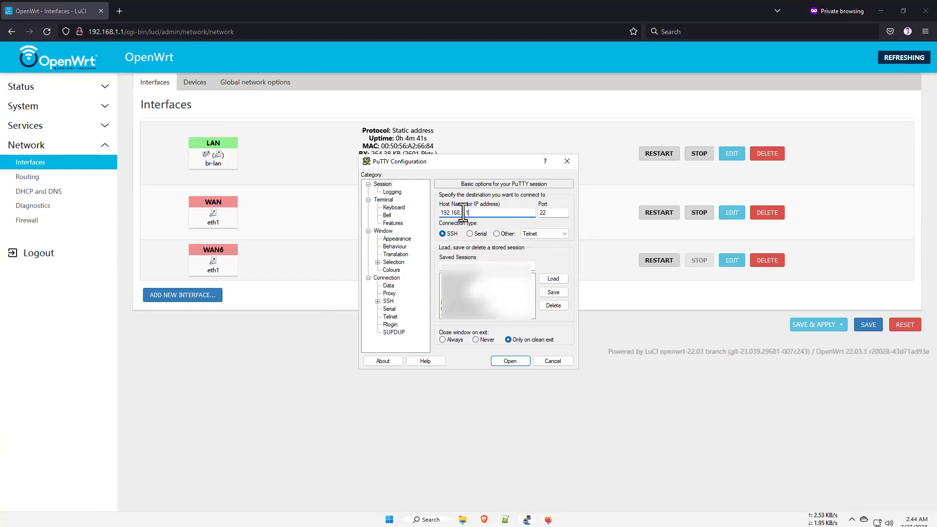
Step: Open an SSH session to the router at 192.168.1.1, trusting its host key for this connection only, and log in as root
{"action": "key", "text": "Return"}
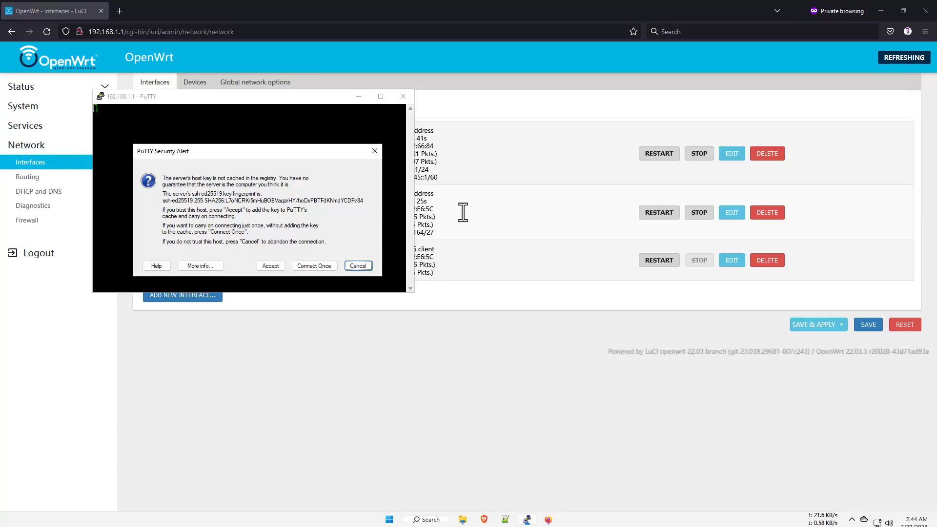
{"action": "left_click", "coordinate": [315, 265]}
{"action": "left_click_drag", "start_coordinate": [272, 97], "coordinate": [548, 284]}
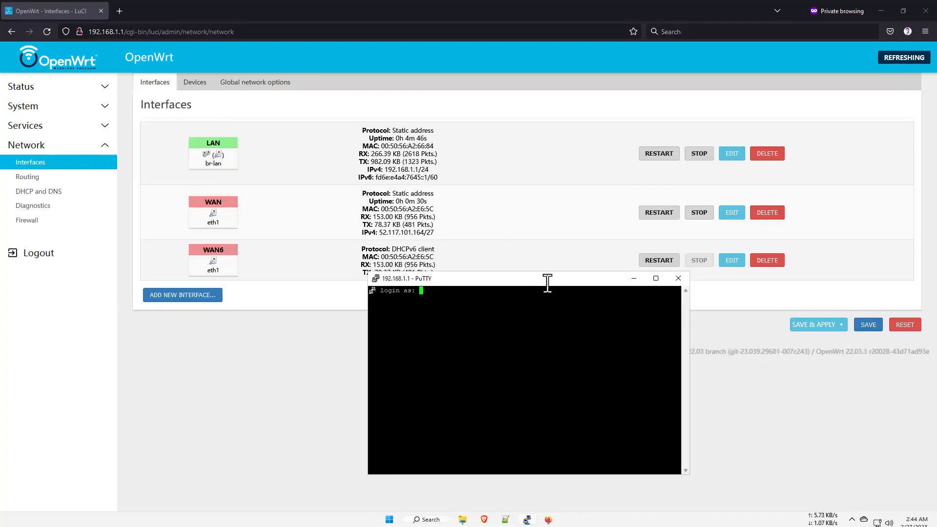
{"action": "type", "text": "root"}
{"action": "key", "text": "Return"}
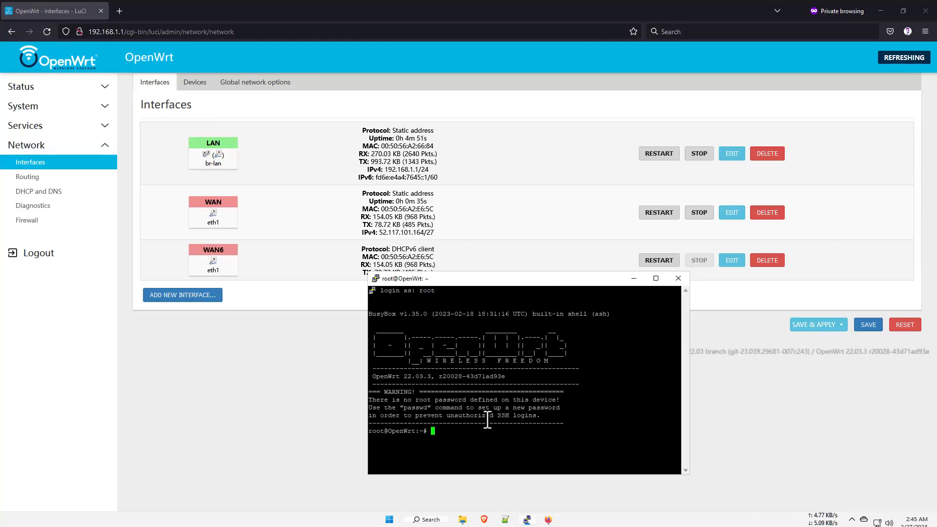
Step: Test the router's internet connection by pinging 1.1.1.1, and refresh its package lists with opkg update
{"action": "type", "text": "ping 1.1.1.1"}
{"action": "key", "text": "Return"}
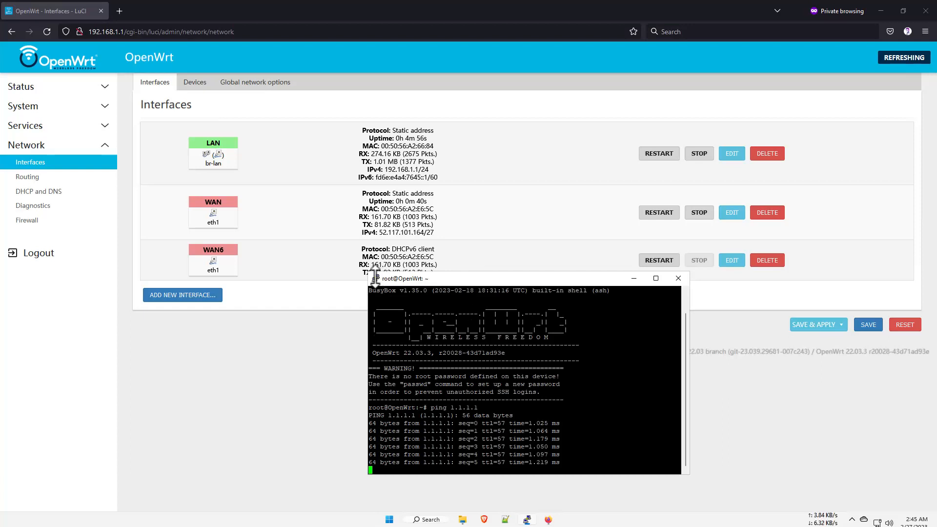
{"action": "left_click_drag", "start_coordinate": [370, 275], "coordinate": [220, 171]}
{"action": "key", "text": "ctrl+c"}
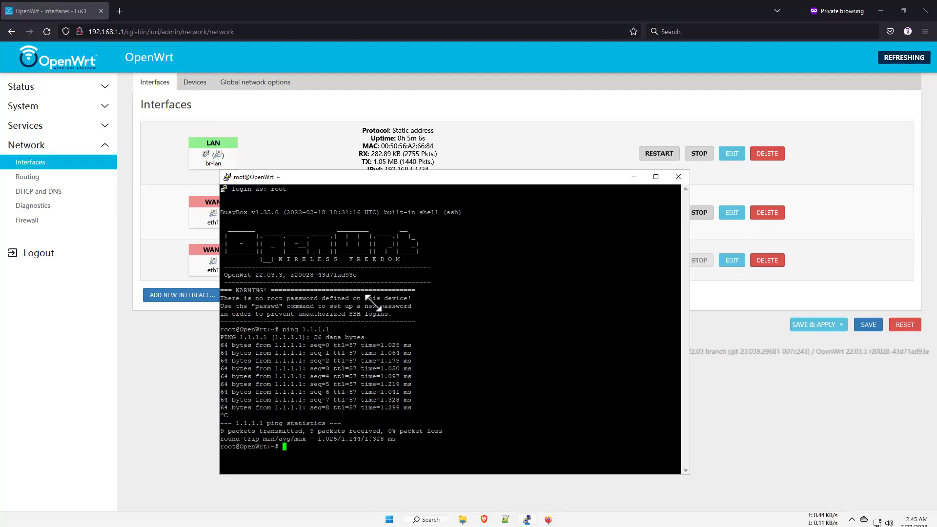
{"action": "type", "text": "opkg update"}
{"action": "key", "text": "Return"}
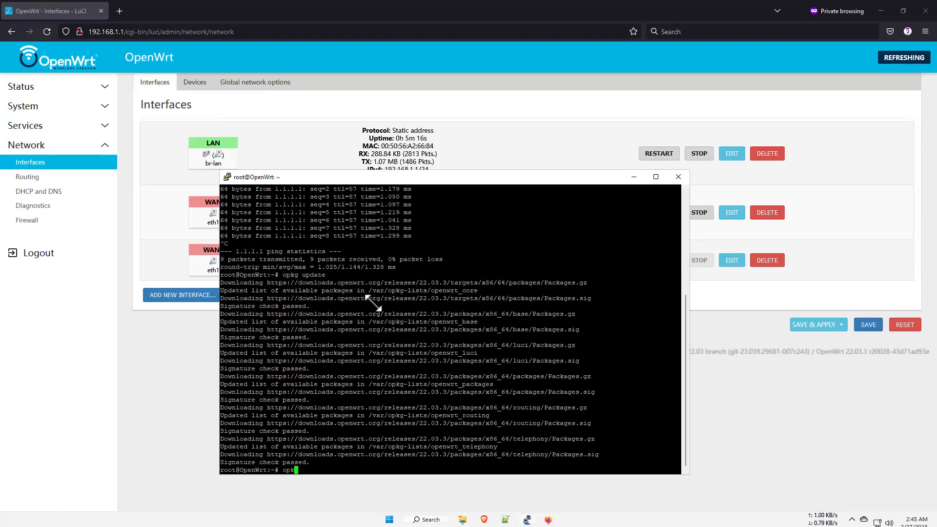
{"action": "type", "text": "install l"}
{"action": "key", "text": "BackSpace"}
{"action": "key", "text": "BackSpace"}
{"action": "key", "text": "BackSpace"}
{"action": "key", "text": "BackSpace"}
{"action": "key", "text": "BackSpace"}
{"action": "key", "text": "BackSpace"}
{"action": "key", "text": "BackSpace"}
{"action": "key", "text": "BackSpace"}
{"action": "key", "text": "BackSpace"}
{"action": "key", "text": "BackSpace"}
{"action": "key", "text": "BackSpace"}
{"action": "key", "text": "BackSpace"}
{"action": "key", "text": "BackSpace"}
{"action": "key", "text": "BackSpace"}
{"action": "key", "text": "BackSpace"}
{"action": "key", "text": "BackSpace"}
{"action": "key", "text": "BackSpace"}
{"action": "key", "text": "BackSpace"}
{"action": "key", "text": "BackSpace"}
{"action": "key", "text": "BackSpace"}
Step: Return to the router's web interface and review the Policy Routing and DNS HTTPS Proxy service settings
{"action": "left_click", "coordinate": [211, 377]}
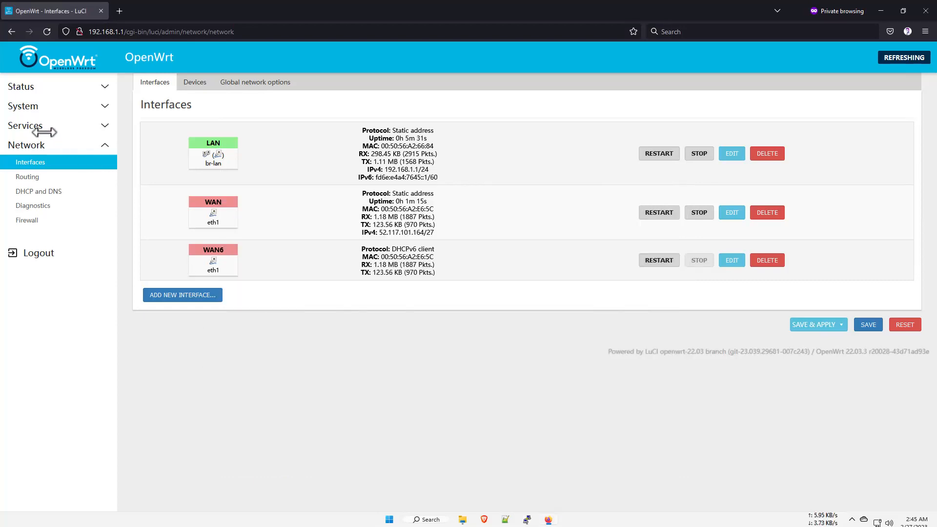
{"action": "left_click", "coordinate": [25, 125]}
{"action": "left_click", "coordinate": [40, 142]}
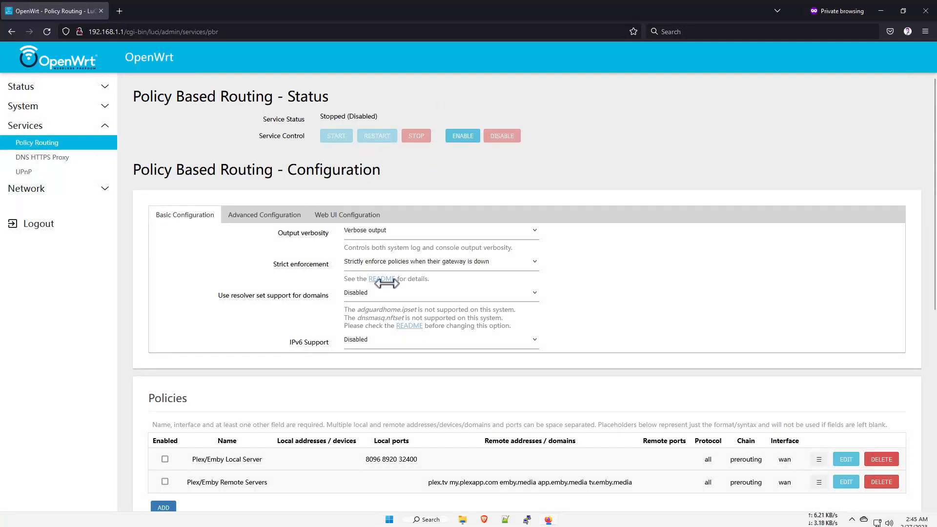
{"action": "scroll", "coordinate": [428, 272], "scroll_direction": "down", "scroll_amount": 2}
{"action": "scroll", "coordinate": [429, 271], "scroll_direction": "down", "scroll_amount": 5}
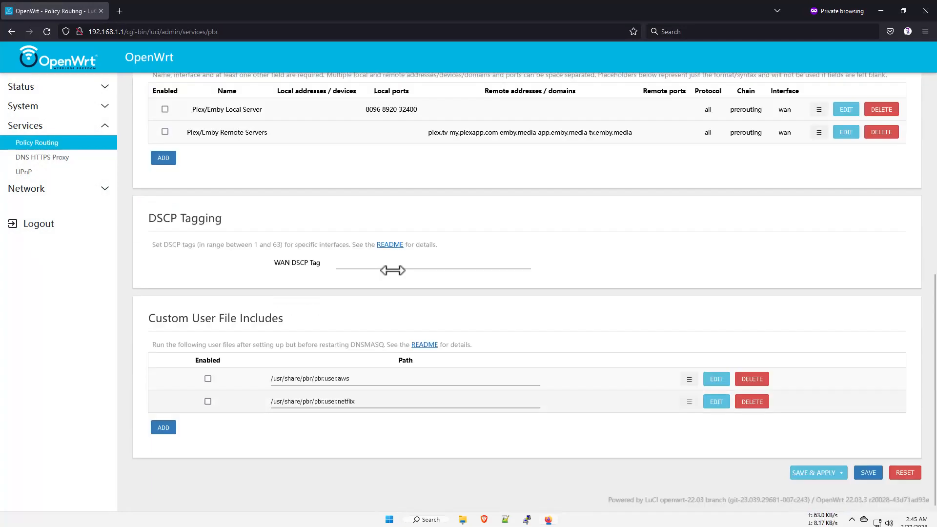
{"action": "left_click", "coordinate": [62, 157]}
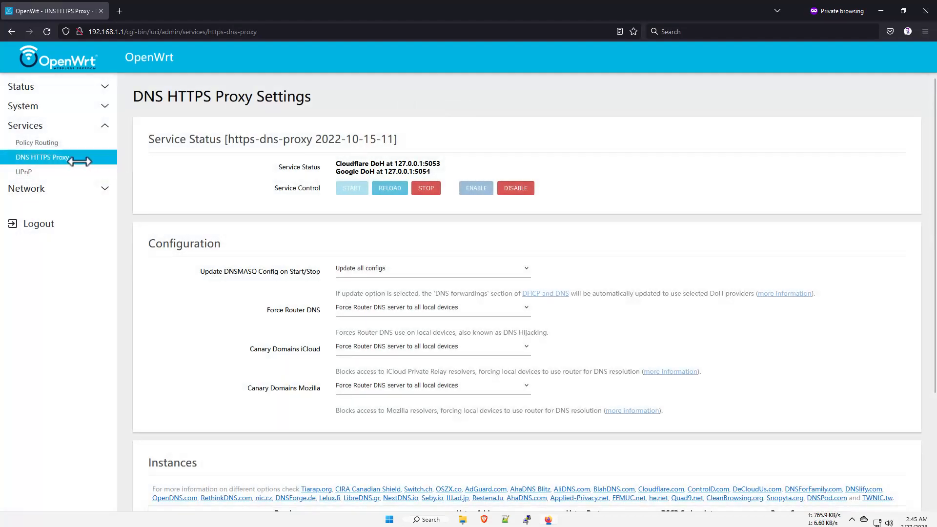
{"action": "scroll", "coordinate": [338, 265], "scroll_direction": "down", "scroll_amount": 3}
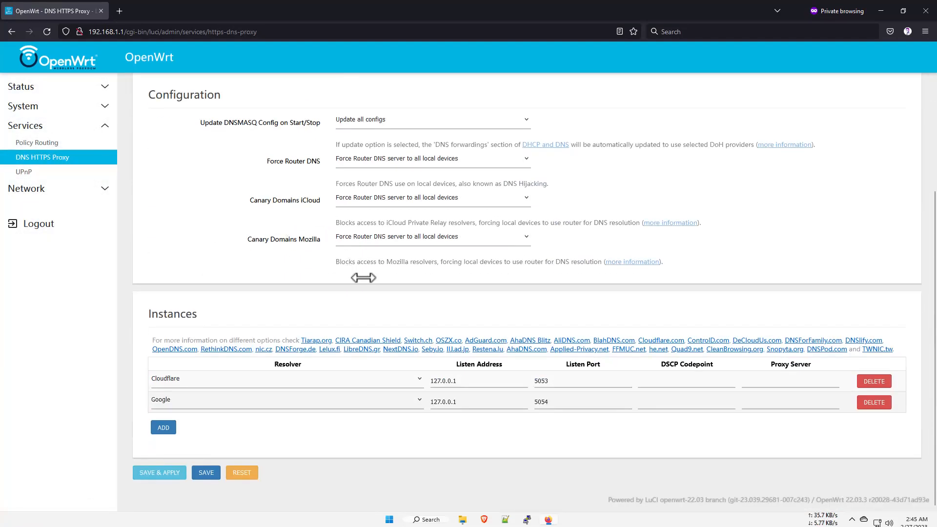
Step: Enable starting the UPnP and NAT-PMP service in the MiniUPnP settings, and save and apply the change
{"action": "left_click", "coordinate": [55, 172]}
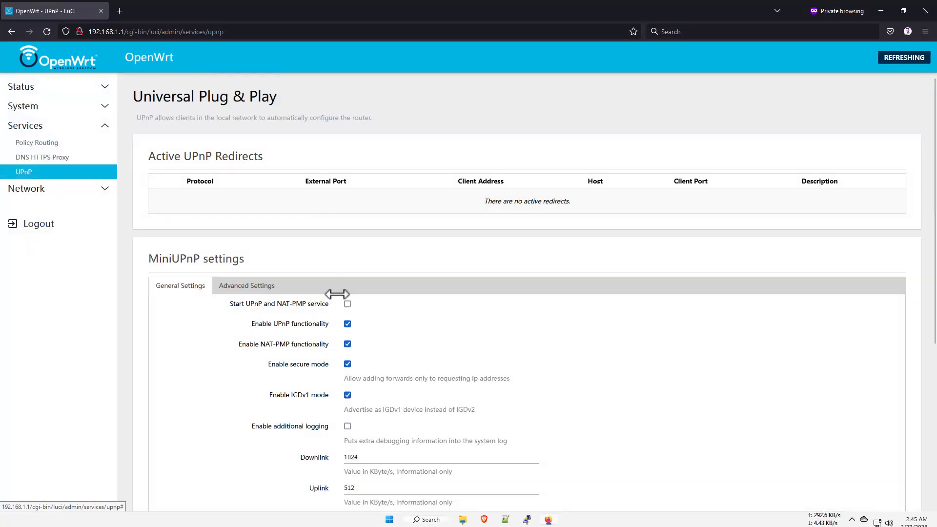
{"action": "scroll", "coordinate": [342, 293], "scroll_direction": "down", "scroll_amount": 2}
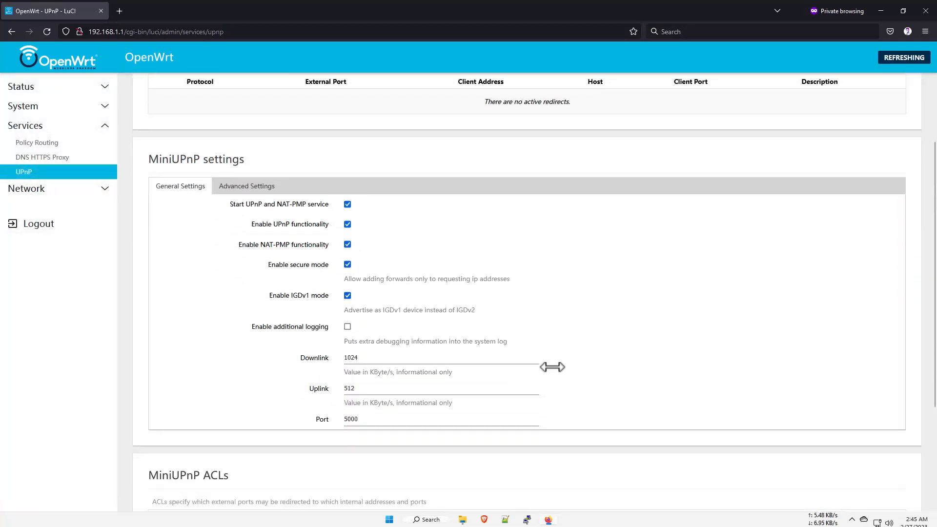
{"action": "scroll", "coordinate": [556, 371], "scroll_direction": "down", "scroll_amount": 3}
{"action": "left_click", "coordinate": [818, 474]}
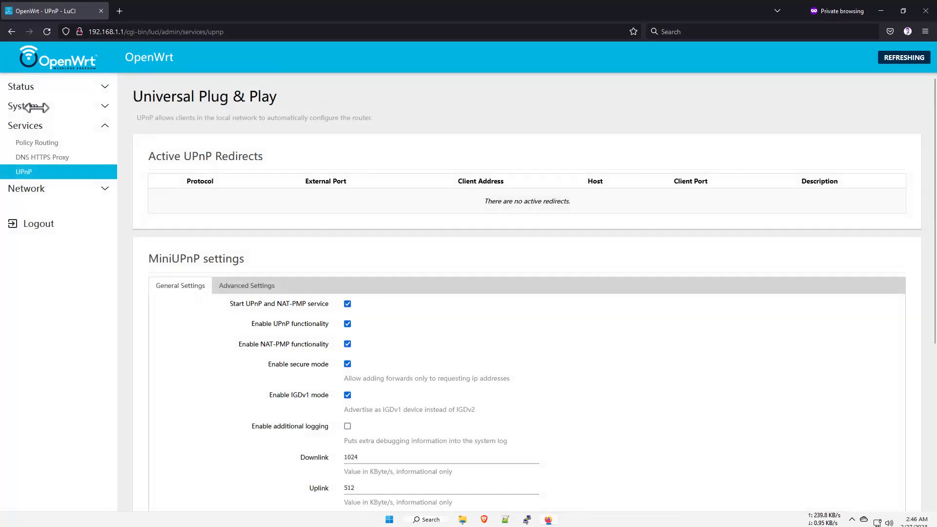
Step: Look over the router's general system properties and browse the list of available software packages
{"action": "left_click", "coordinate": [33, 108]}
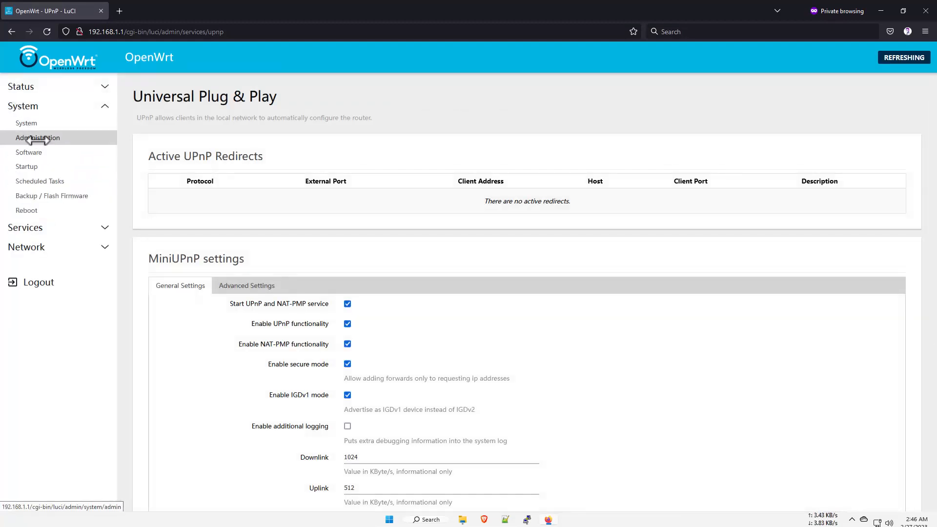
{"action": "left_click", "coordinate": [28, 124]}
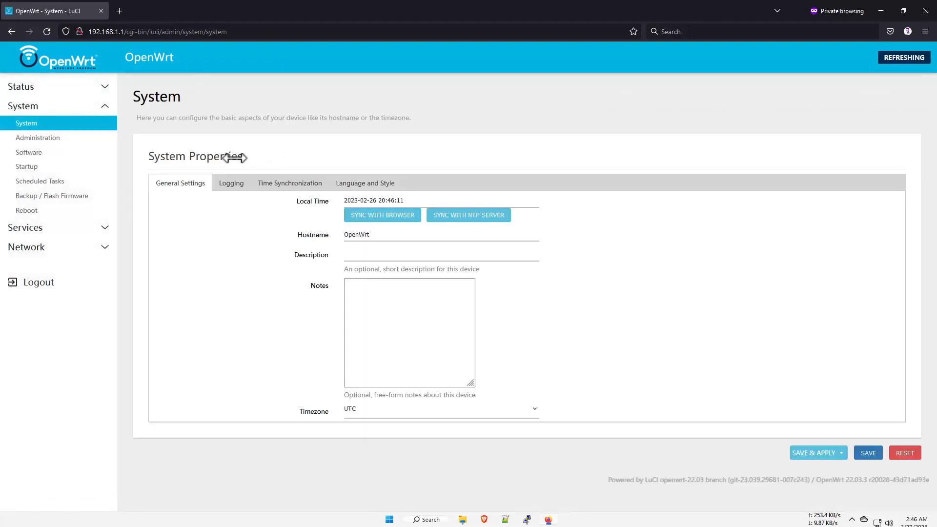
{"action": "left_click", "coordinate": [36, 151]}
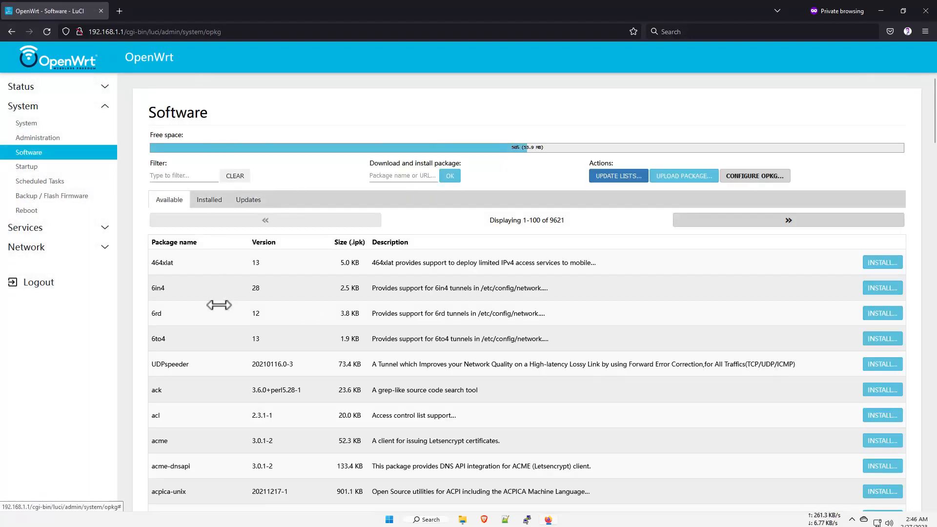
{"action": "scroll", "coordinate": [278, 312], "scroll_direction": "down", "scroll_amount": 8}
{"action": "scroll", "coordinate": [278, 312], "scroll_direction": "down", "scroll_amount": 5}
{"action": "scroll", "coordinate": [326, 318], "scroll_direction": "up", "scroll_amount": 13}
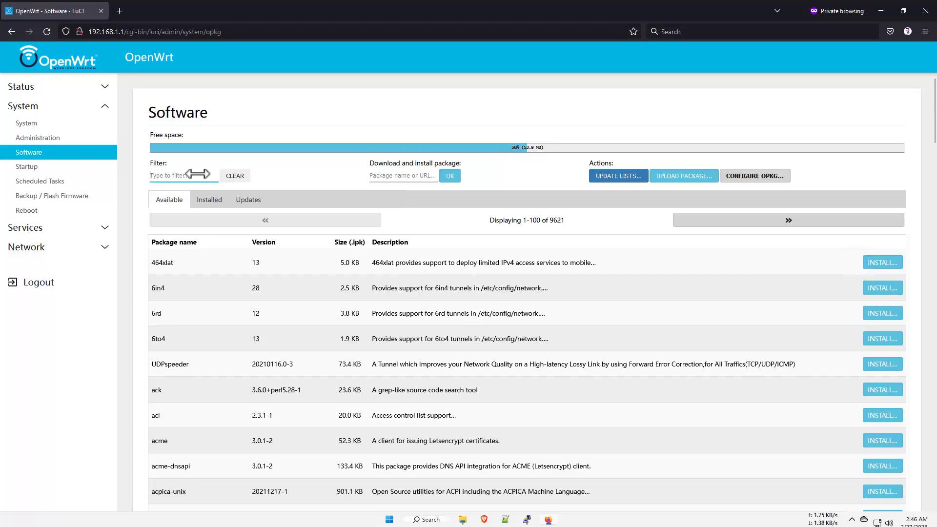
Step: Filter the available packages for luci-app-openvpn and install it, allowing it to overwrite files from other packages
{"action": "type", "text": "luci-app-open"}
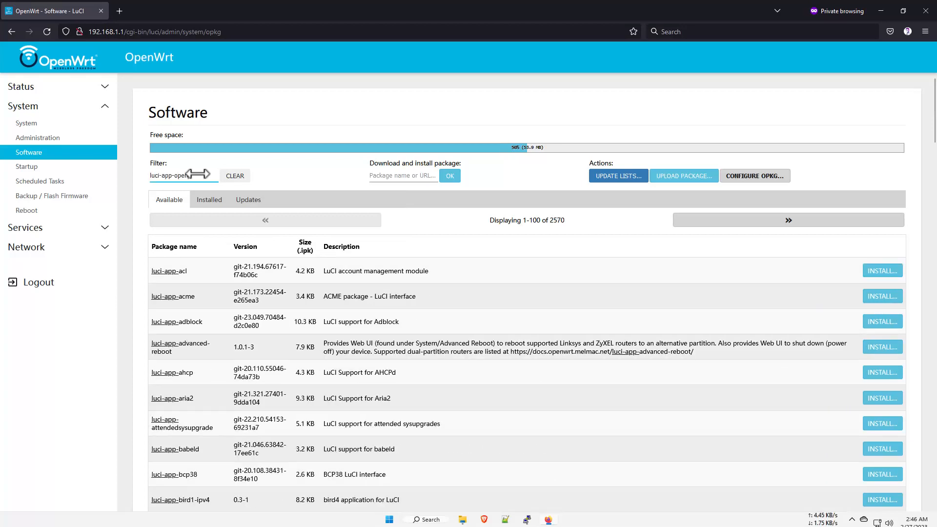
{"action": "type", "text": "vpn"}
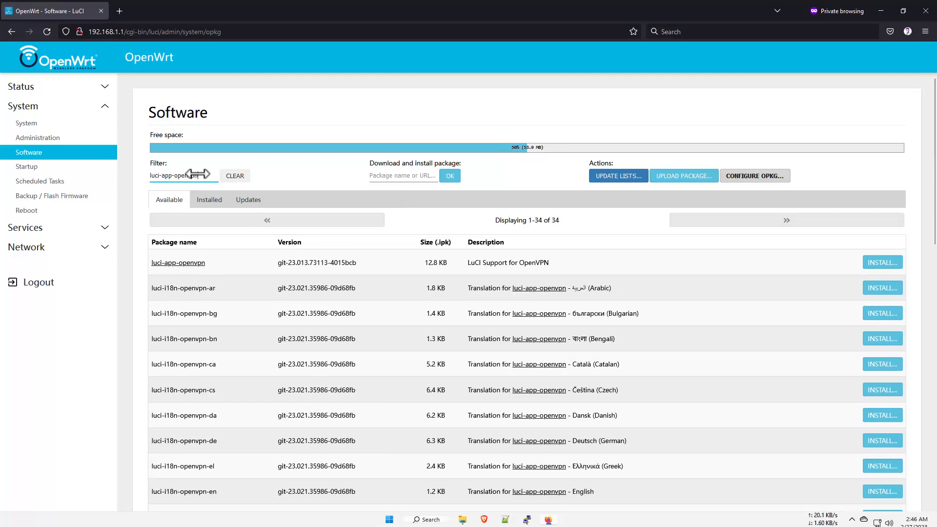
{"action": "left_click", "coordinate": [882, 263]}
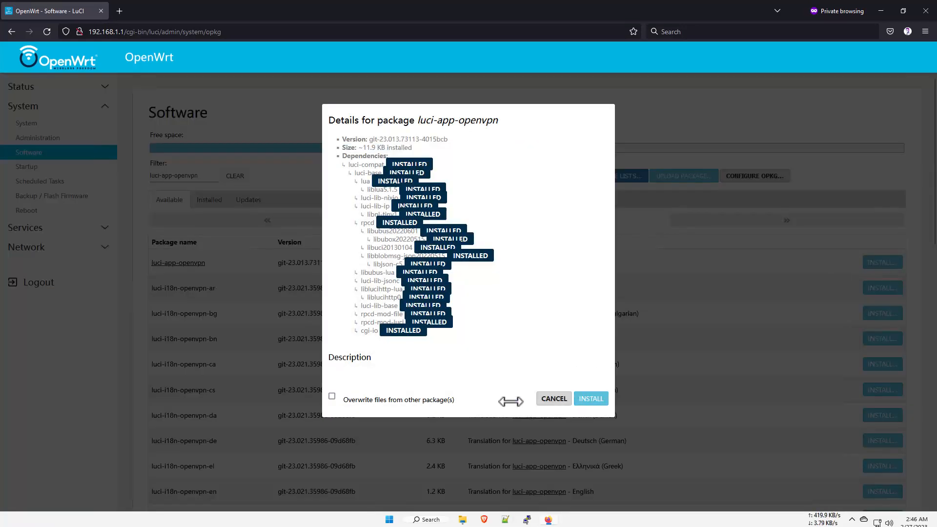
{"action": "left_click", "coordinate": [393, 399]}
{"action": "left_click", "coordinate": [591, 399]}
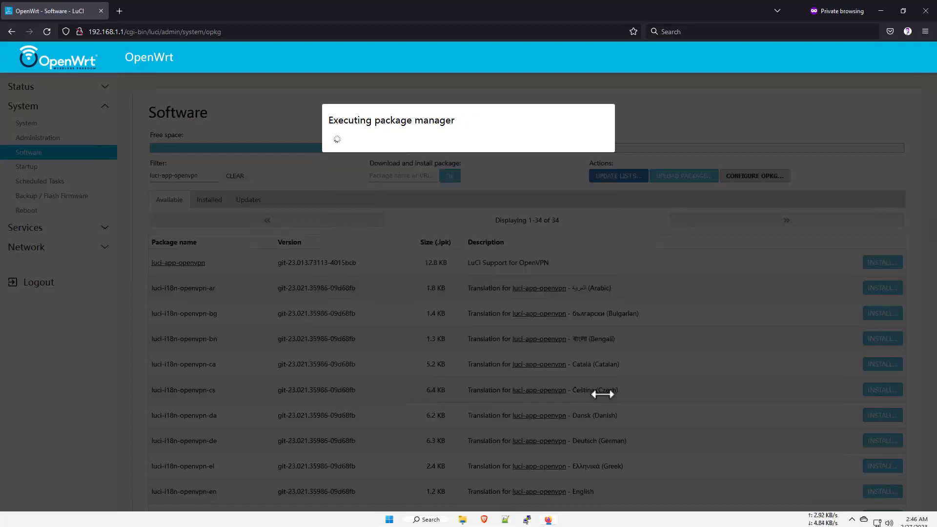